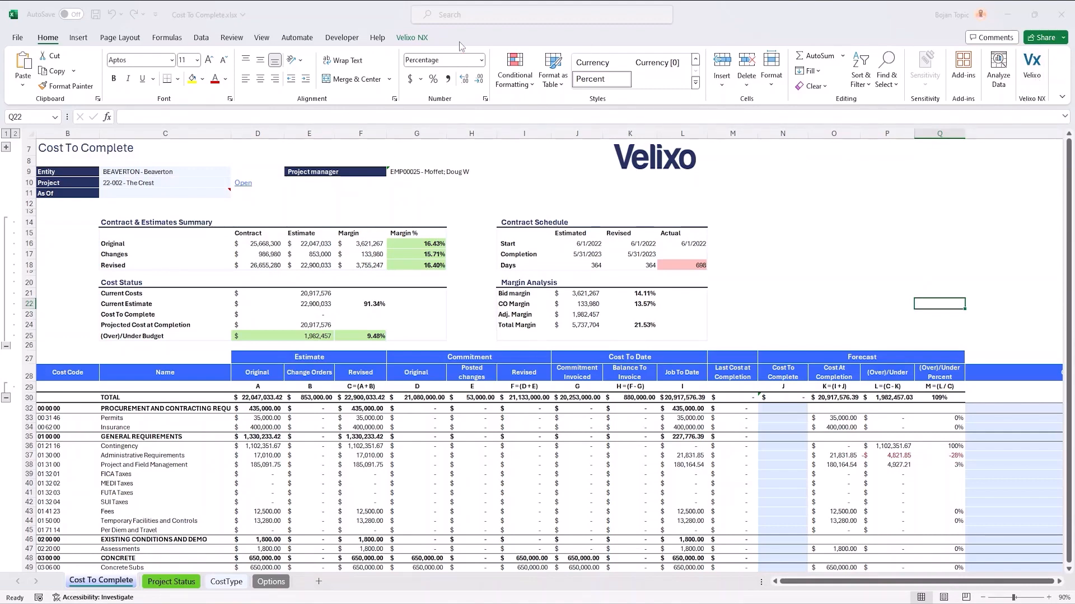
Step: Edit the Sage connection in Velixo NX to sign in with Sage Intacct and remember credentials, and start connecting
left_click(402, 44)
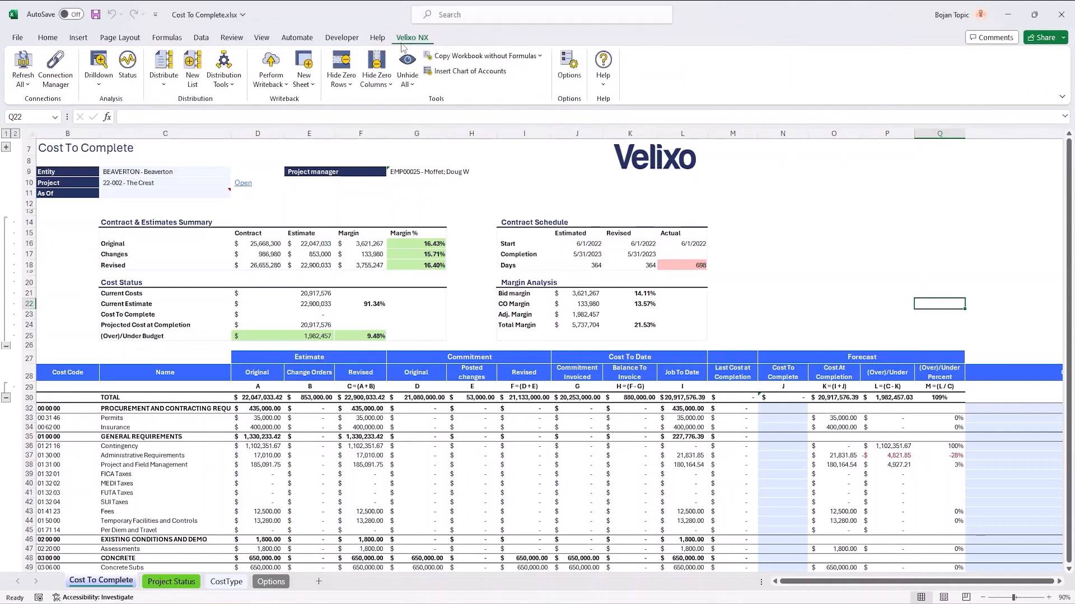
left_click(49, 39)
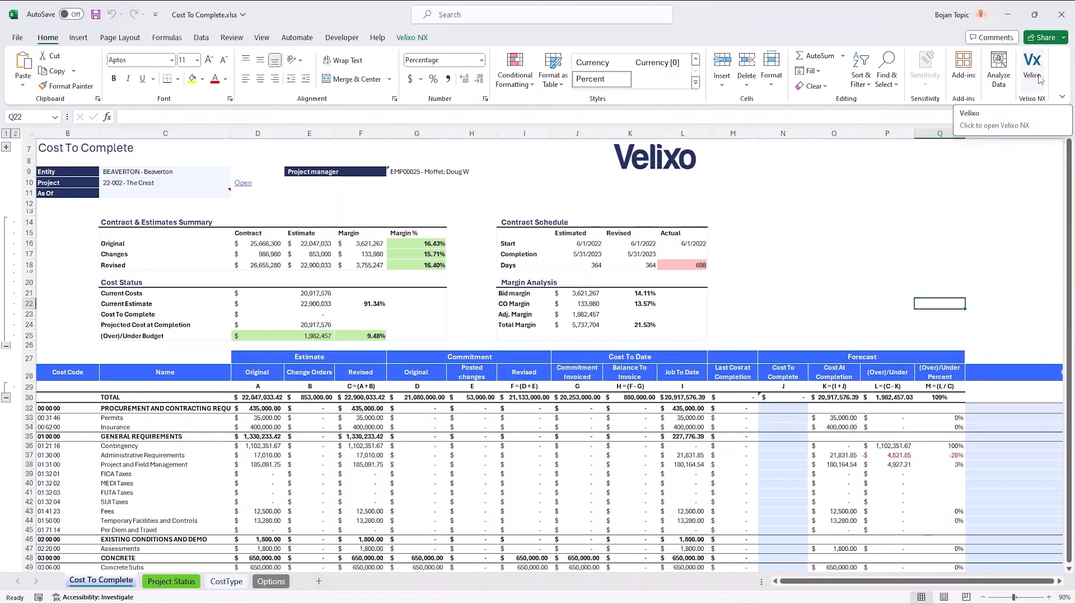
left_click(1032, 73)
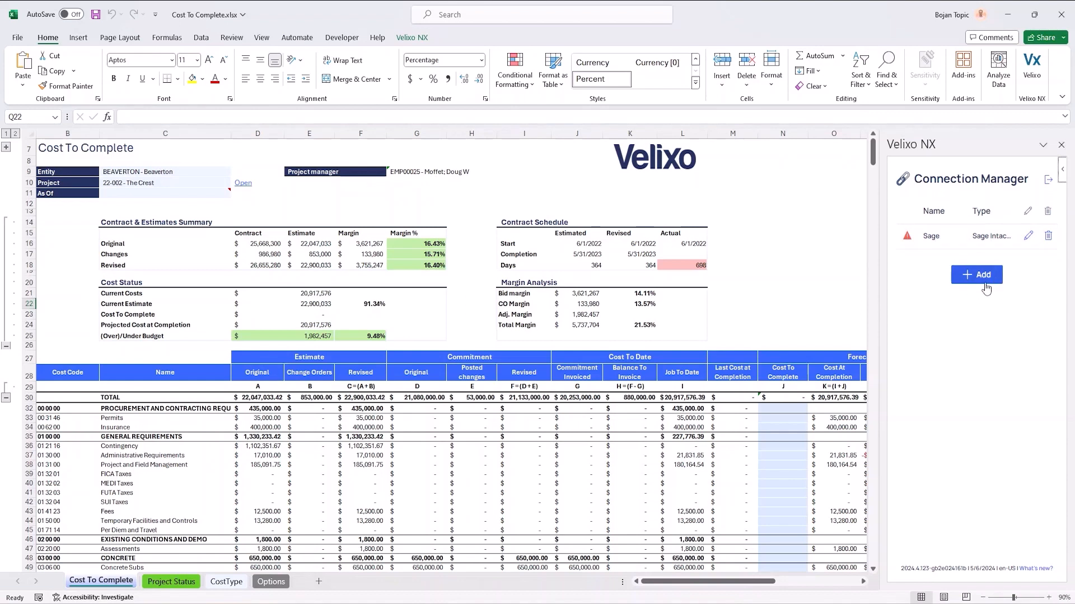
left_click(1028, 237)
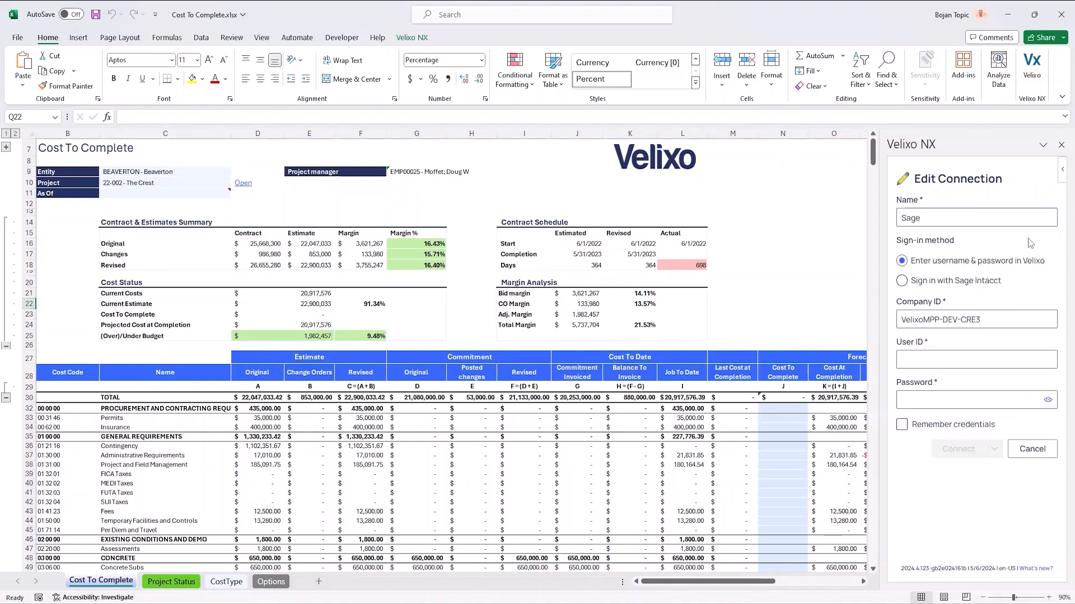
left_click(906, 287)
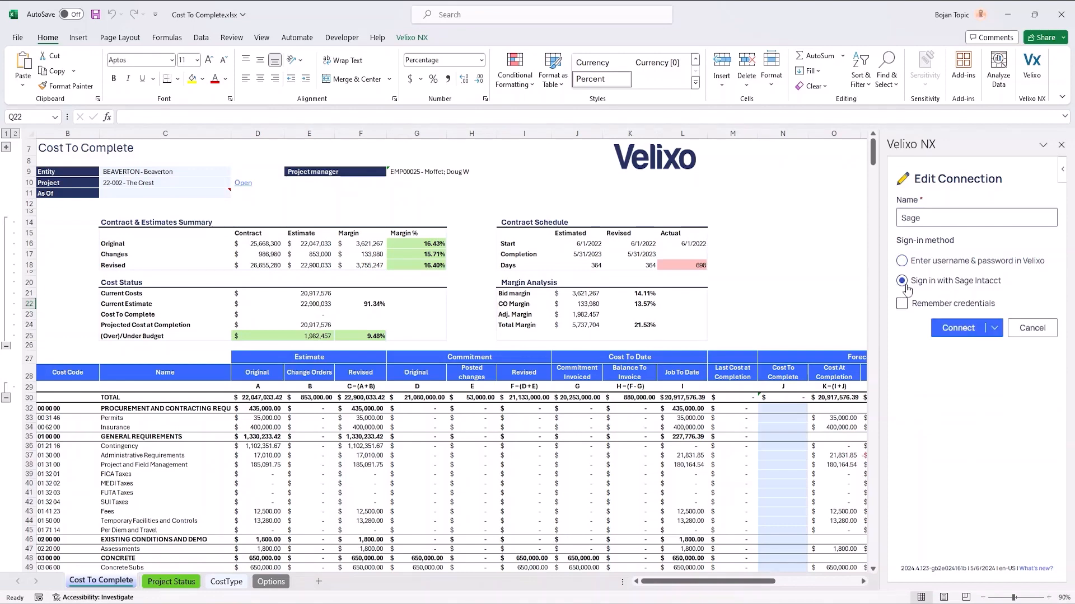
left_click(902, 304)
left_click(965, 329)
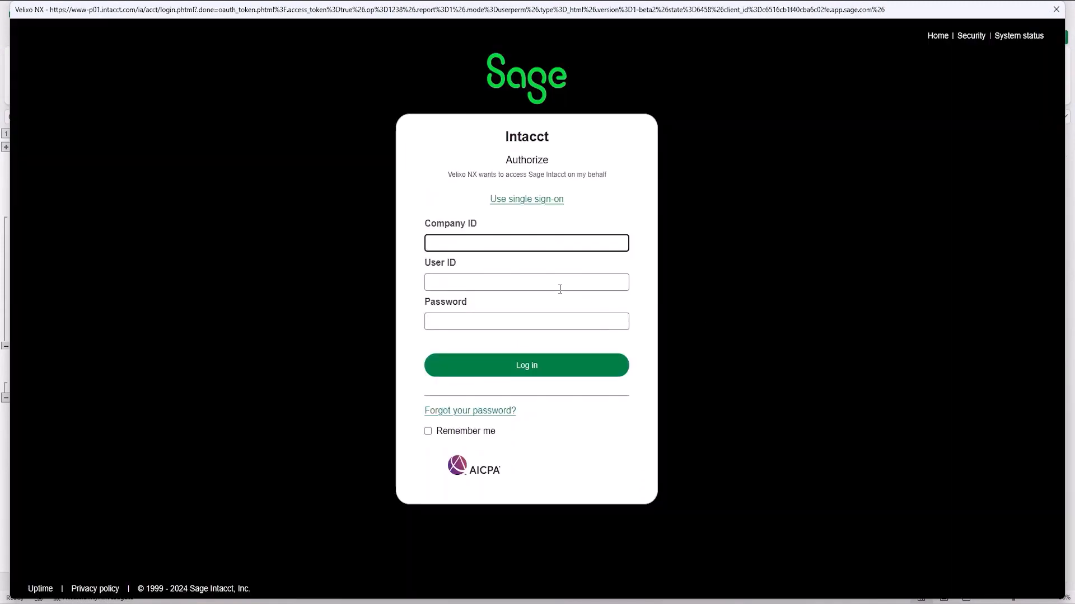
Step: Log in to Sage Intacct with the company ID zBCSIDemo_CRE, the account's user ID and its password
left_click(480, 245)
left_click(482, 285)
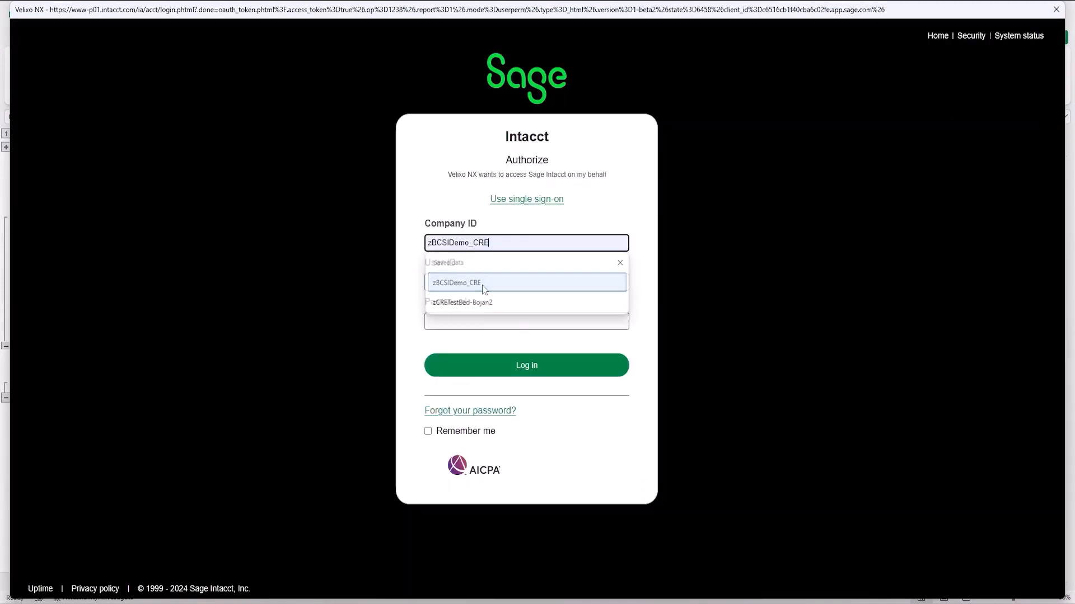
left_click(481, 282)
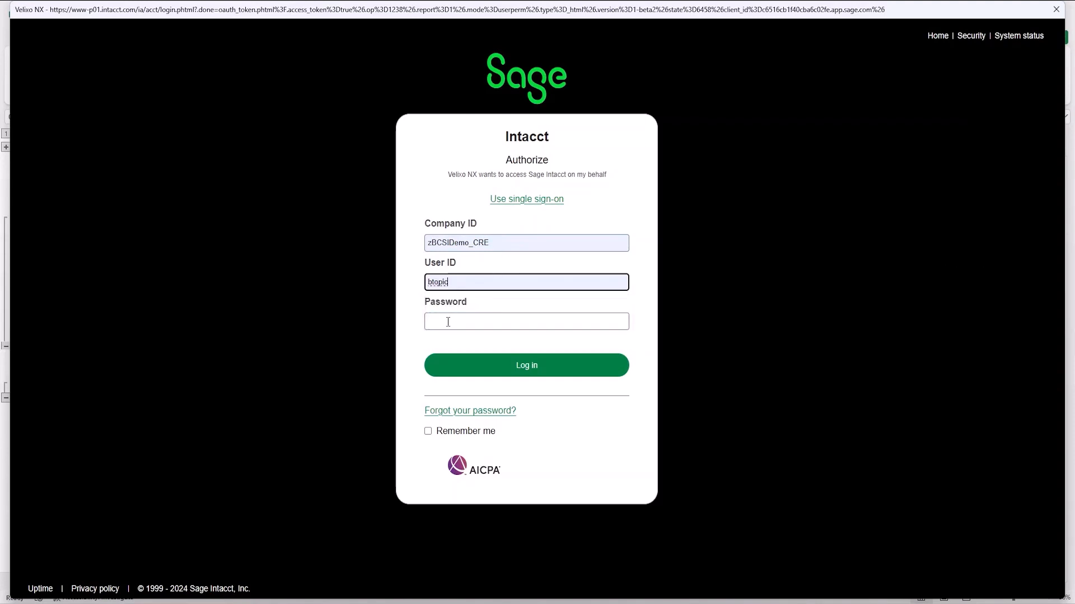
left_click(446, 323)
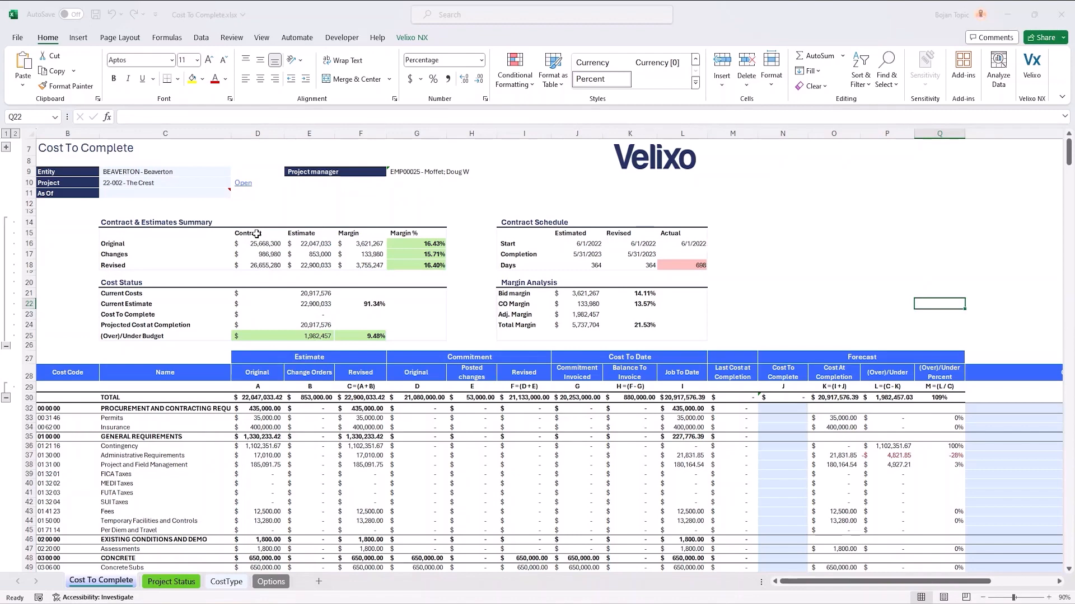
Step: Set the report's project to 22-005 - Stratus Corporate Center TI and its As Of date to 11/30/2022
left_click(183, 184)
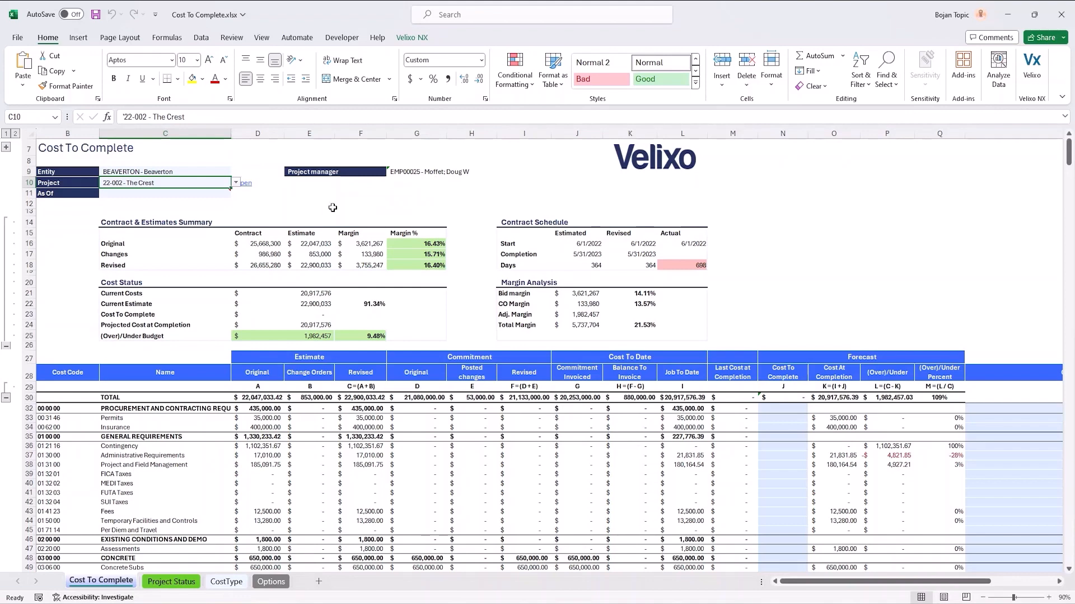
left_click(236, 183)
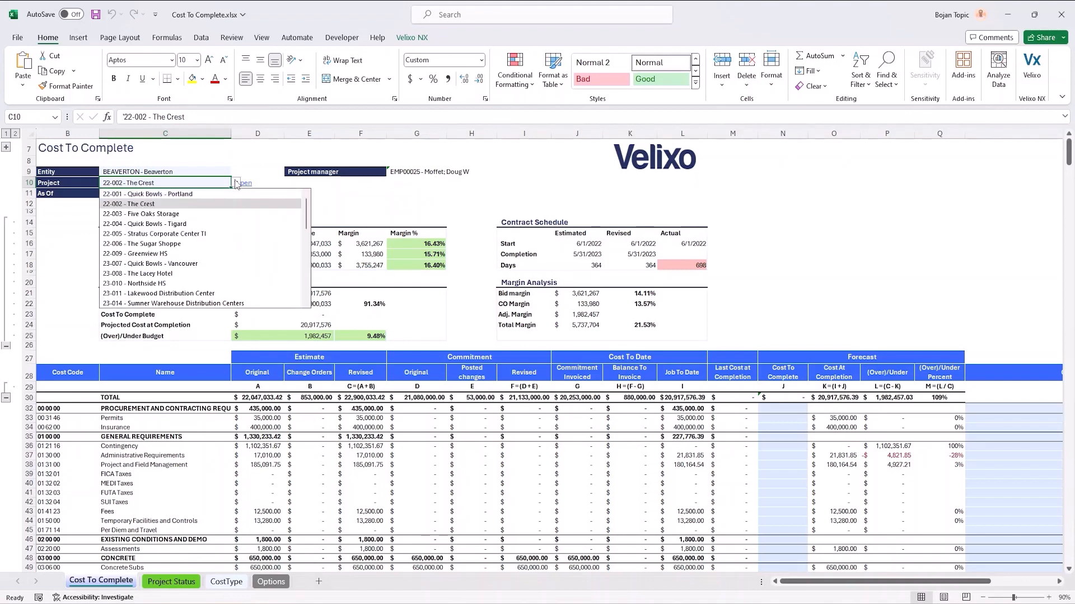
left_click(210, 234)
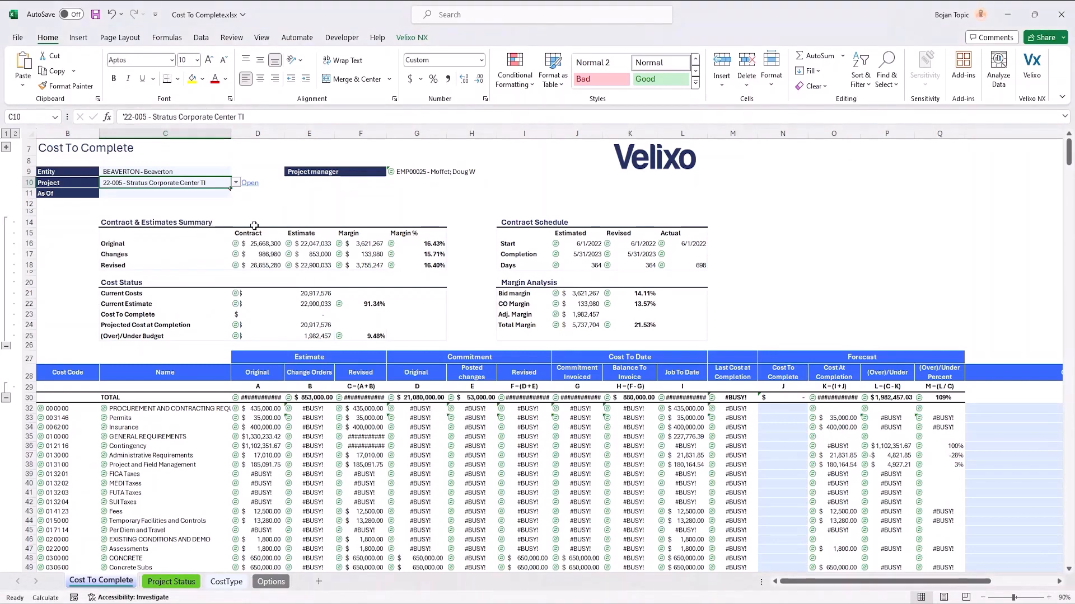
left_click(207, 194)
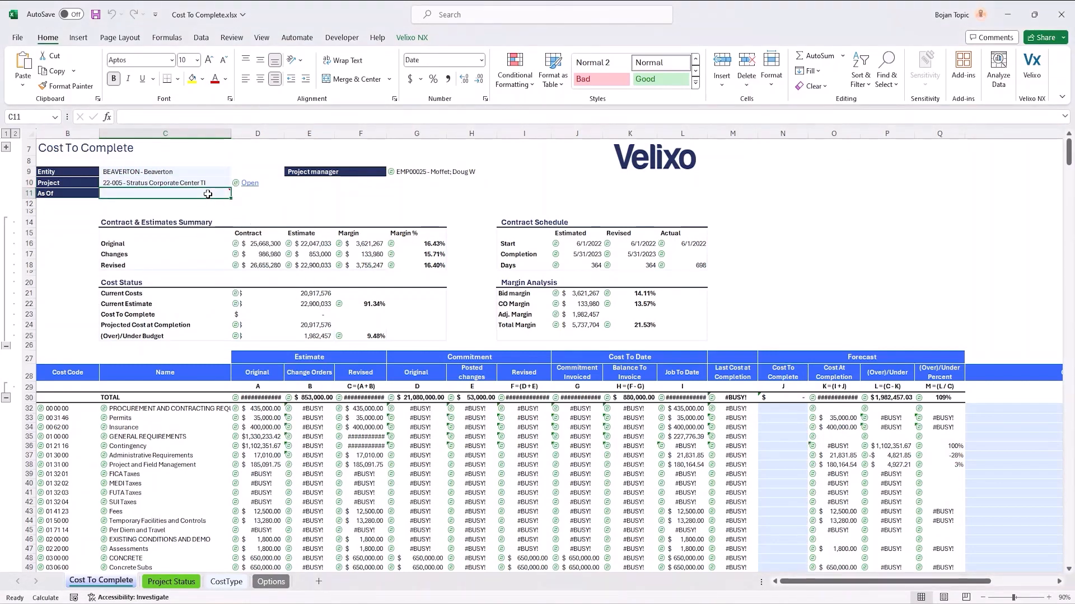
type("11/30")
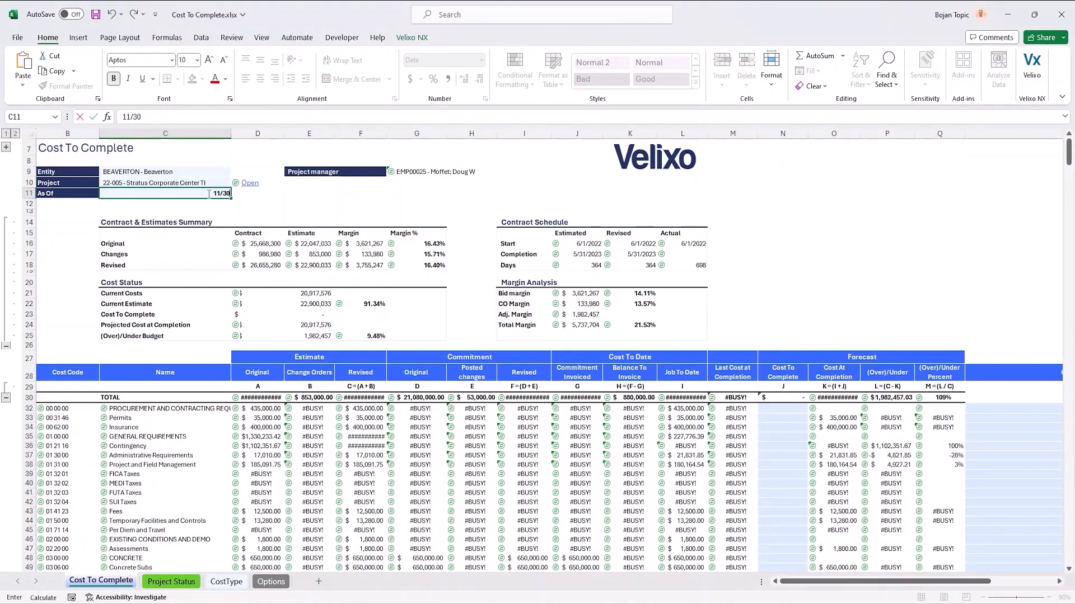
type("/2022")
left_click(268, 200)
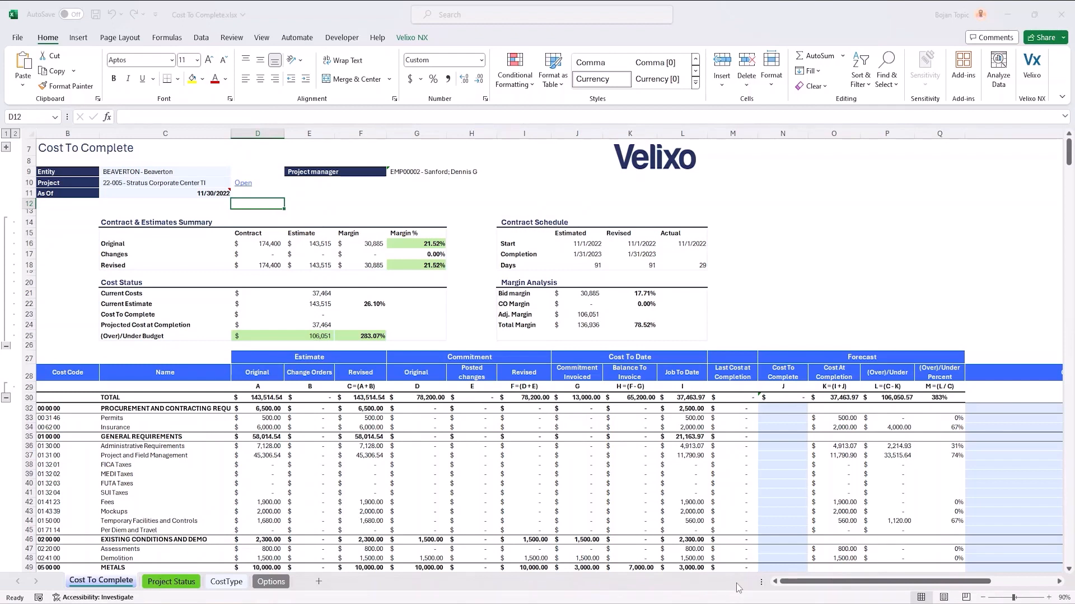
Step: Open the Options sheet and refresh the workbook's Velixo data
left_click(271, 583)
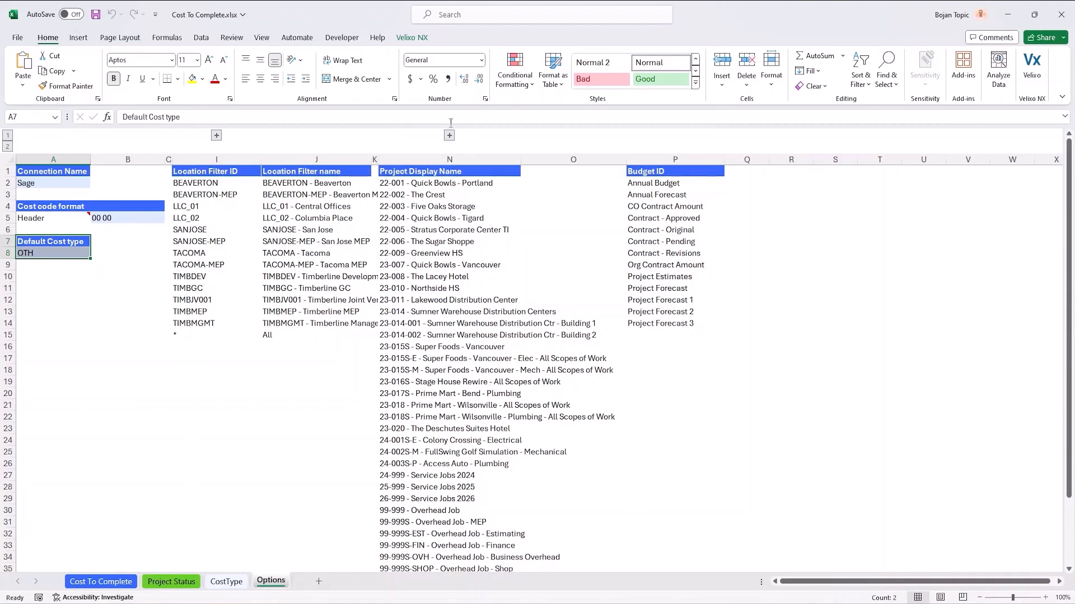
left_click(412, 39)
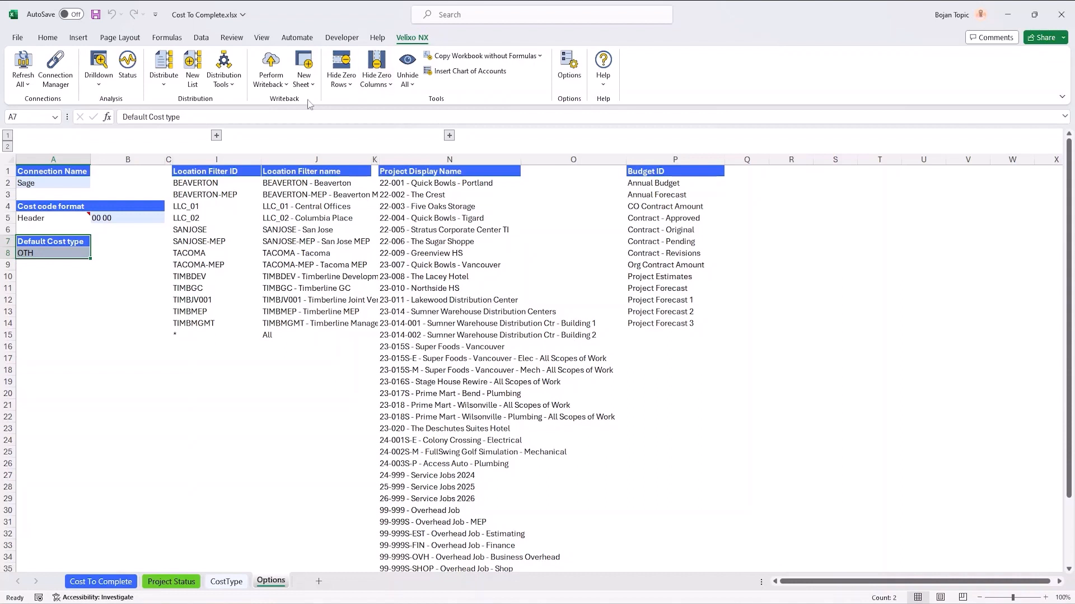
left_click(23, 84)
left_click(38, 119)
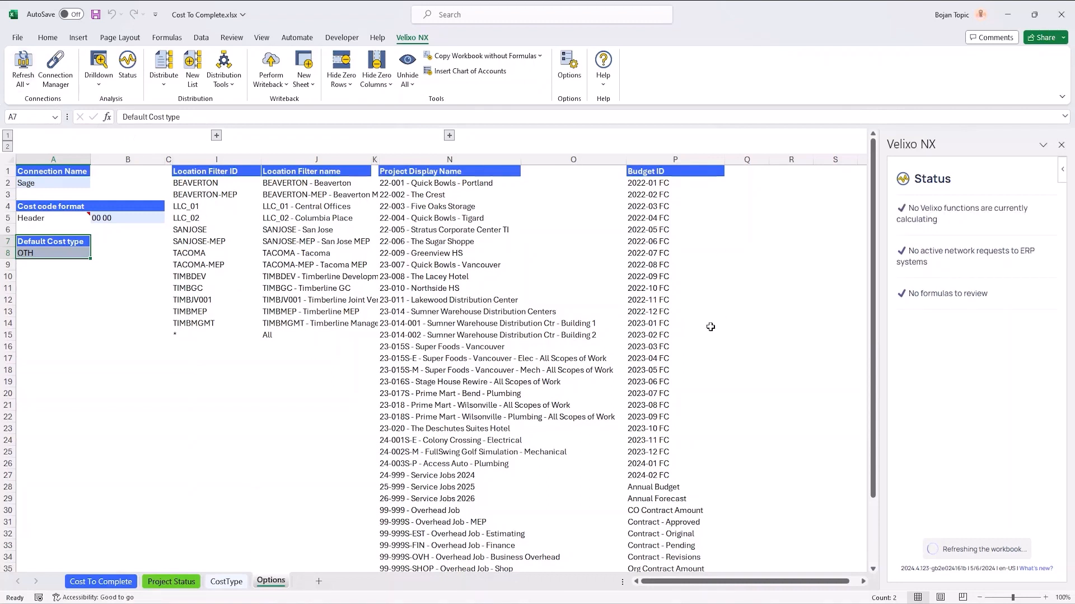
Step: Review the default cost type and header cost code format in Options against the header cost codes on the Cost To Complete sheet
left_click(35, 253)
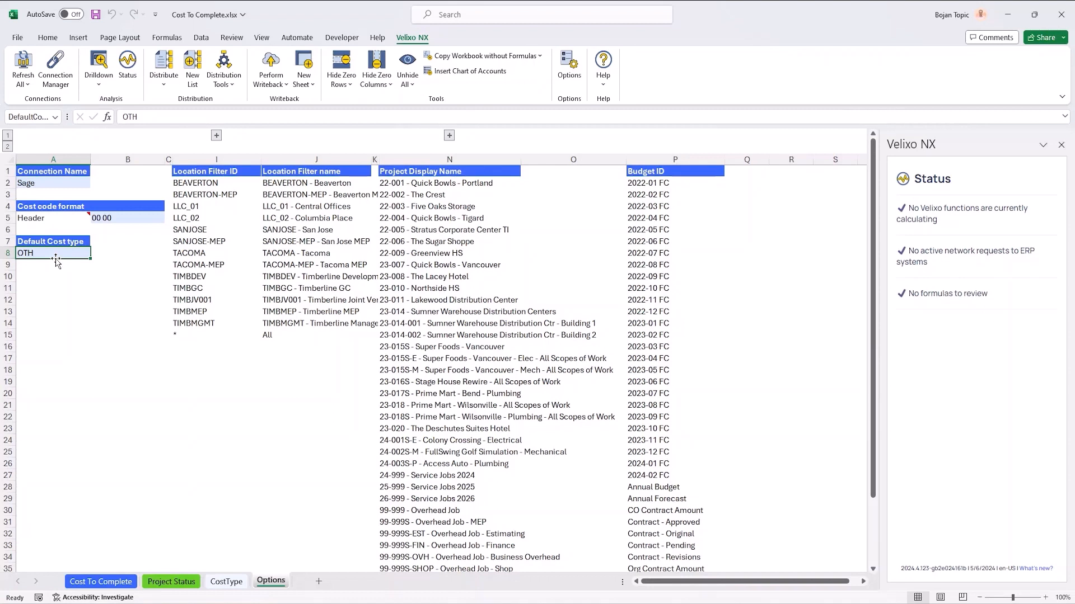
left_click(76, 291)
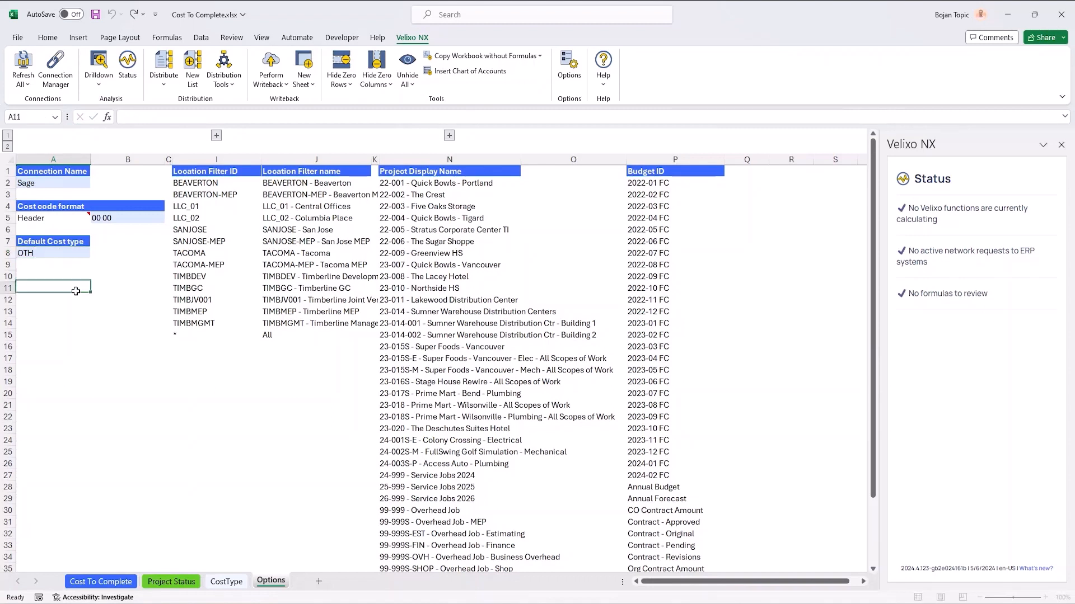
left_click(64, 257)
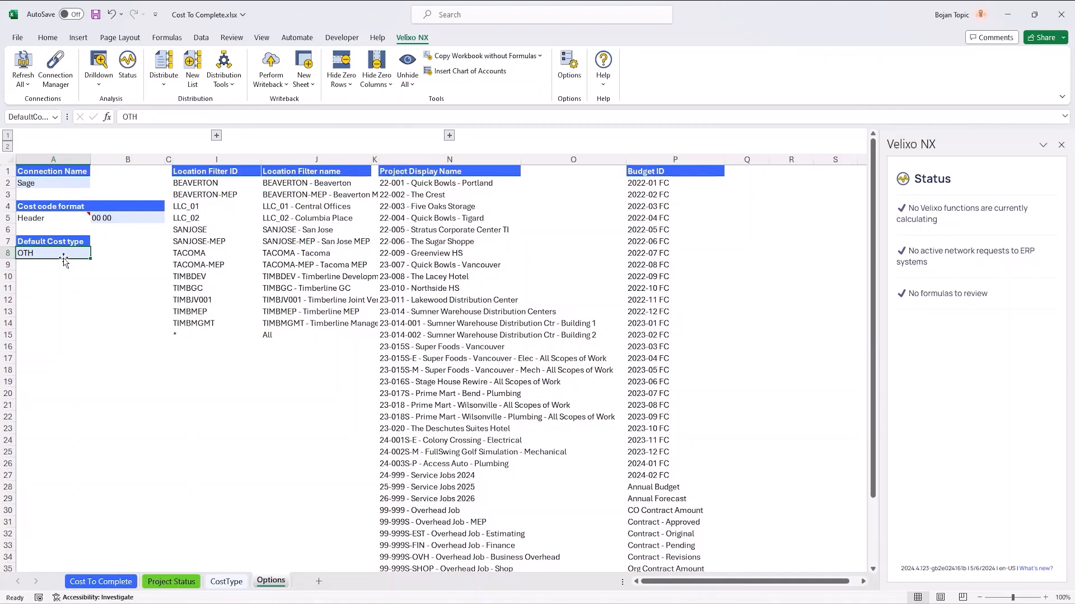
left_click(128, 218)
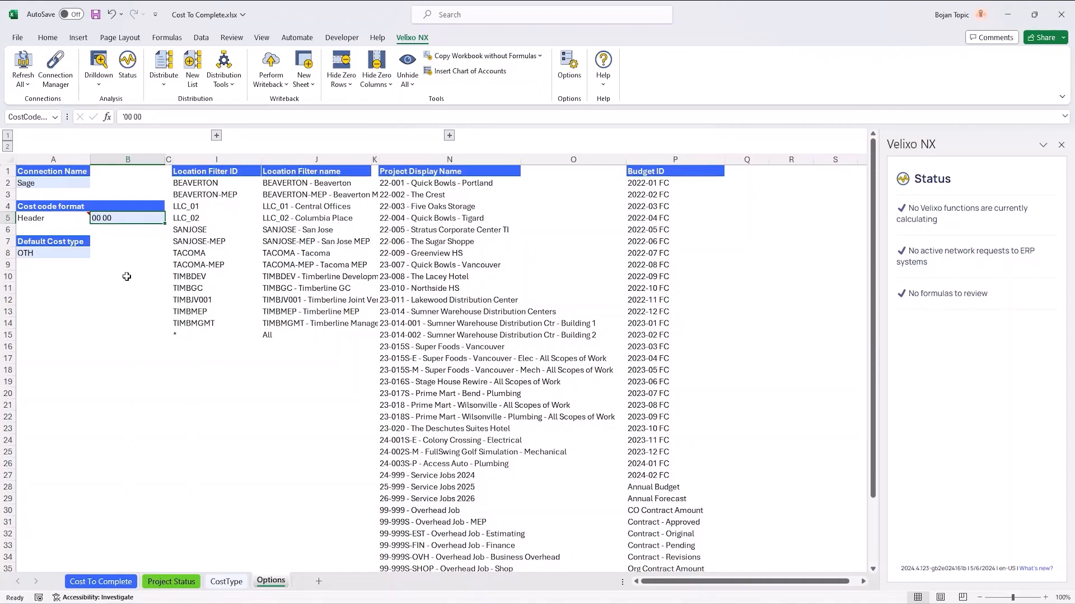
left_click(112, 583)
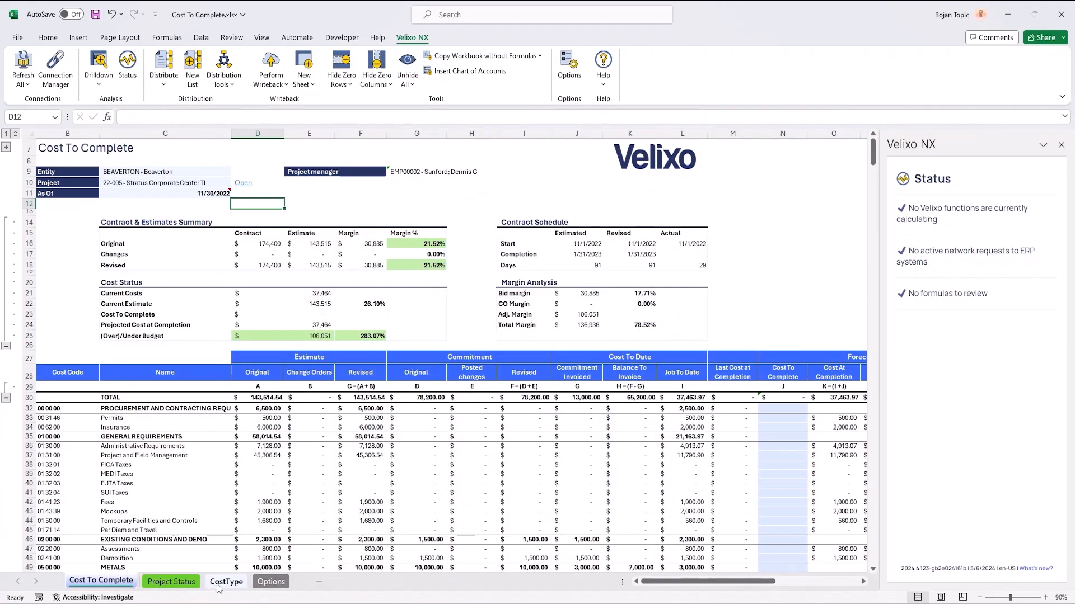
left_click(269, 583)
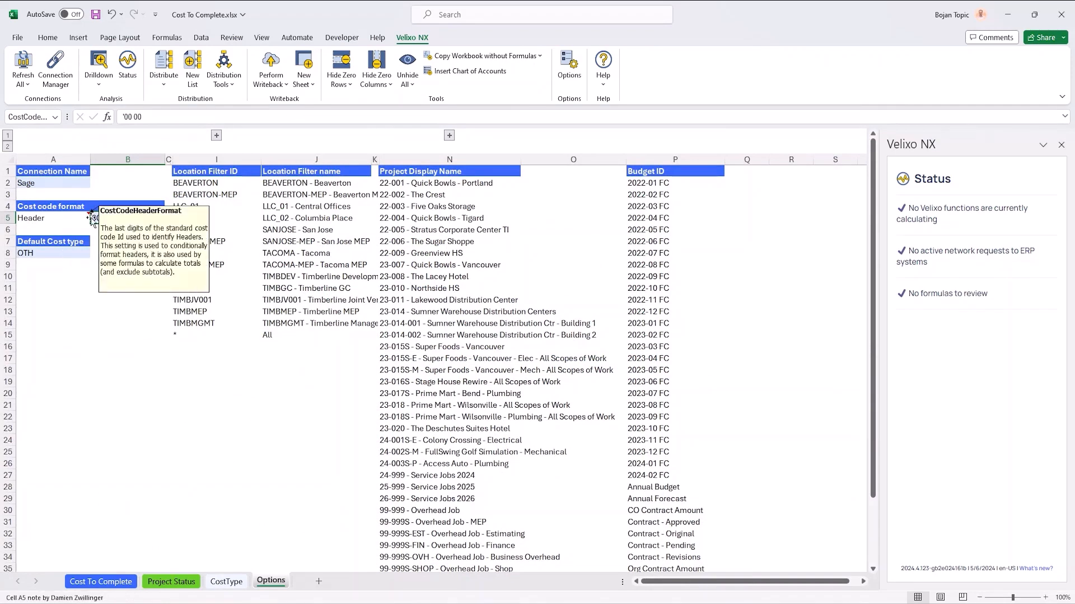
left_click(100, 582)
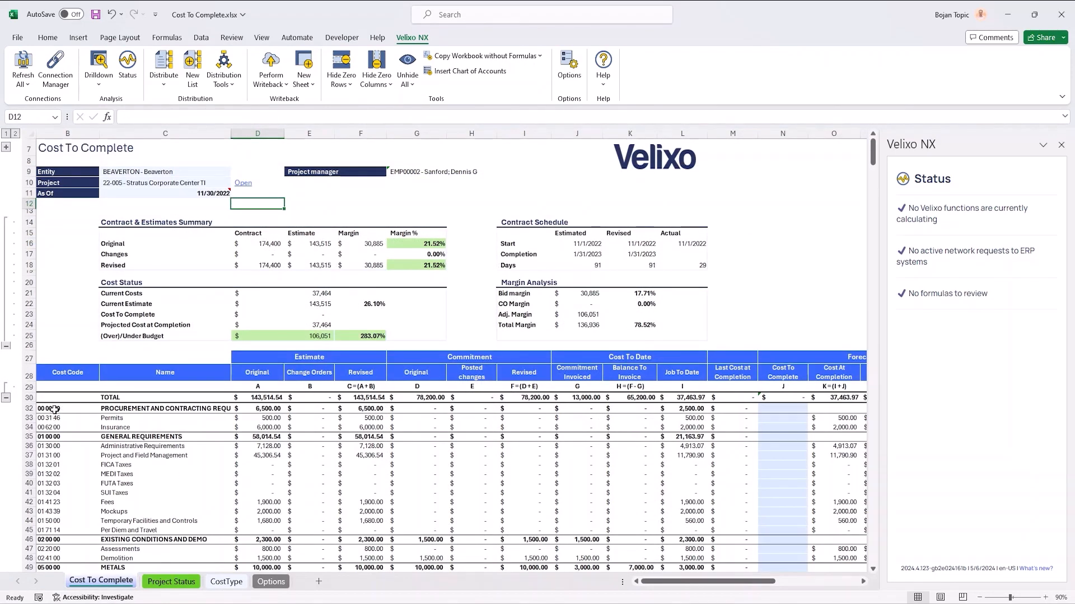
scroll(54, 410, "down", 3)
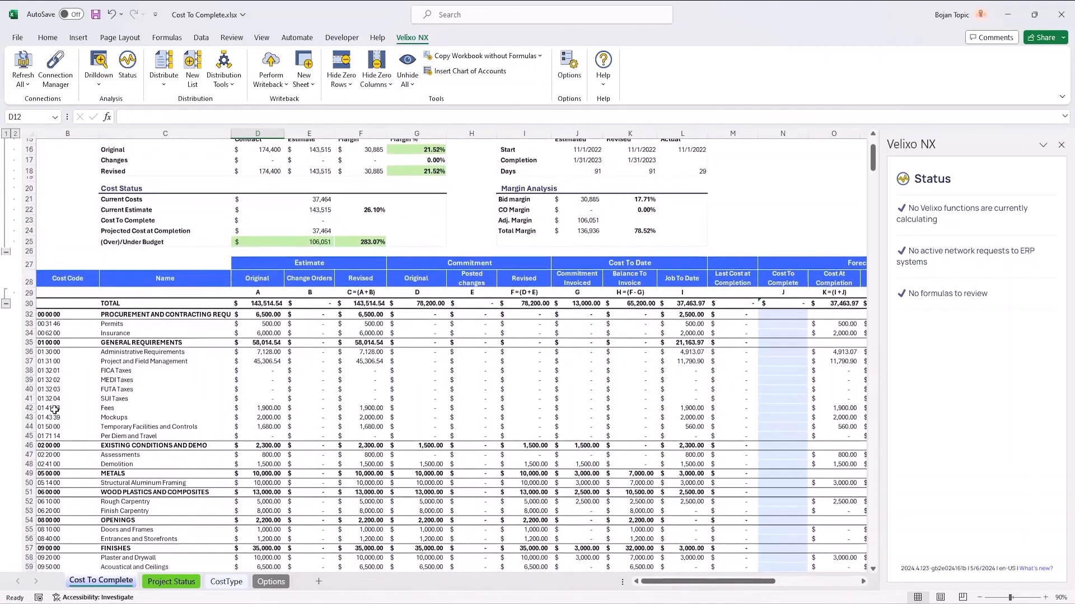
left_click(53, 317)
left_click(54, 340)
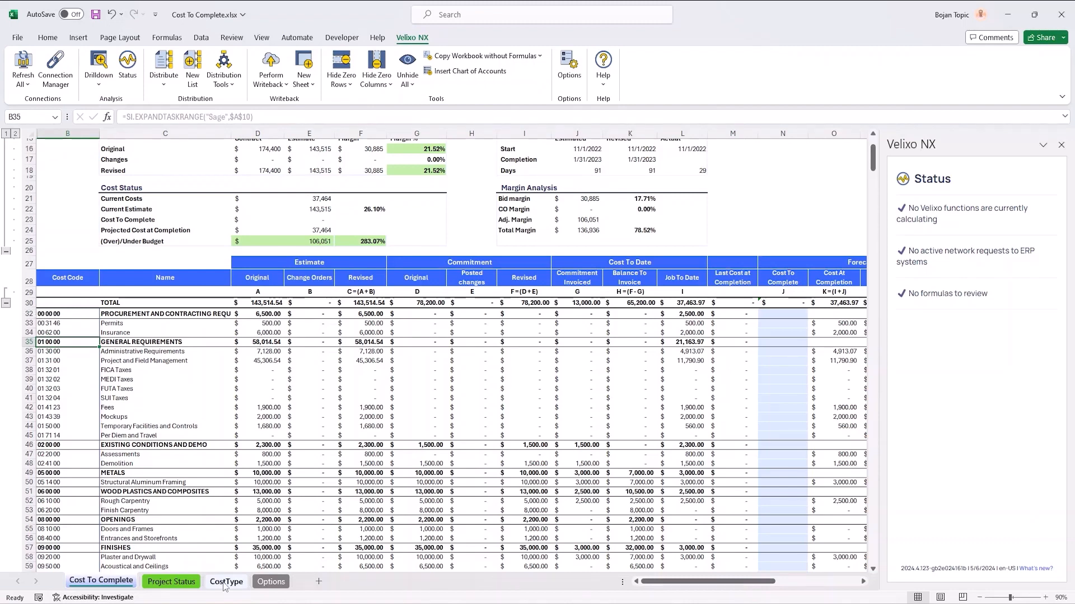
Step: Examine the Budget ID list on the Options sheet
left_click(271, 582)
mouse_move(38, 219)
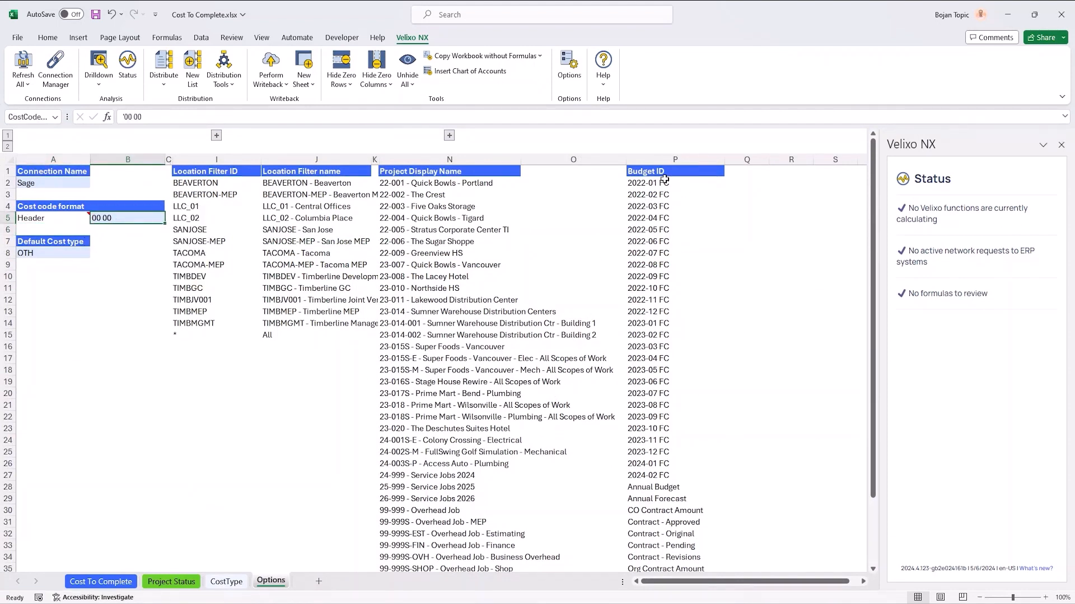
left_click(665, 154)
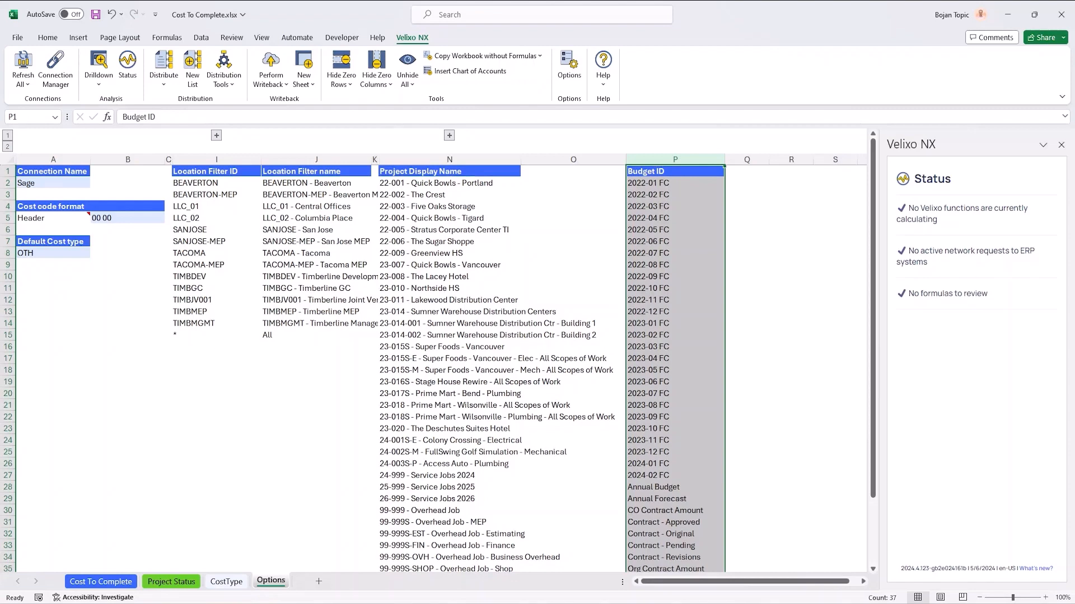
Step: Return to the Cost To Complete sheet, close the Velixo pane and set Post to Budget? to TRUE
left_click(93, 582)
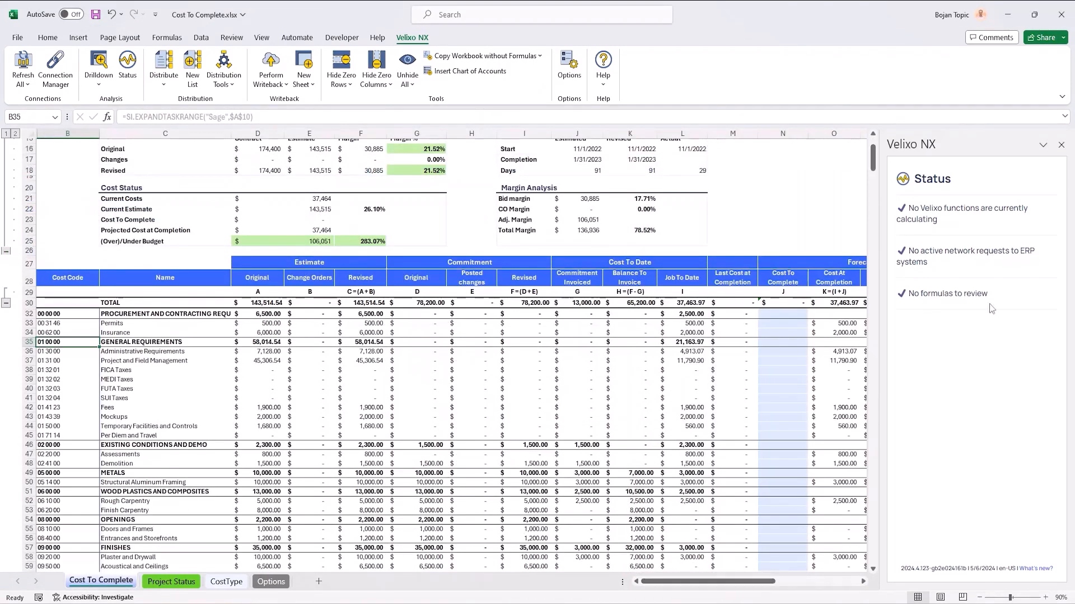
left_click(1061, 146)
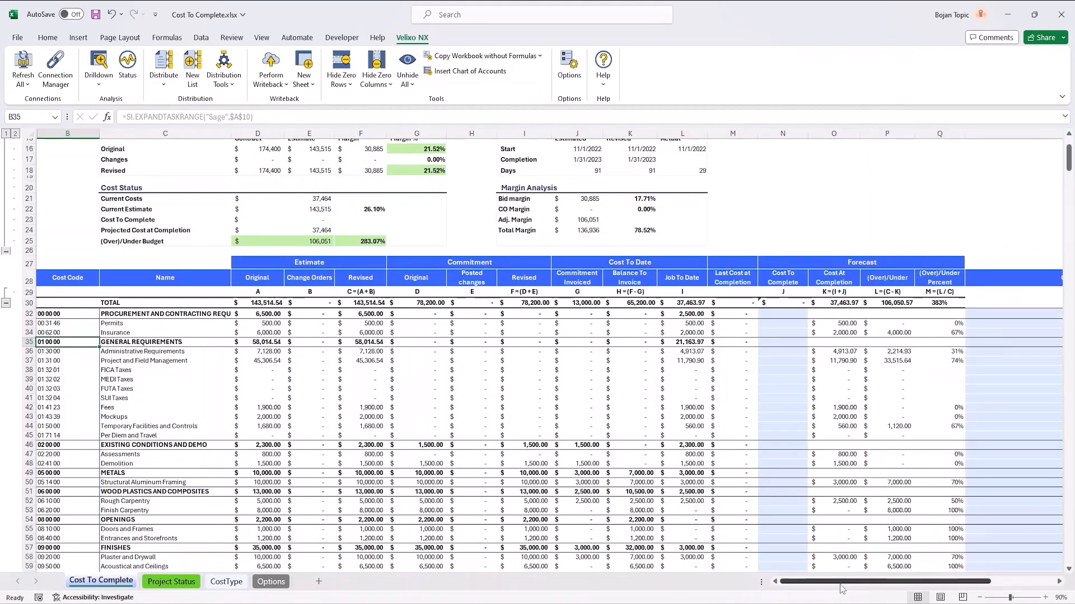
left_click_drag(840, 584, 904, 582)
left_click(907, 241)
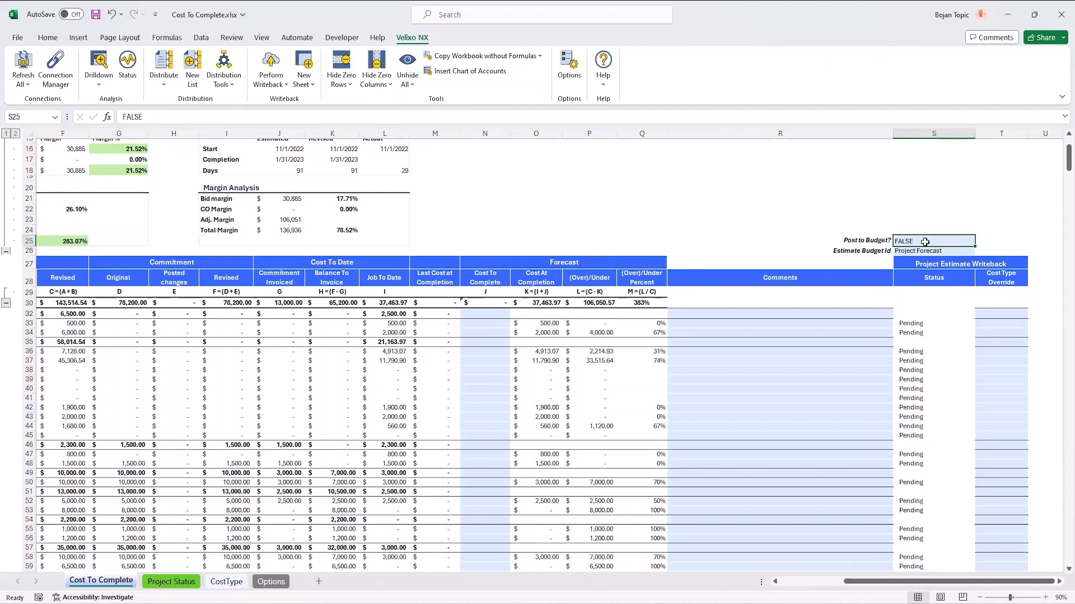
double_click(925, 242)
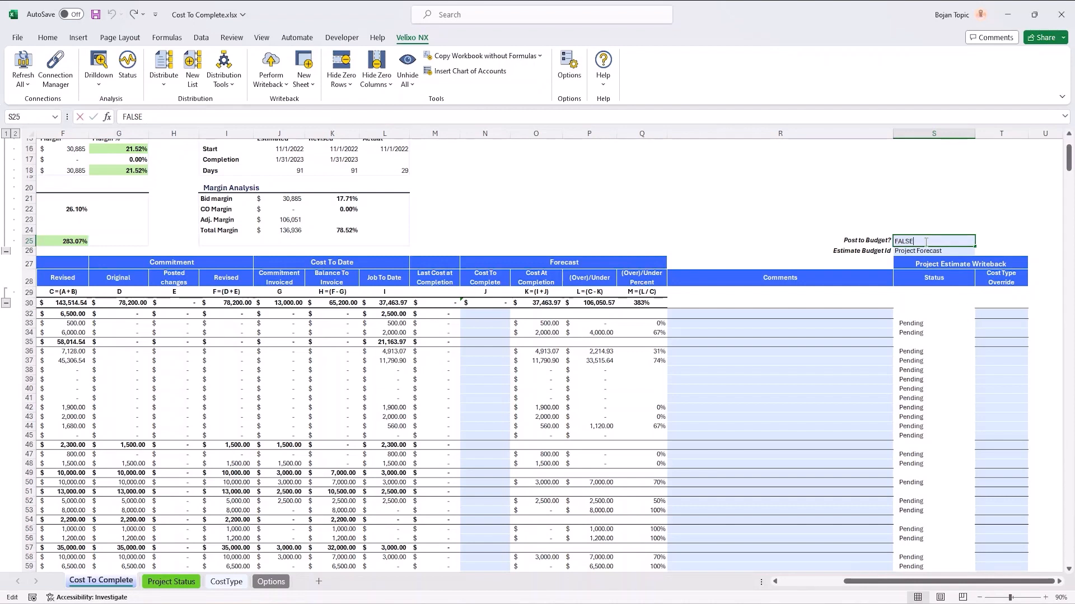
left_click_drag(925, 242, 842, 250)
type("true")
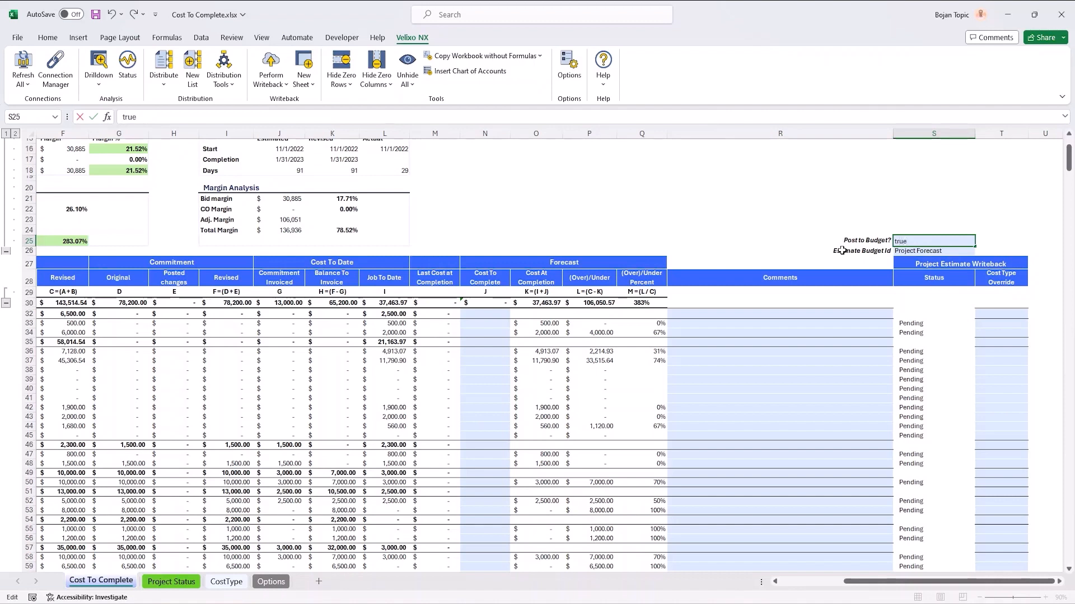
left_click(899, 253)
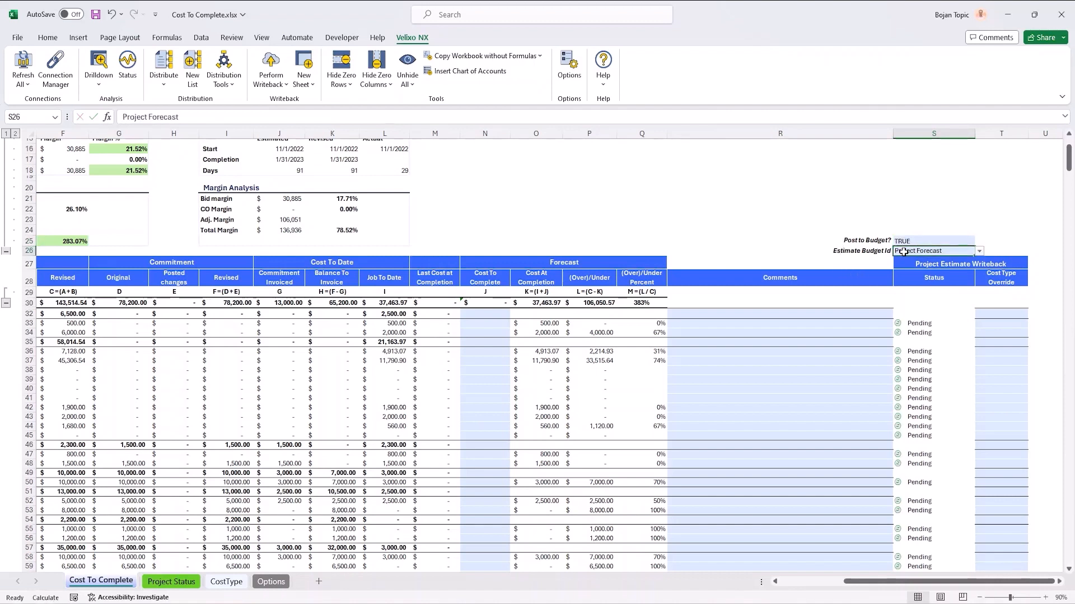
Step: Set the Estimate Budget Id on the Cost To Complete sheet to 2022-11 FC
left_click(978, 252)
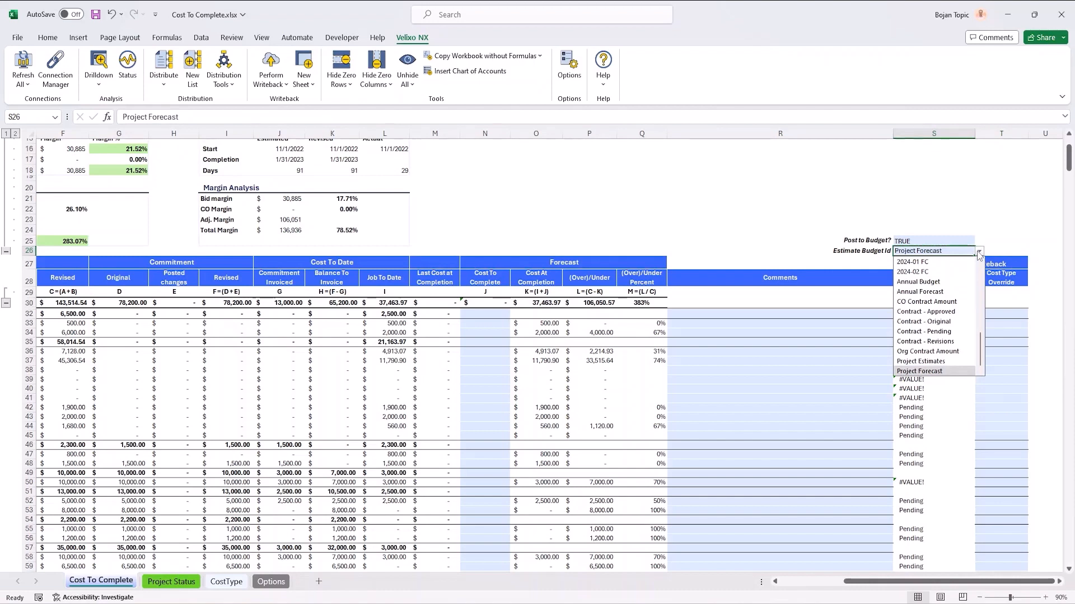
left_click_drag(980, 351, 990, 309)
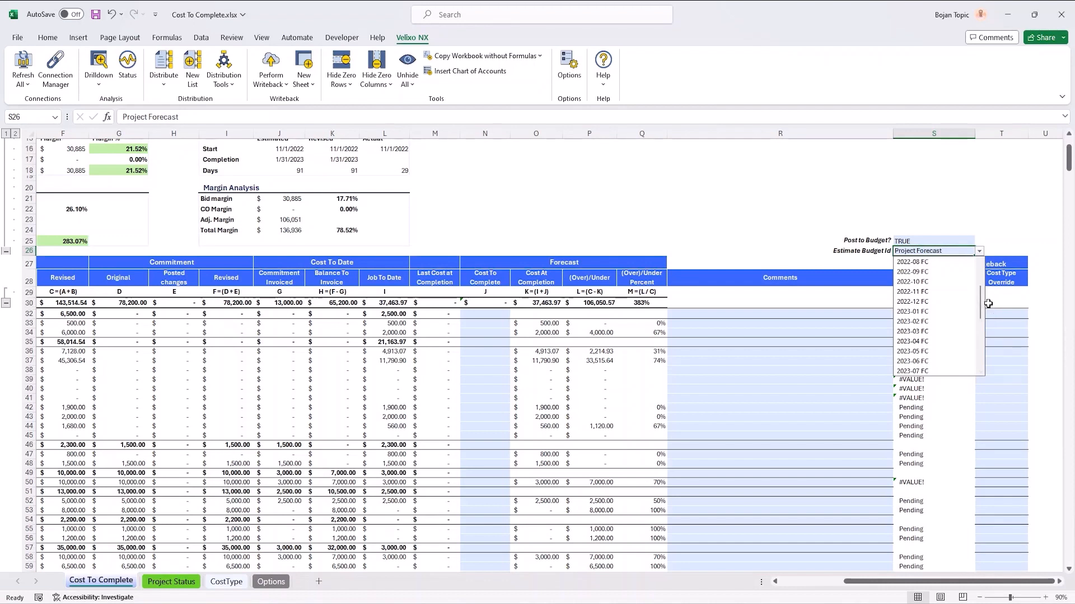
left_click(939, 292)
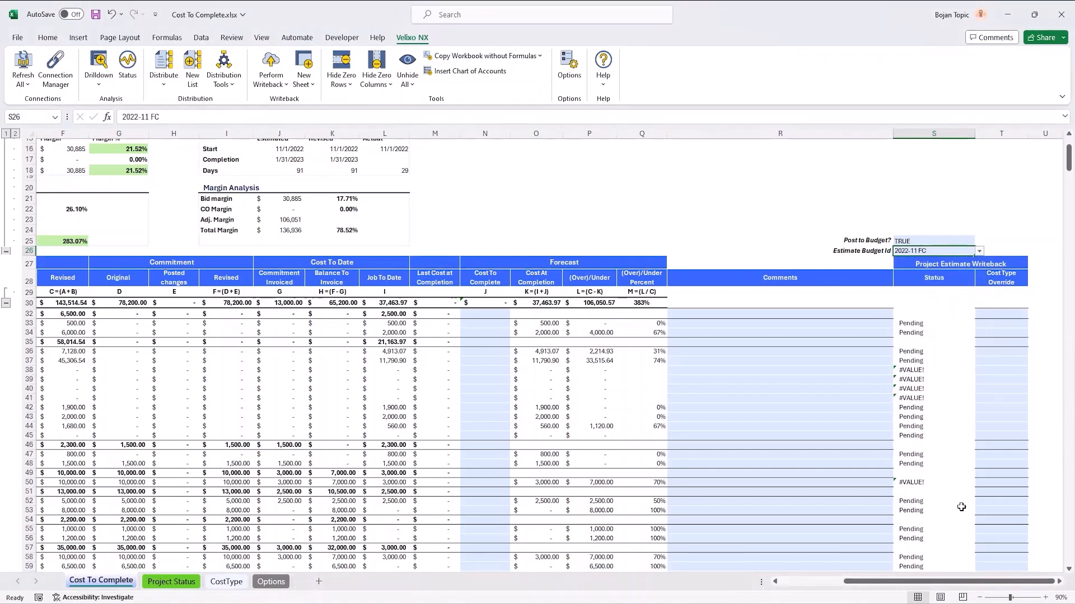
Step: Review the Estimate, Commitment and Cost To Date column headings, from Original estimate through Job To Date
left_click_drag(933, 585, 869, 586)
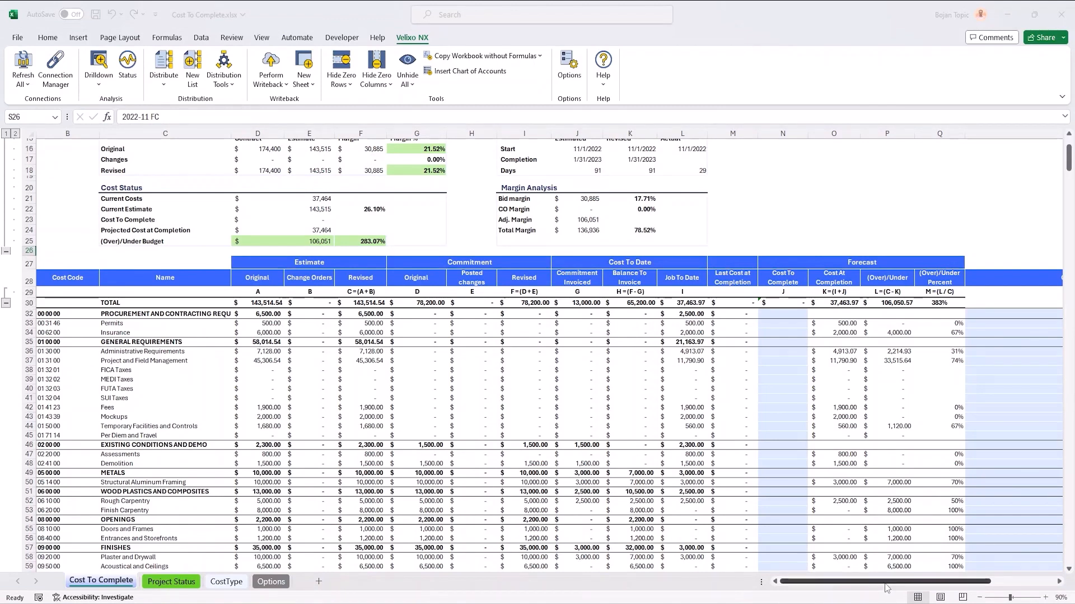
left_click_drag(890, 582, 686, 589)
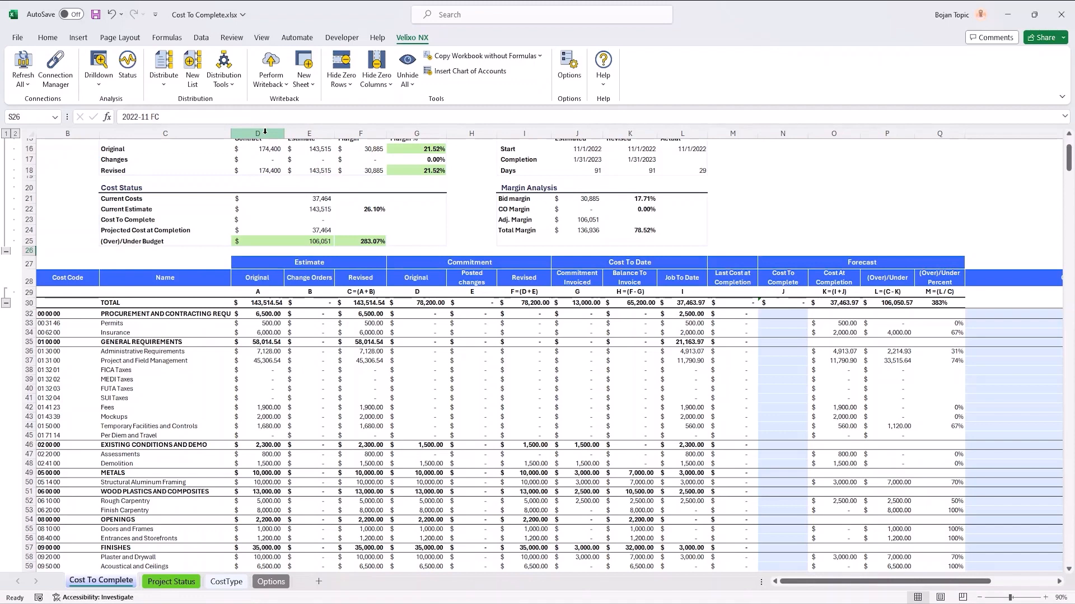
left_click(260, 279)
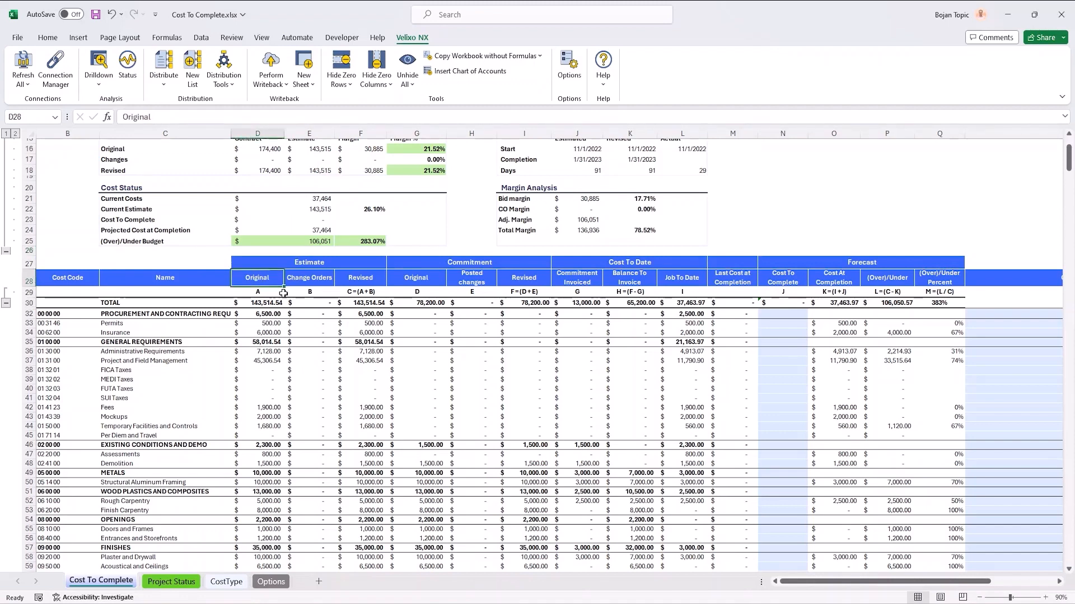
left_click(310, 283)
left_click(367, 283)
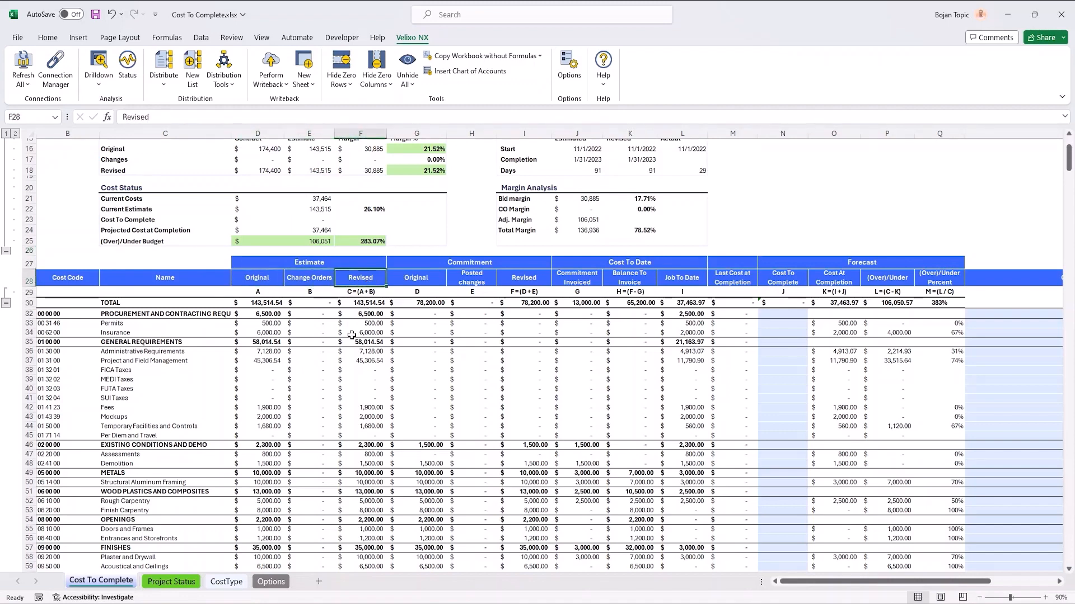
left_click(428, 282)
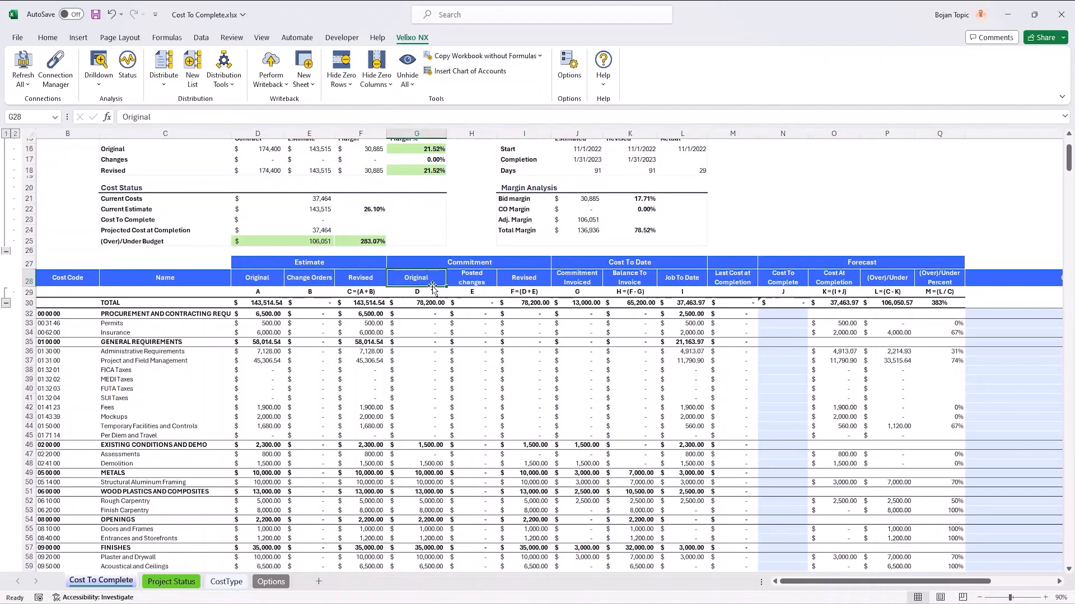
left_click(459, 277)
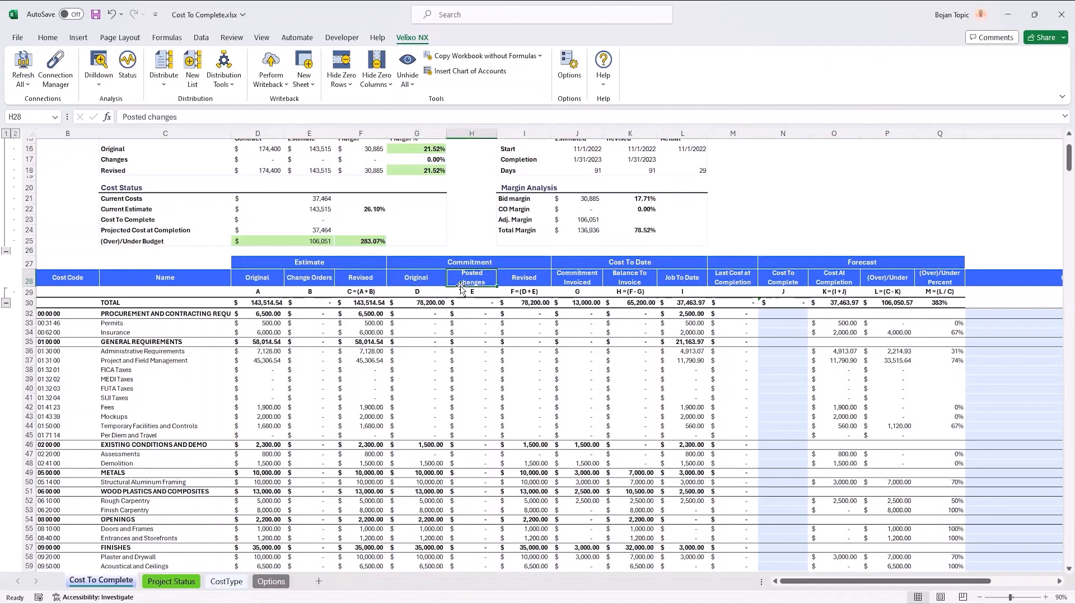
left_click(515, 283)
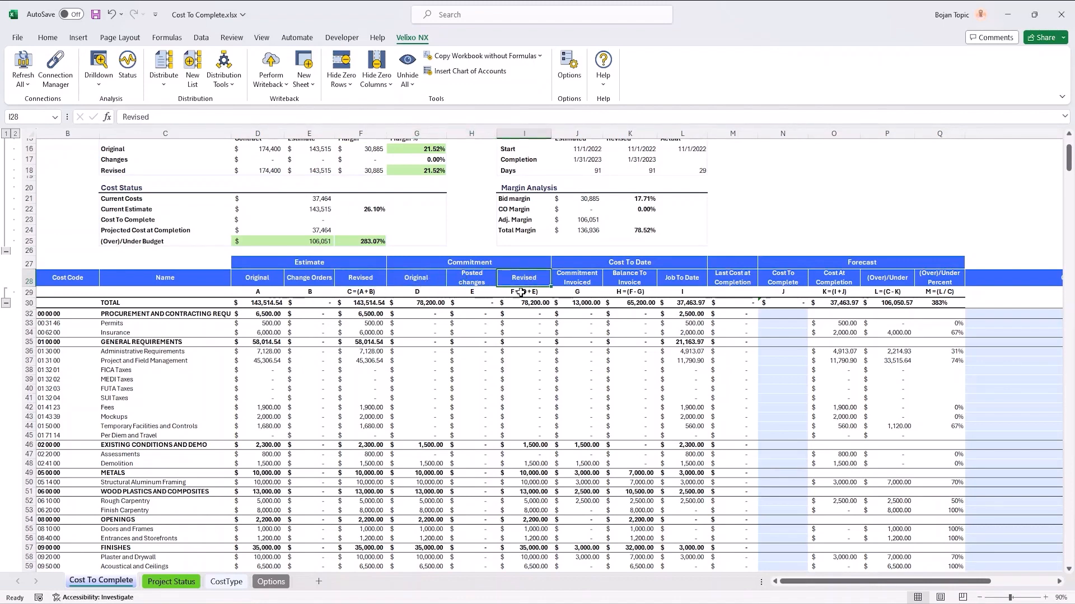
left_click(593, 285)
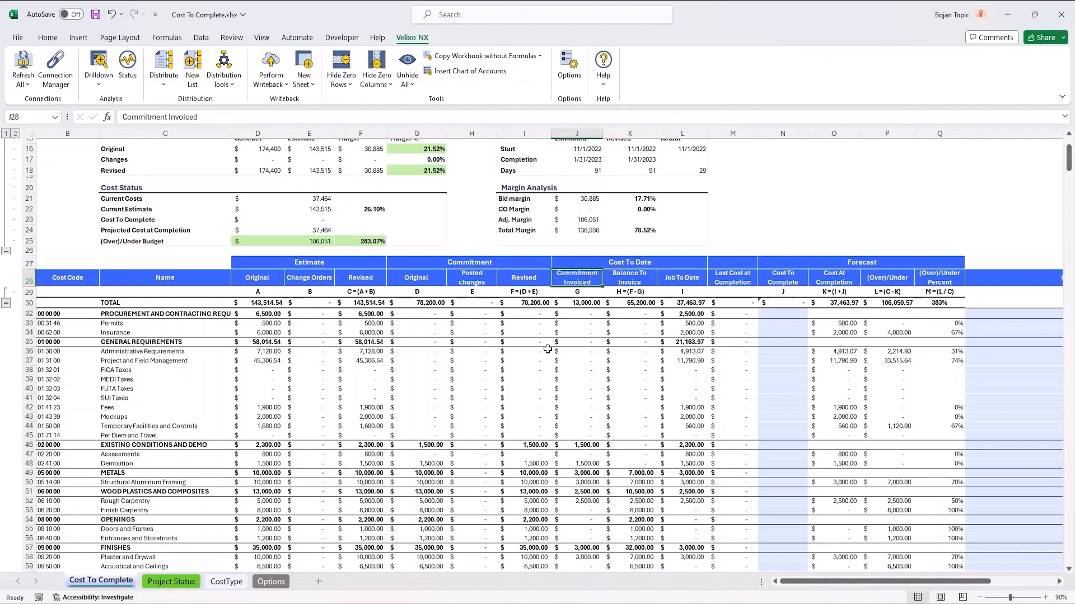
left_click(645, 281)
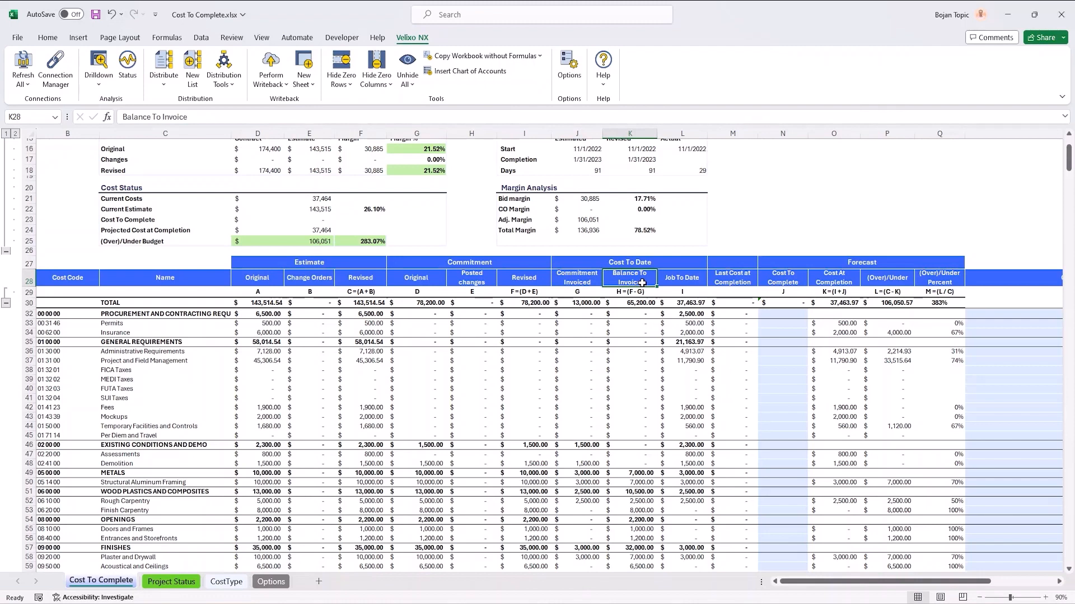
left_click(689, 281)
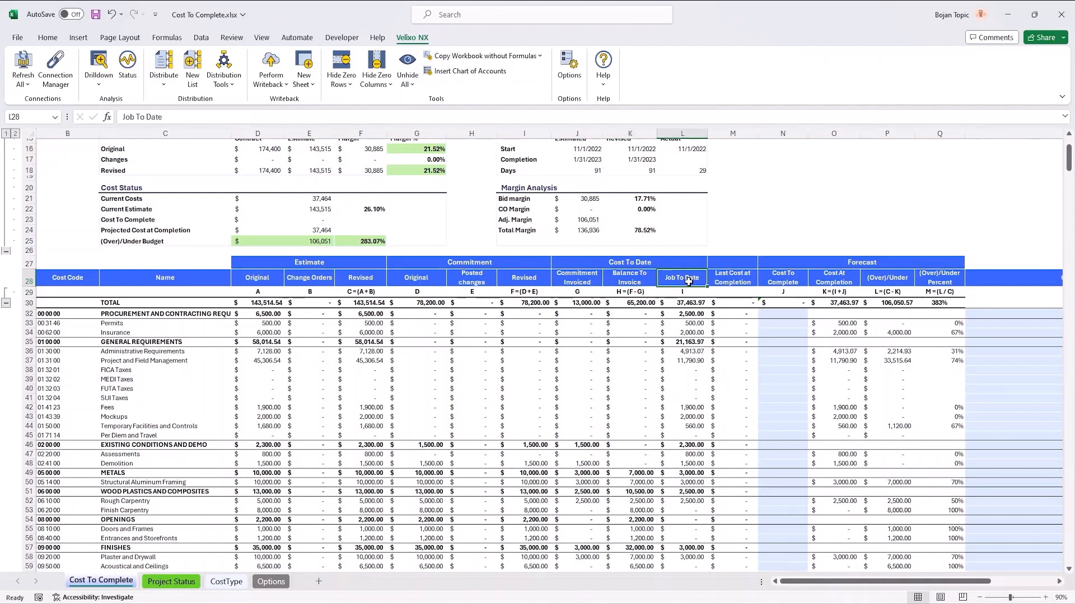
Step: Review the Last Cost at Completion heading and the input cells of the Cost To Complete forecast column
left_click_drag(855, 582, 911, 578)
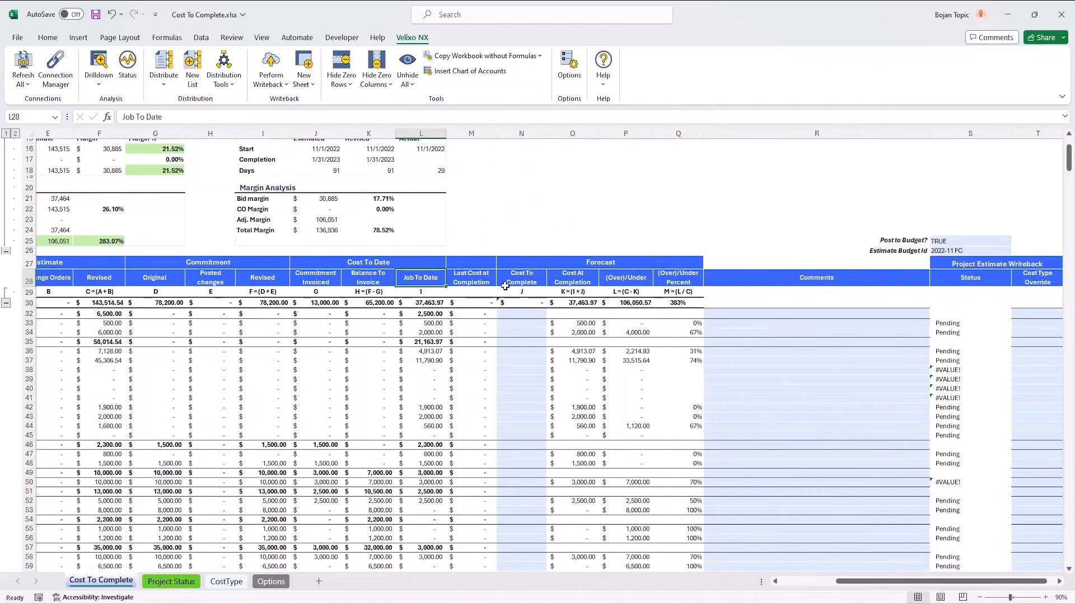
left_click(465, 282)
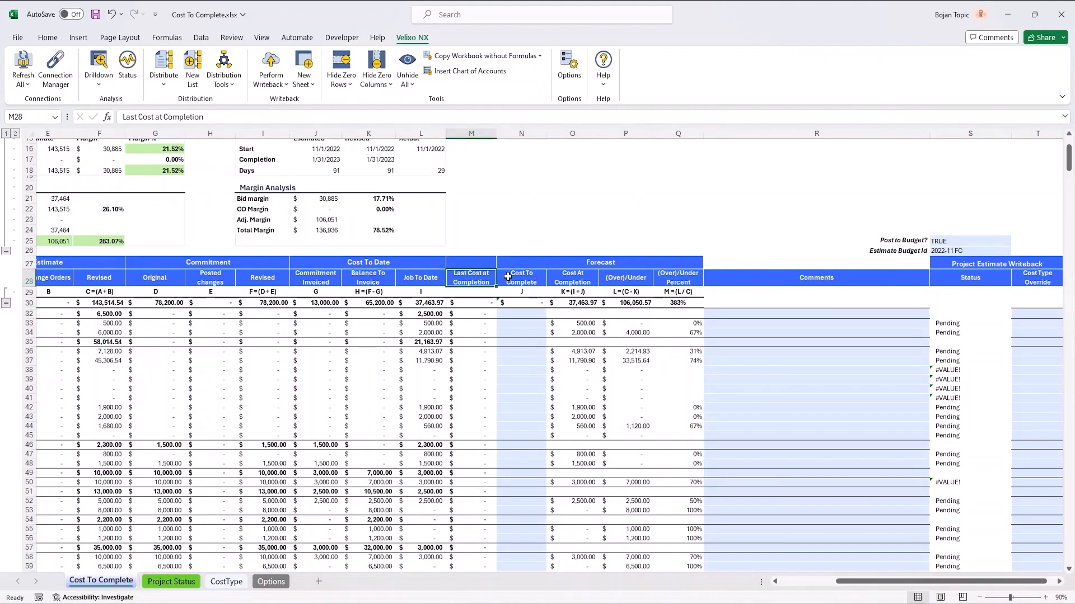
left_click_drag(510, 327, 512, 334)
left_click(516, 363)
left_click(518, 410)
left_click(520, 434)
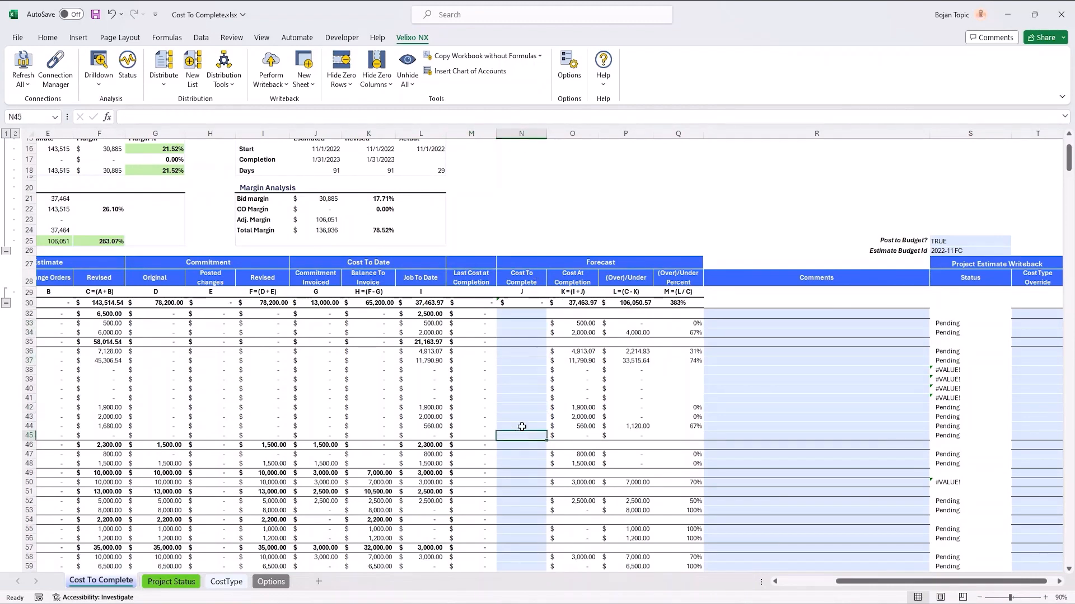
left_click(519, 398)
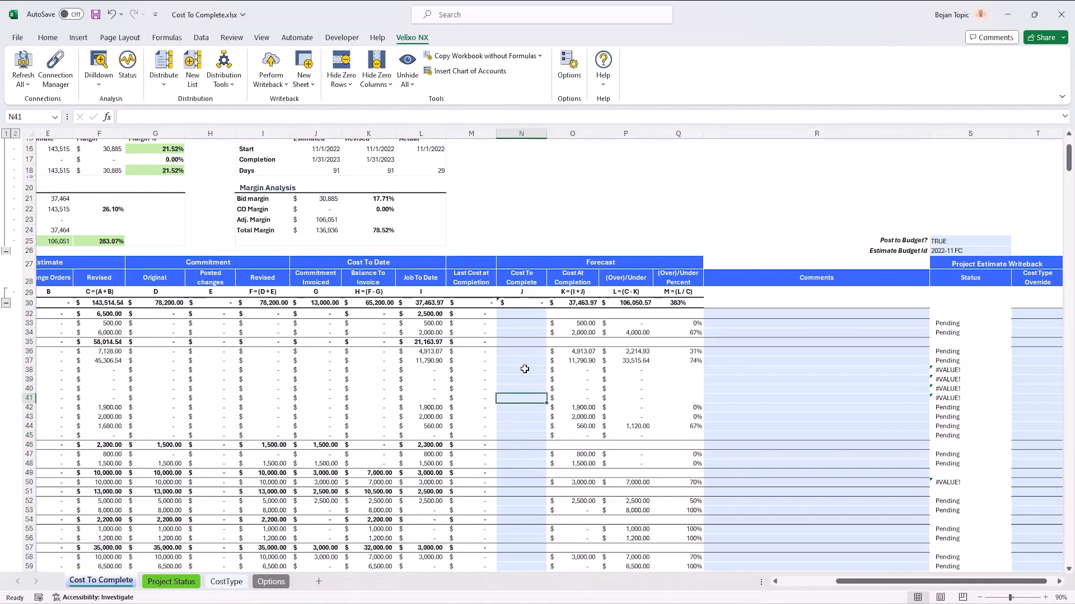
left_click(521, 324)
left_click(518, 359)
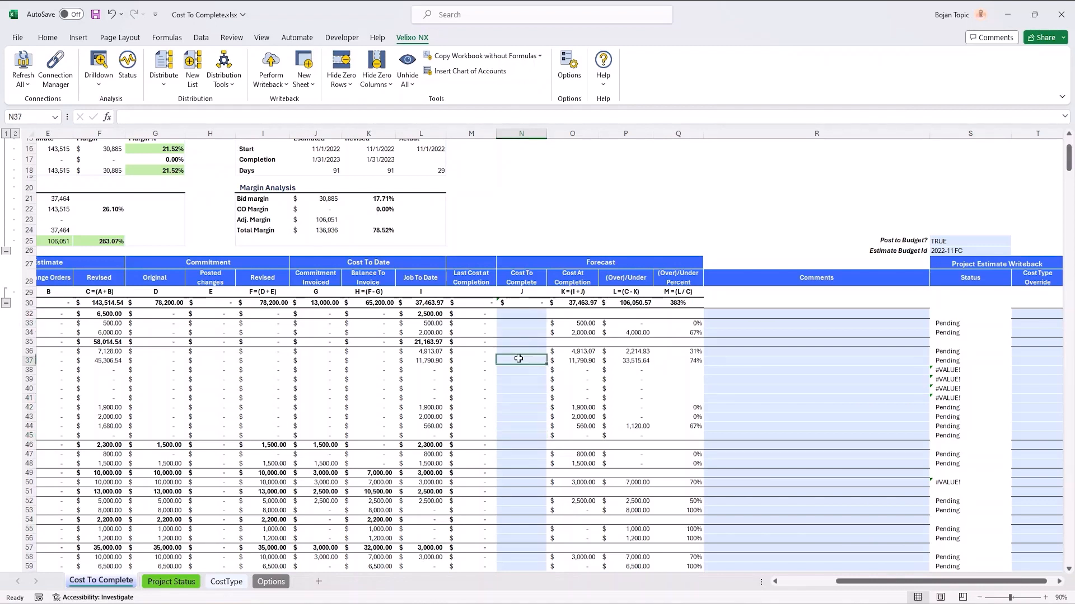
left_click(518, 379)
left_click_drag(518, 435, 517, 427)
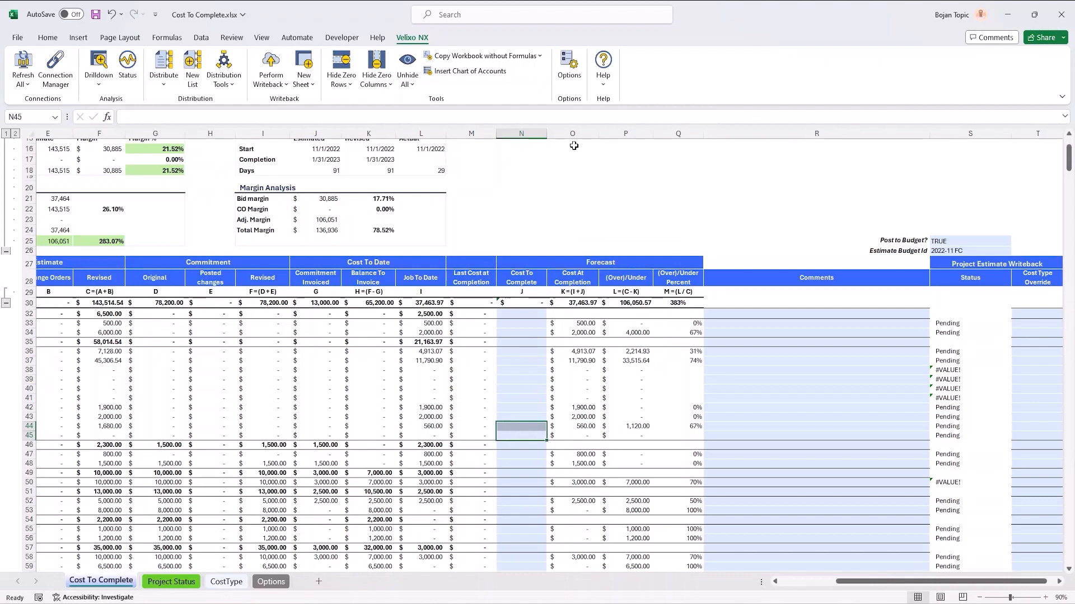
Step: Inspect the Cost At Completion column and the (Over)/Under formula for the Administrative Requirements line
left_click(573, 332)
left_click(581, 361)
left_click(571, 426)
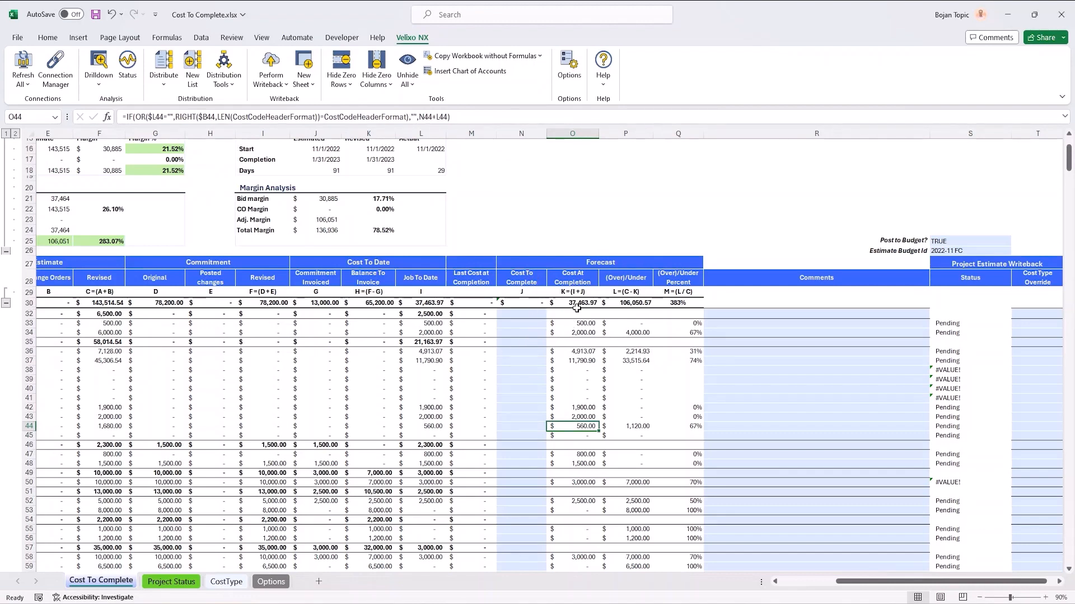
left_click(578, 133)
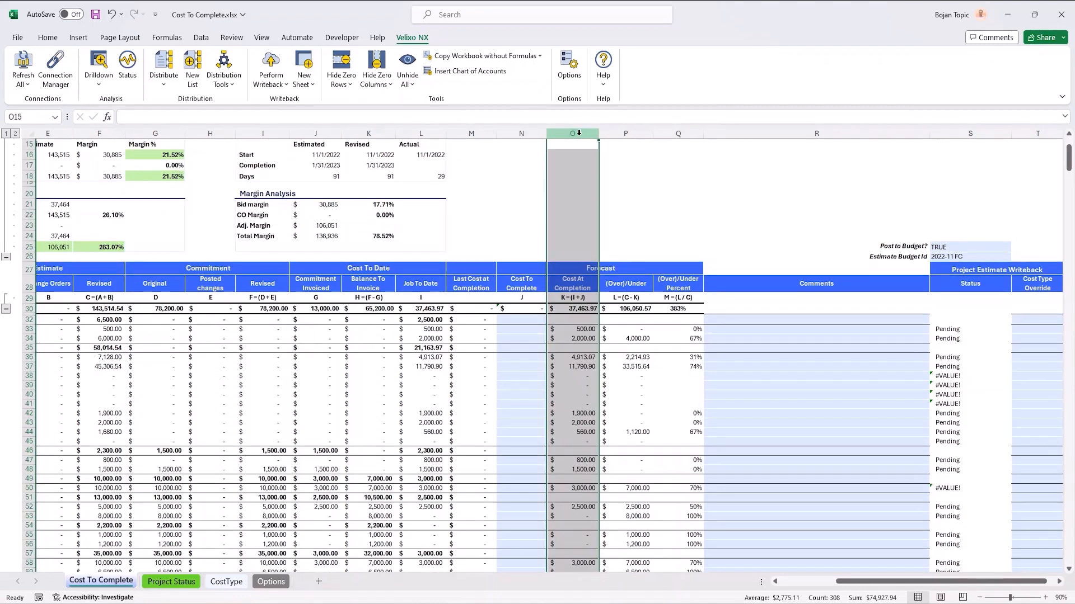
left_click(538, 406)
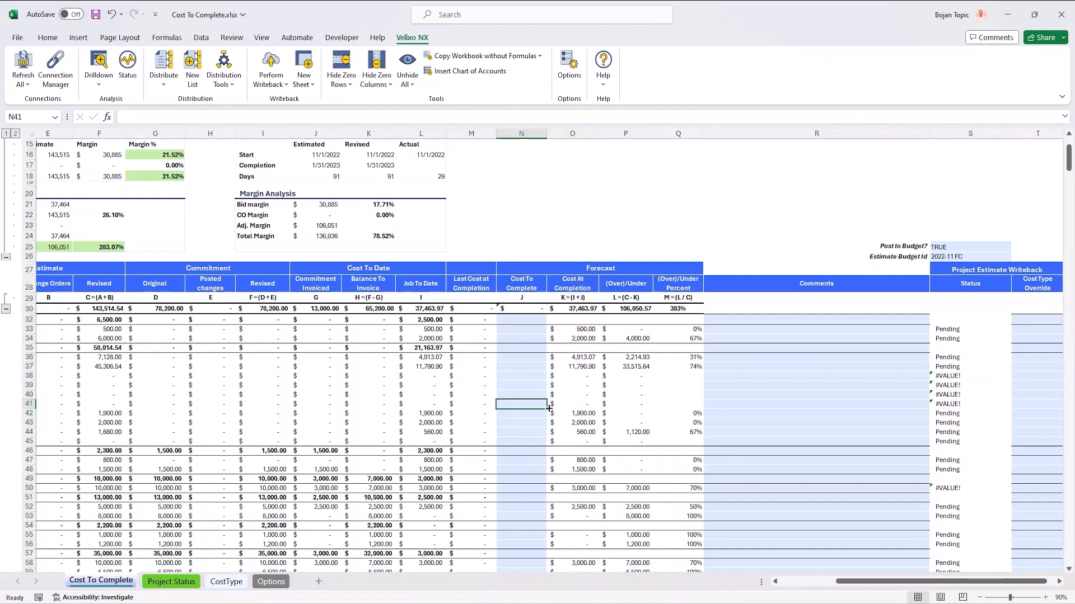
left_click(634, 356)
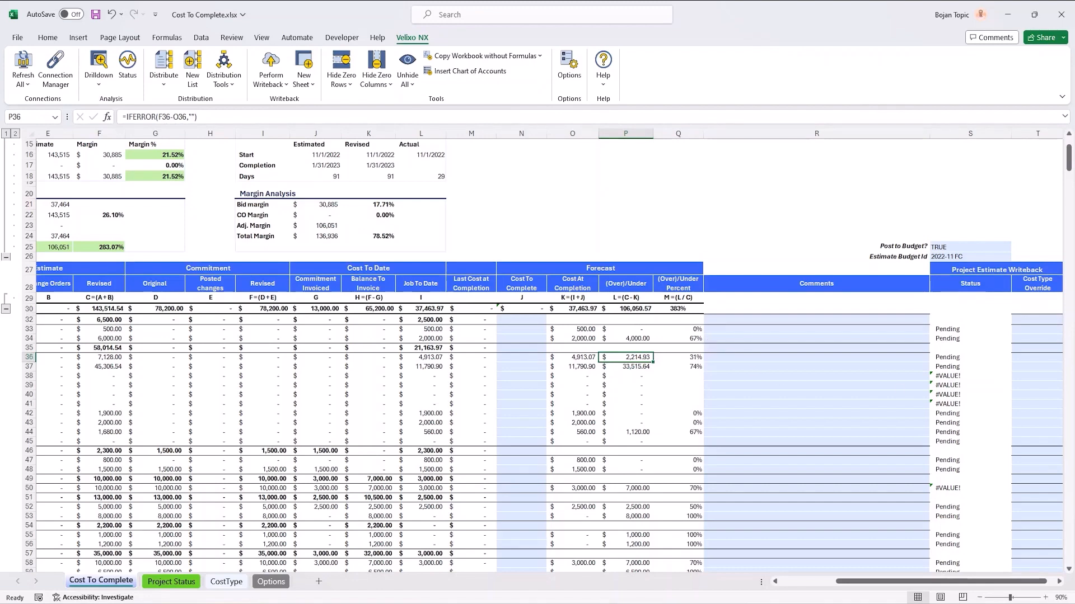
Step: Examine the Cost To Complete cells in rows 33 to 37 and the Cost At Completion formula for the Permits line
scroll(538, 335, "down", 1)
left_click(521, 298)
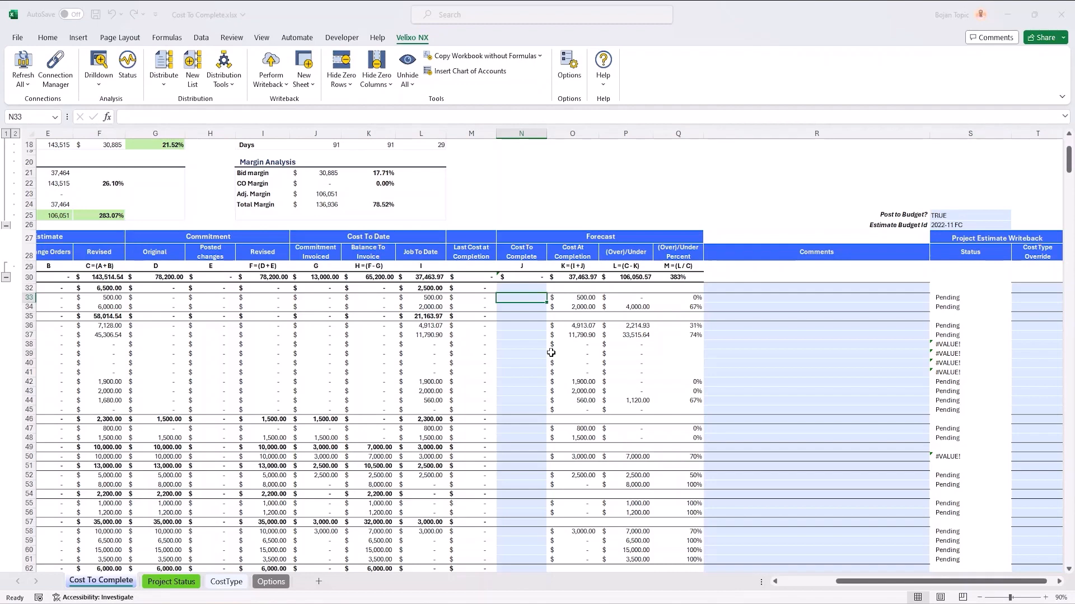
scroll(551, 352, "down", 1)
left_click(523, 272)
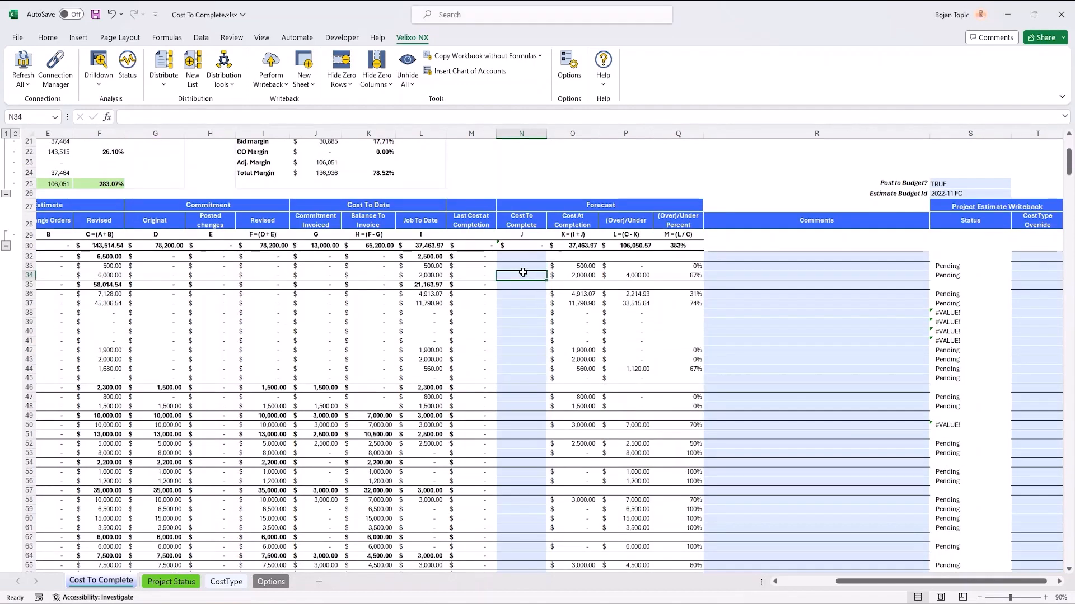
left_click(524, 268)
left_click(520, 302)
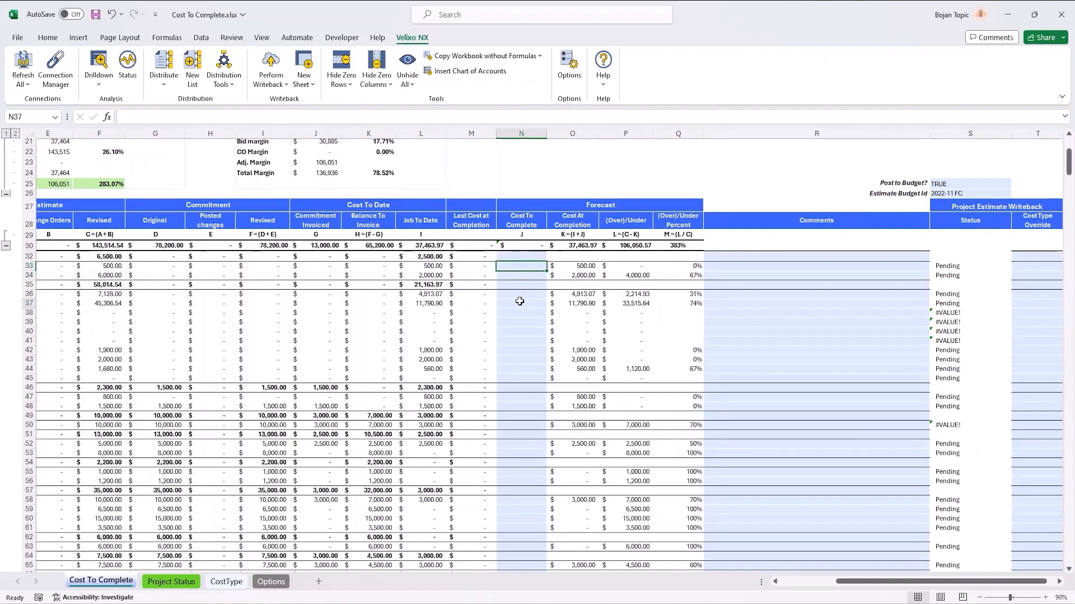
left_click(583, 263)
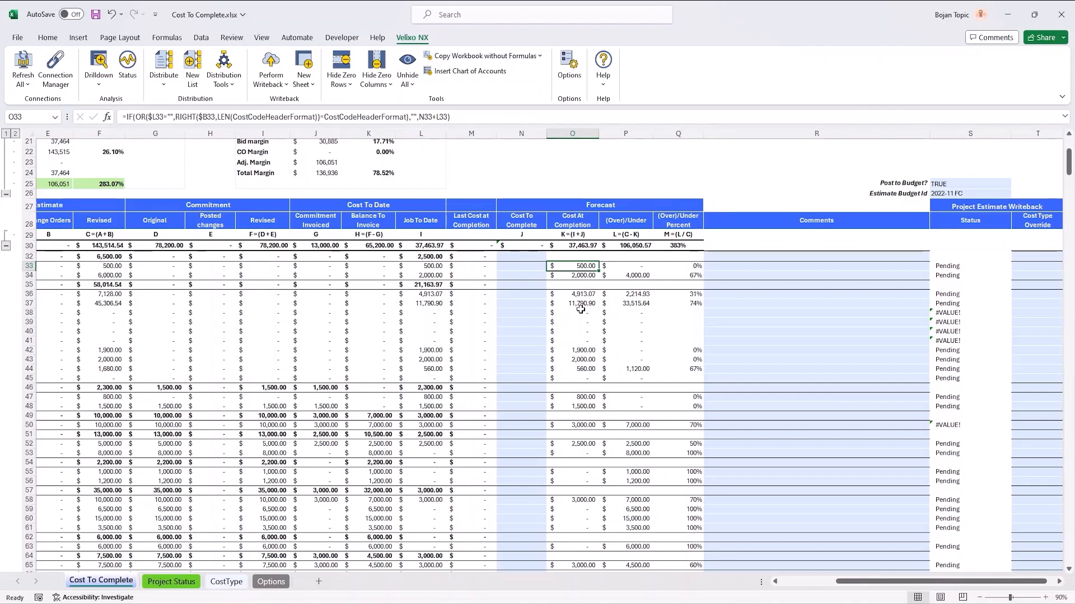
left_click(518, 268)
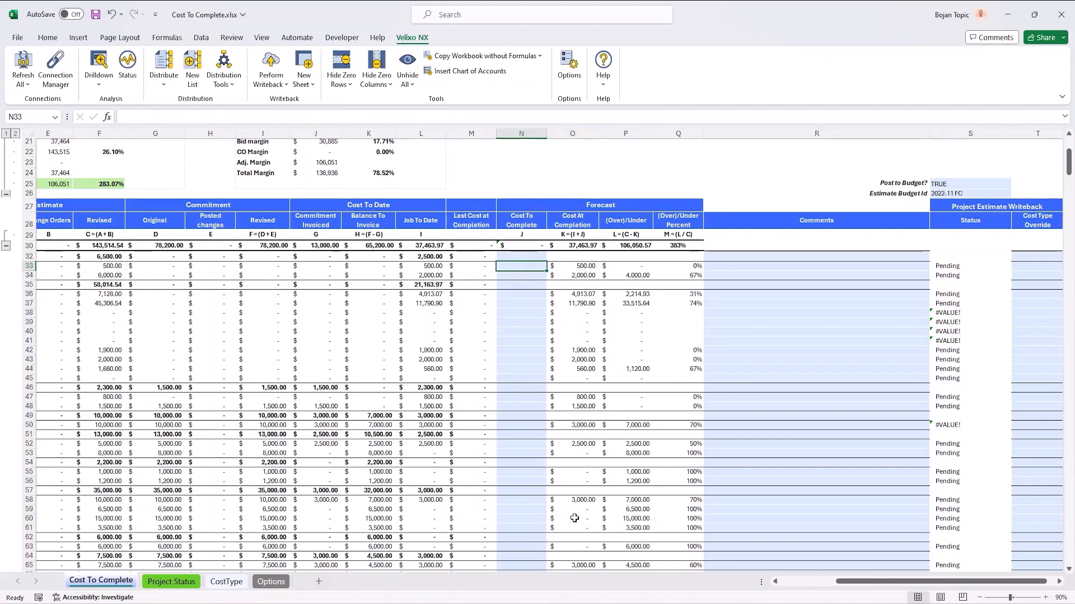
Step: Compare the Permits line's revised estimate, job-to-date cost, cost to complete and cost at completion
left_click_drag(860, 586, 822, 589)
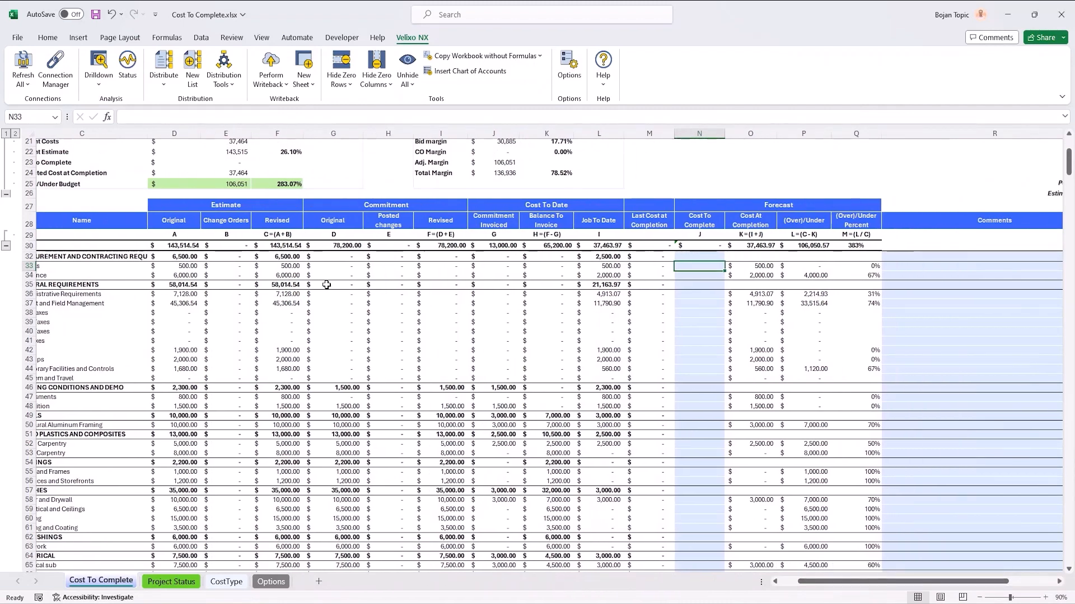
left_click(284, 266)
left_click(587, 266)
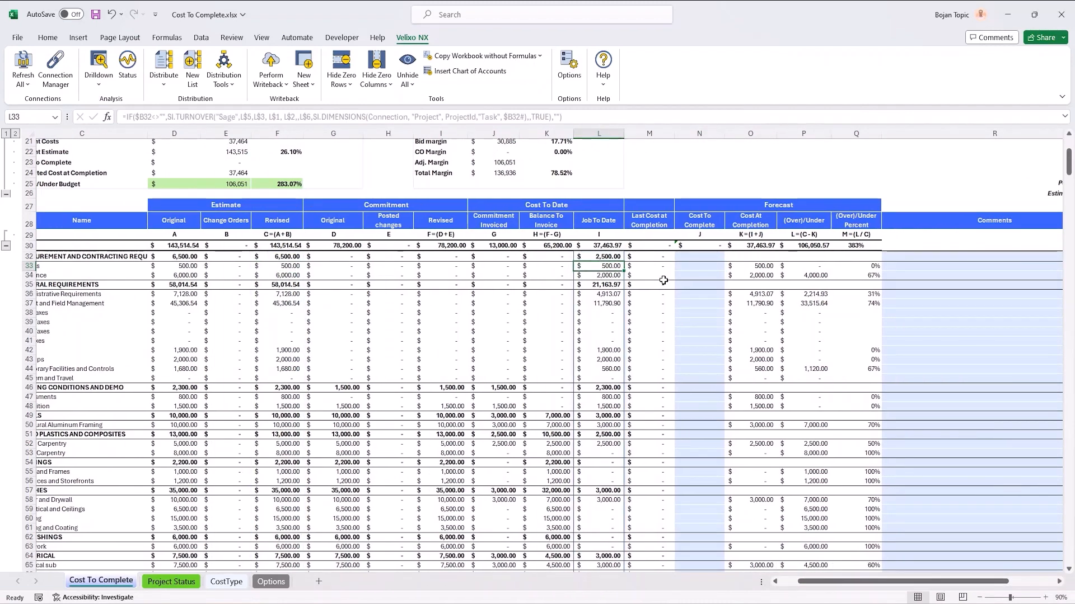
left_click(696, 266)
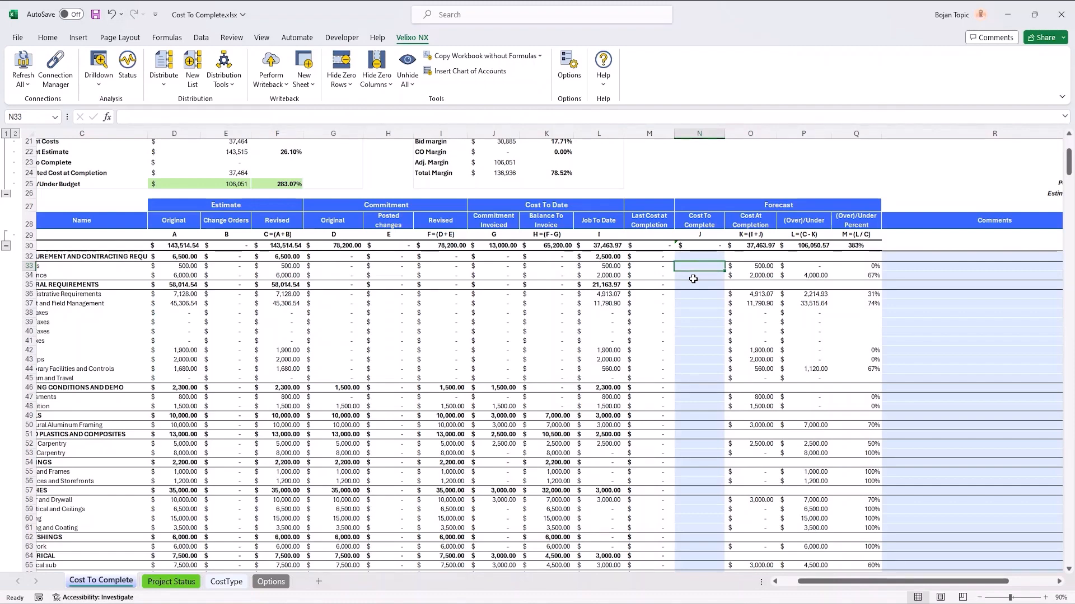
left_click(757, 267)
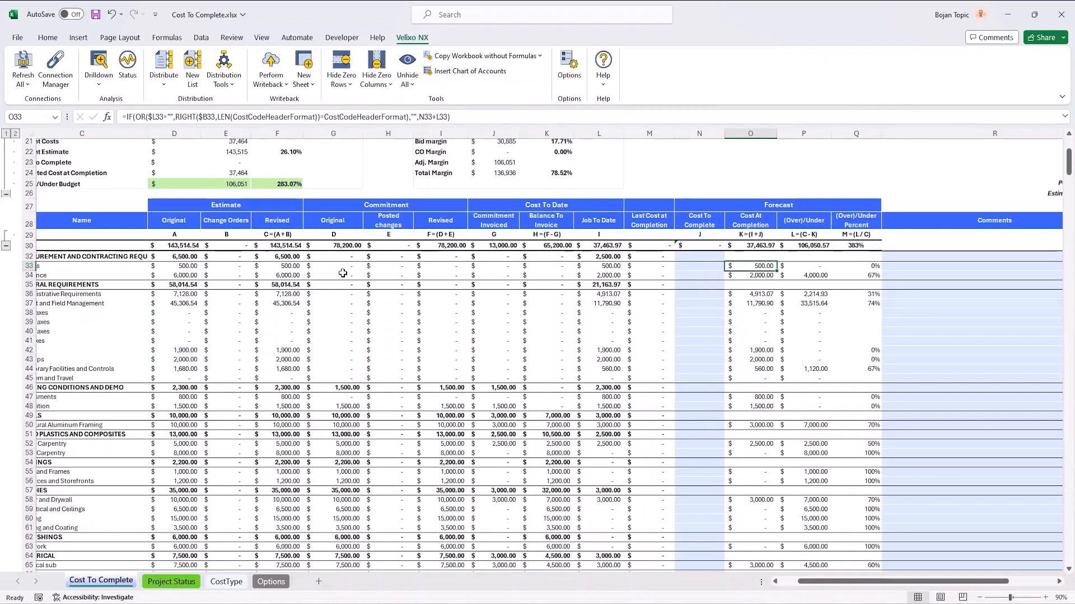
Step: Set the Insurance line's Cost To Complete to 4000, based on its revised estimate and job-to-date cost
left_click(276, 276)
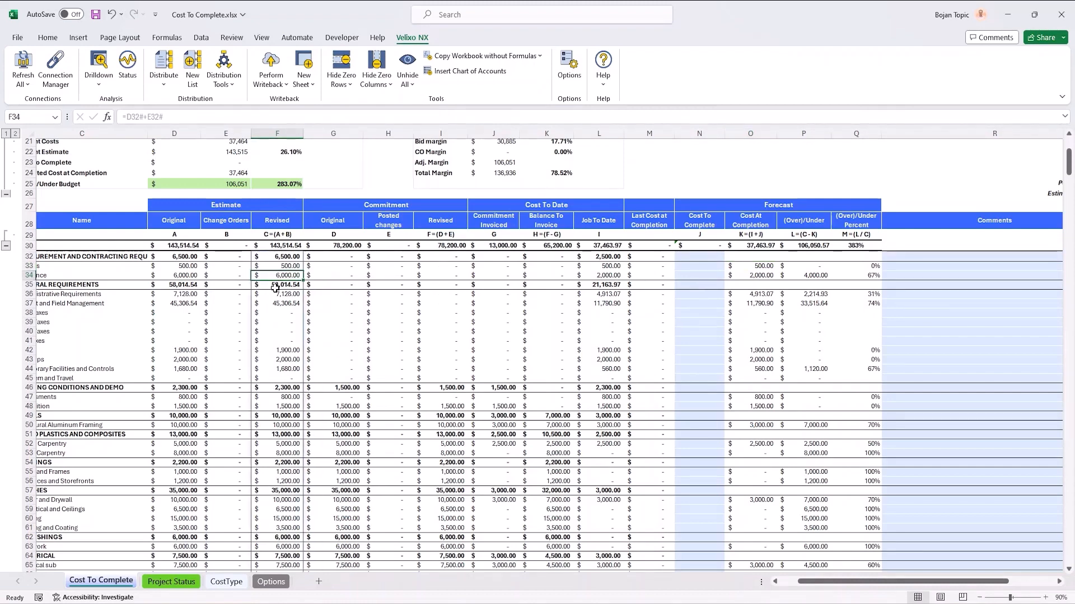
left_click(587, 276)
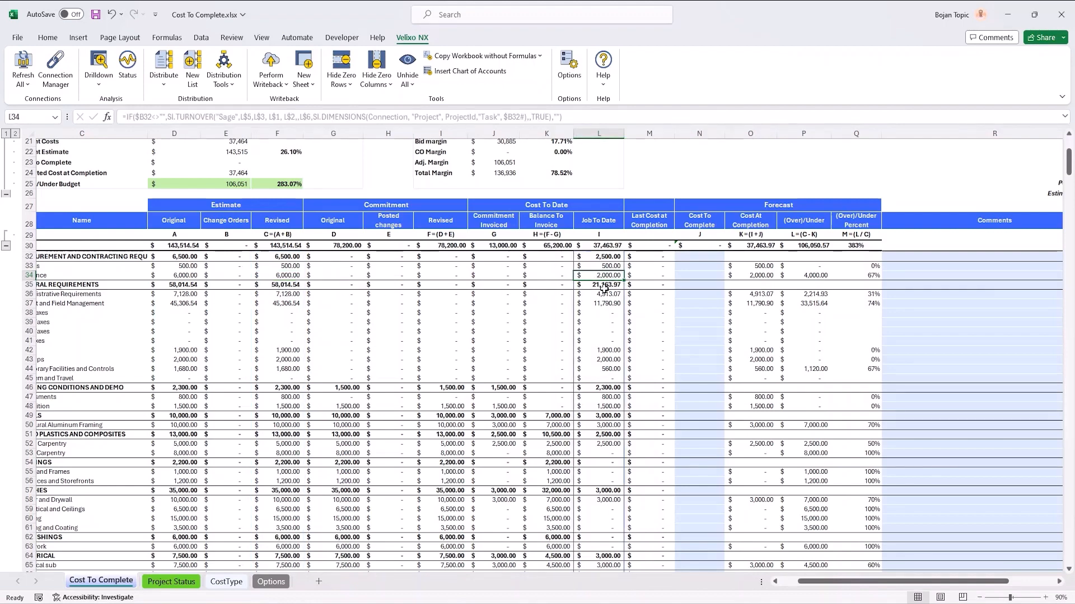
left_click(728, 278)
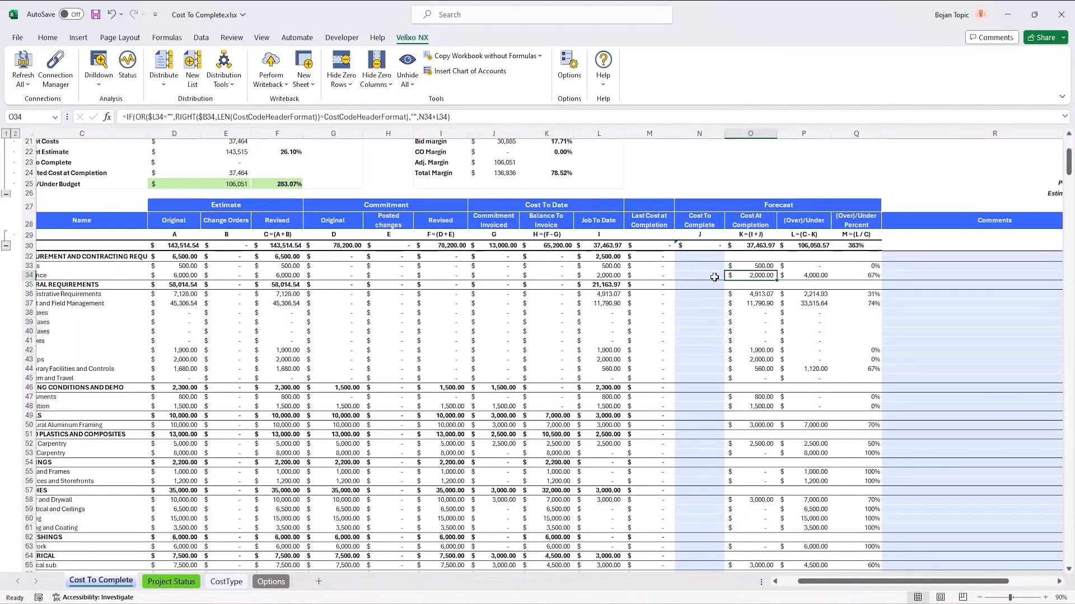
left_click(692, 277)
type("4000")
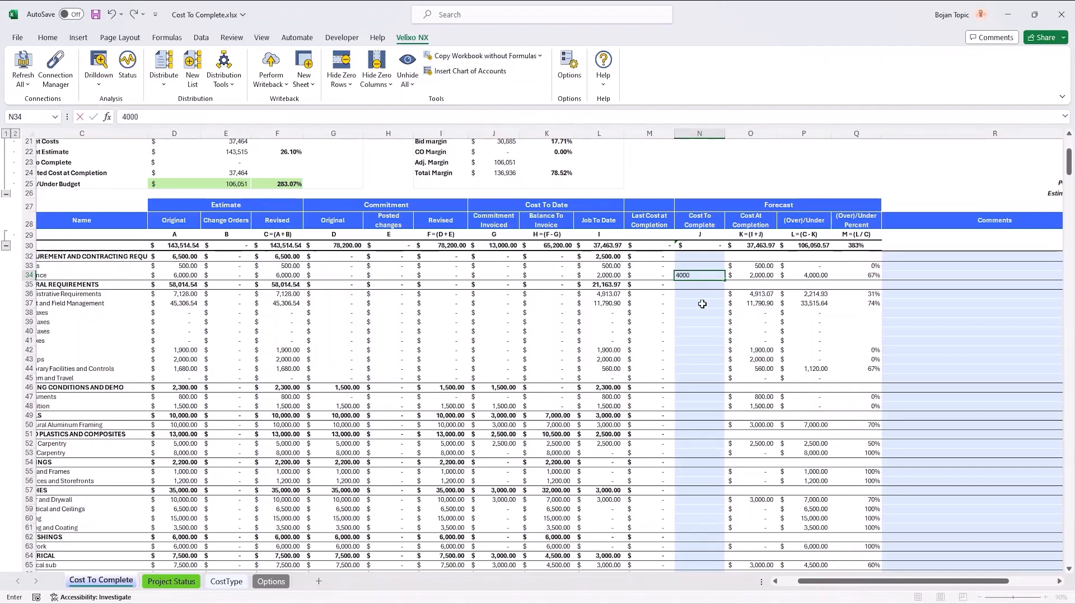
key("ctrl+Return")
key("F9")
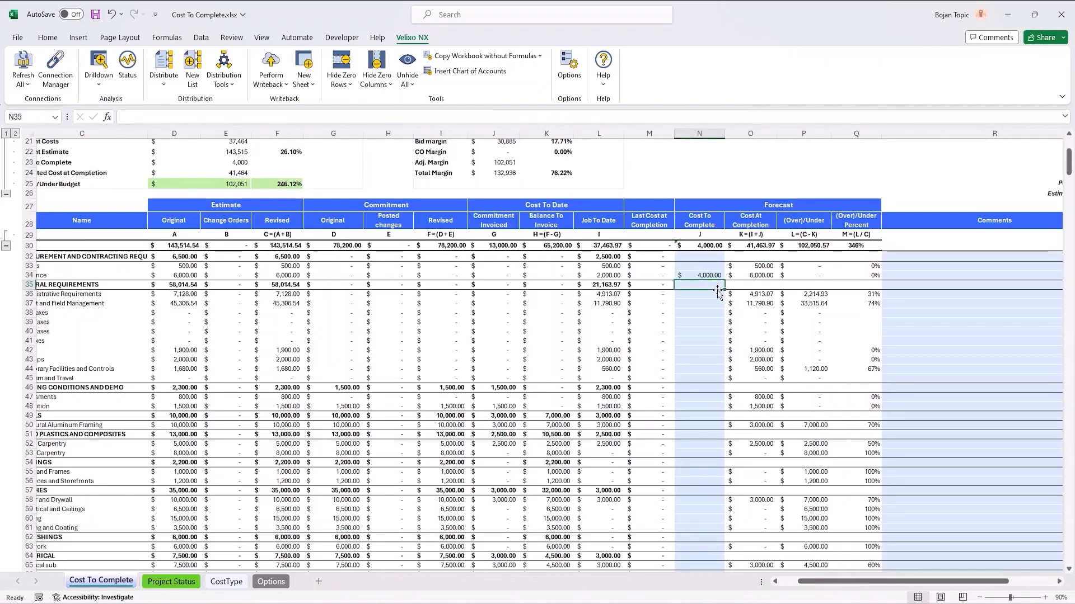
Step: Compare the Insurance line's Cost To Complete entry with its Cost At Completion formula
left_click(743, 276)
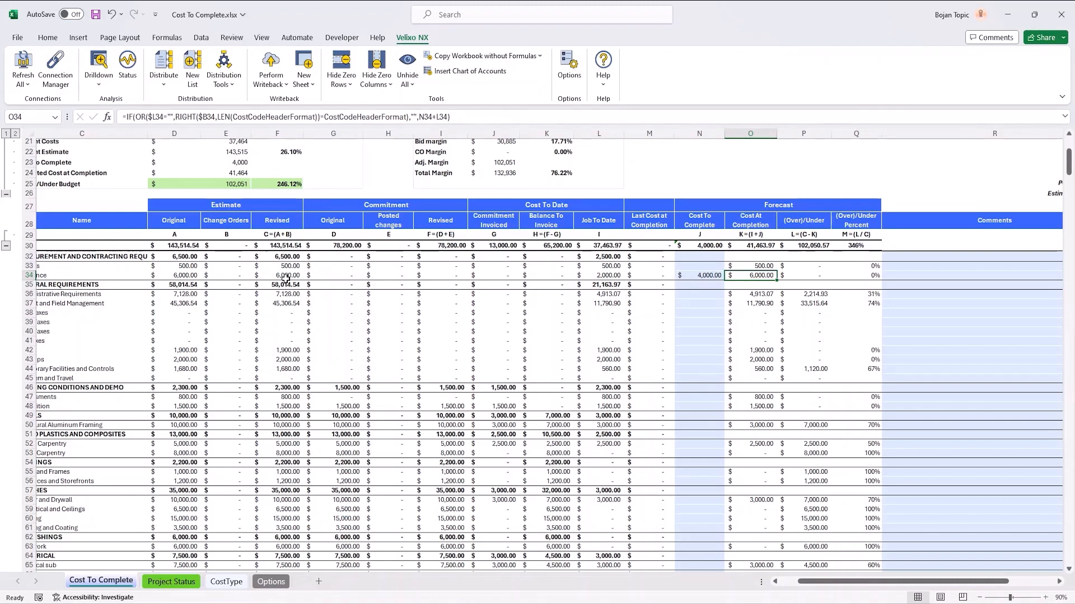
left_click(702, 276)
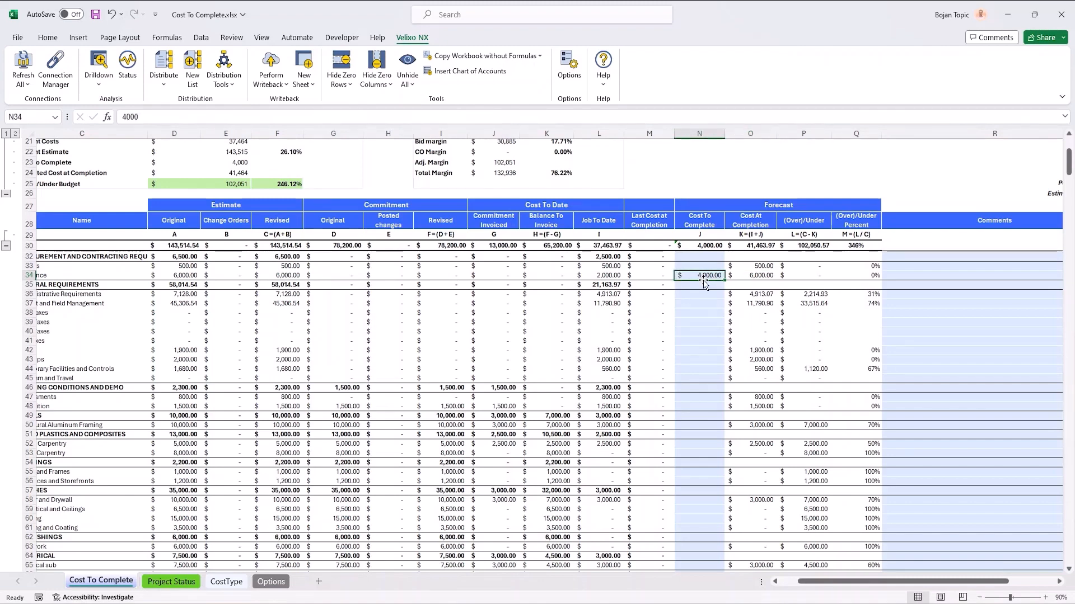
left_click(762, 275)
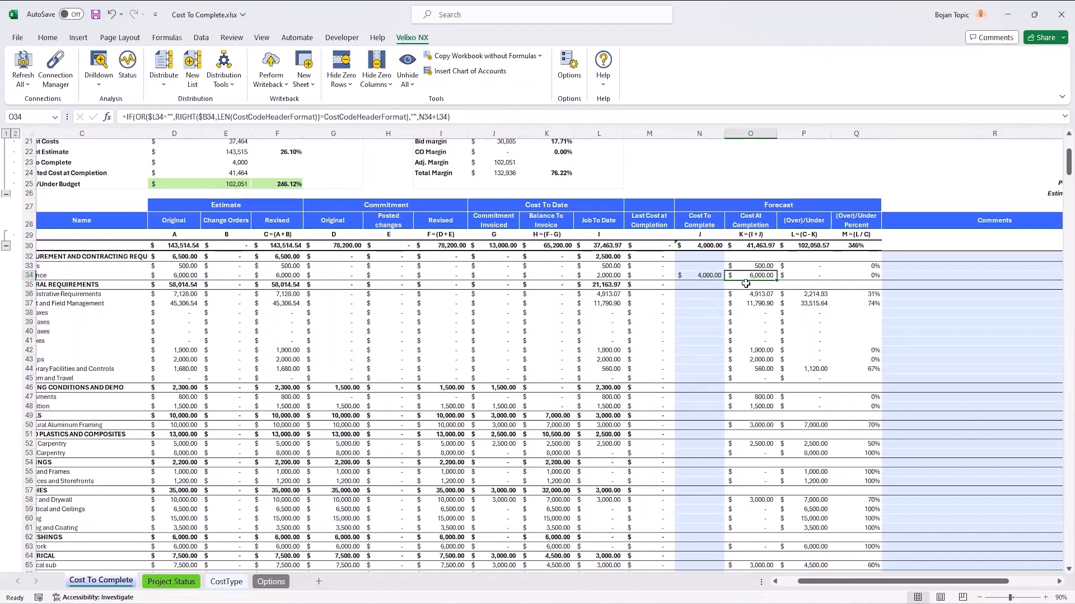
left_click(706, 277)
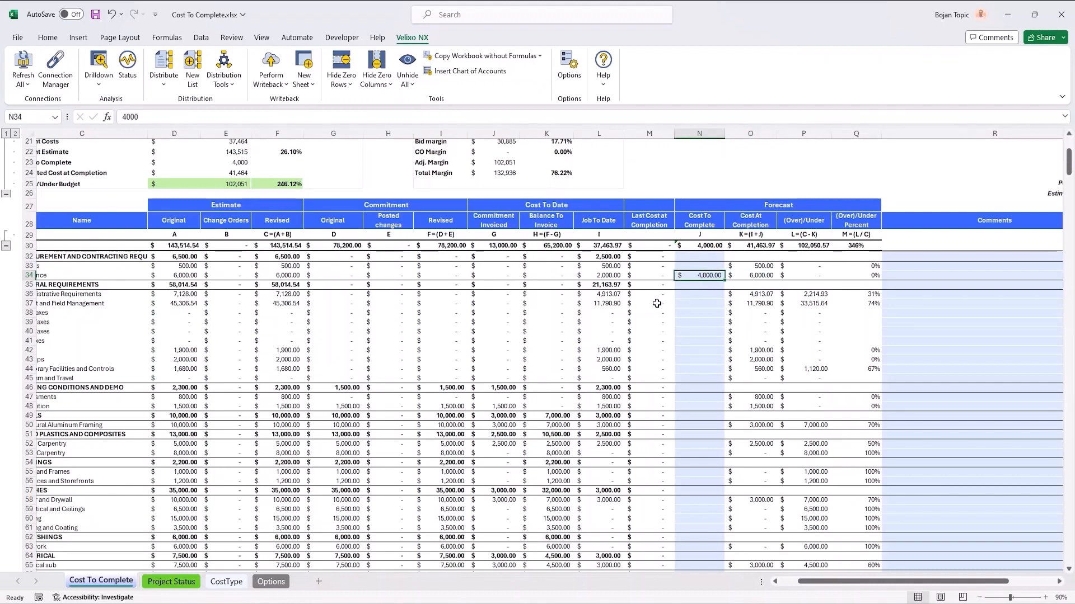
left_click(762, 276)
Step: Set the Insurance line's Cost To Complete to 5000
left_click(696, 276)
double_click(131, 117)
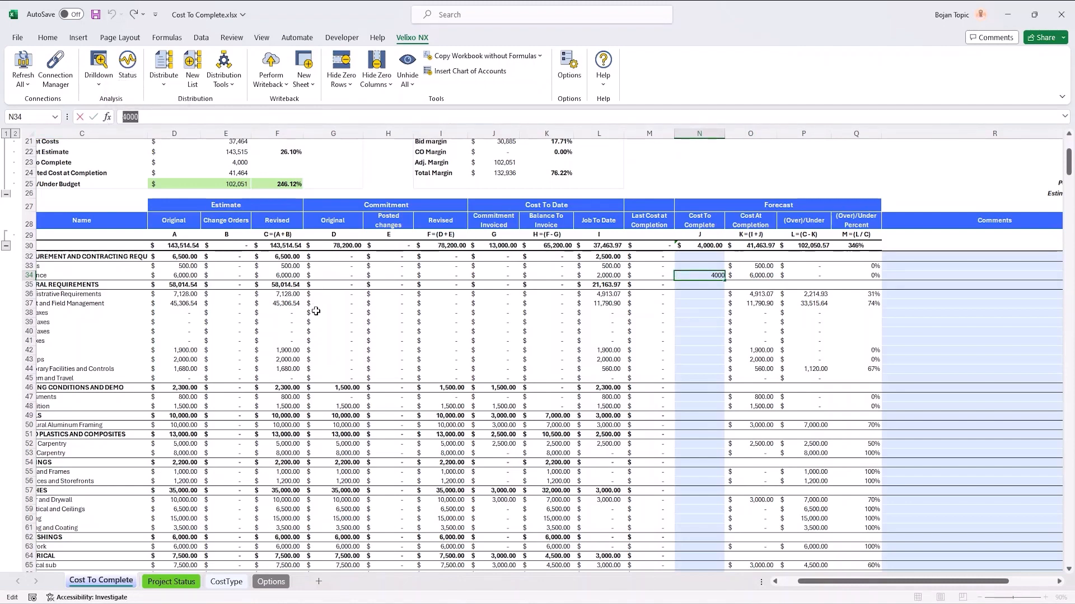
type("5000")
key("Return")
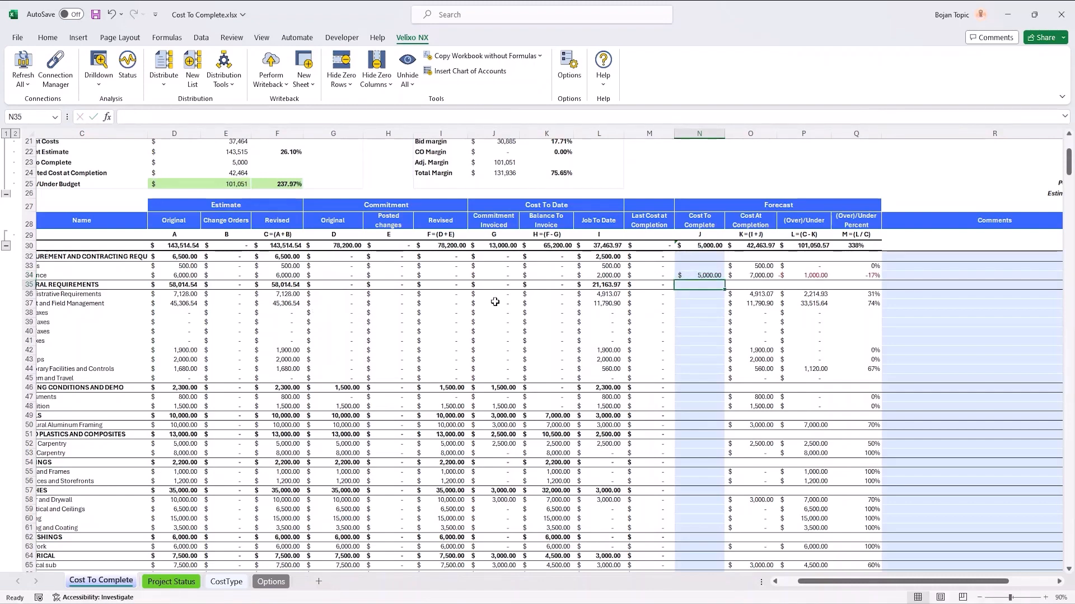
Step: Check the Insurance line's cost to complete and job-to-date cost against its cost at completion
left_click(698, 274)
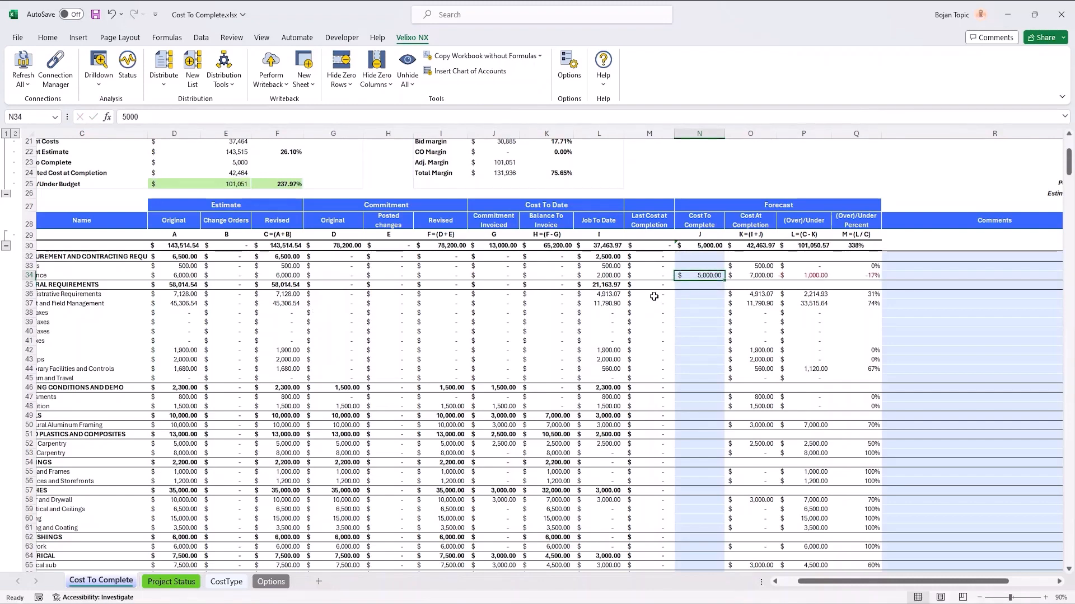
left_click(607, 277)
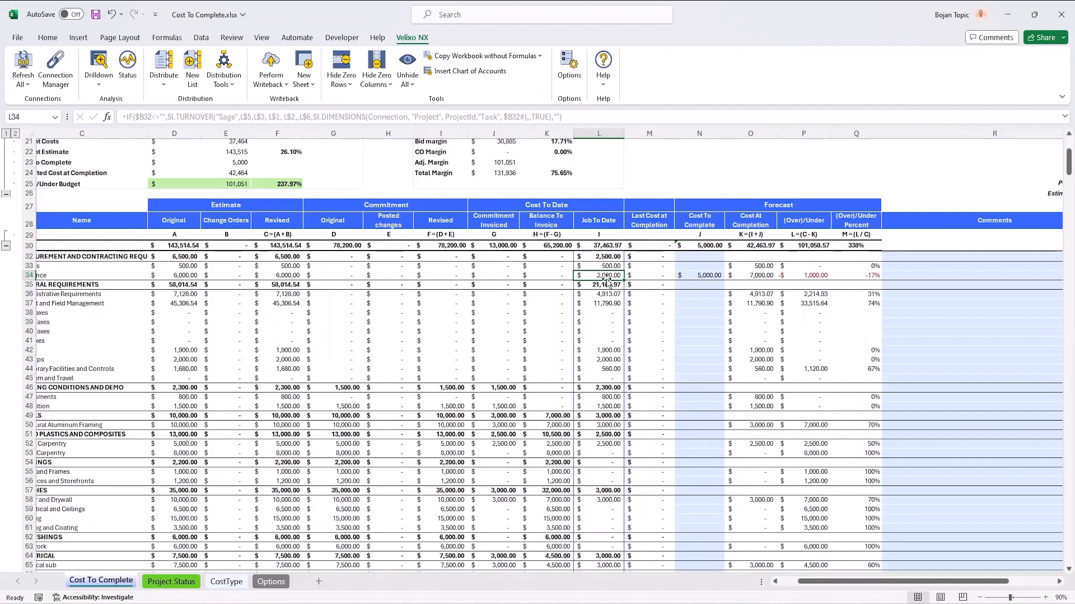
left_click(754, 284)
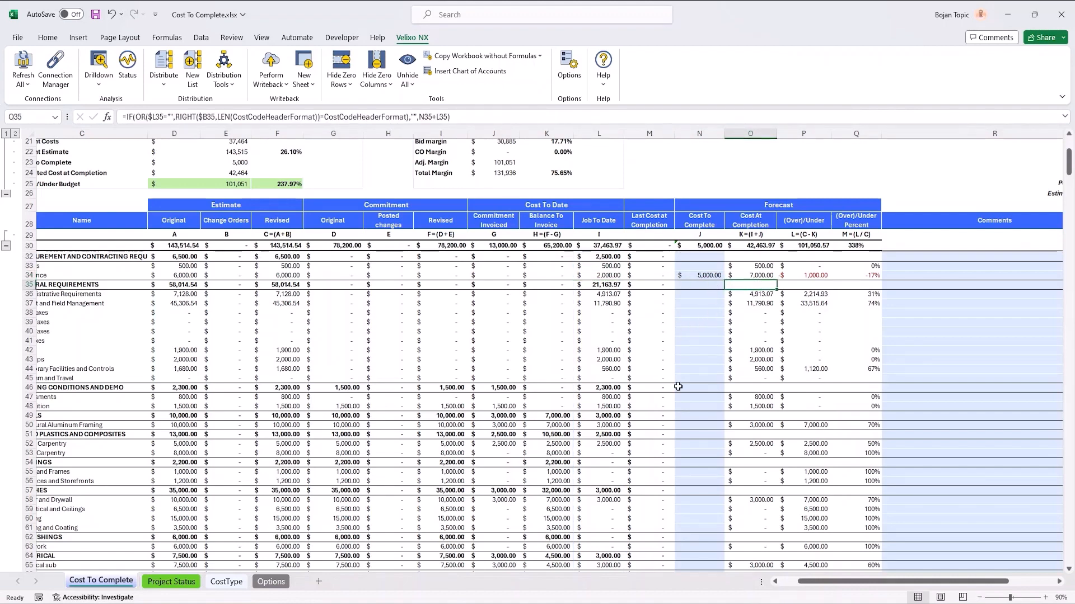
Step: Fill the Administrative Requirements line's Cost To Complete with revised estimate minus job-to-date cost, +F36-L36
left_click(697, 294)
type("2214.93")
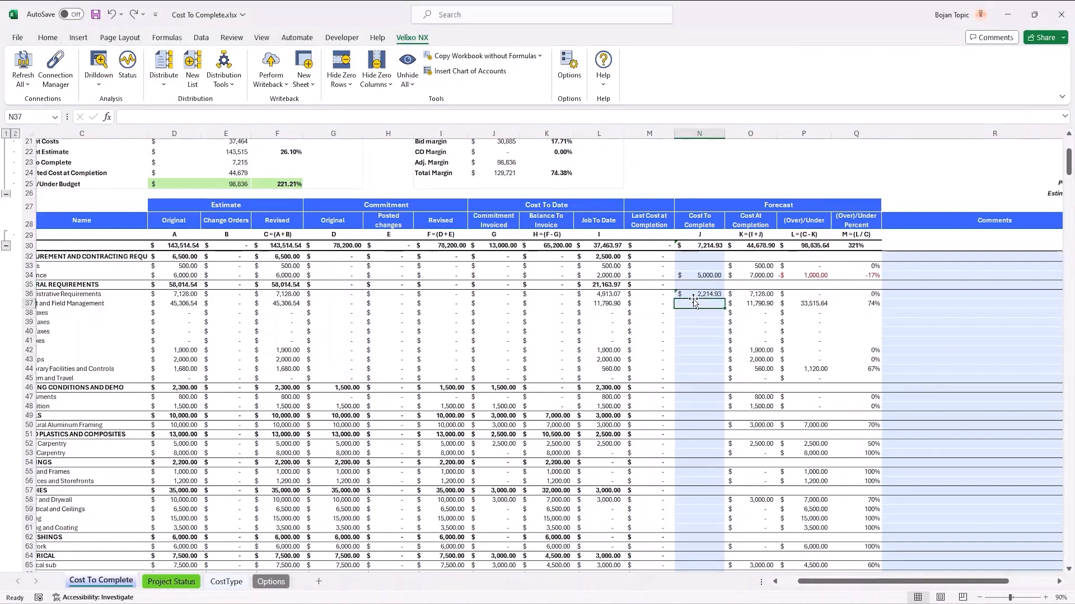
key("Return")
Step: Calculate the Project and Field Management line's Cost To Complete as revised estimate minus job-to-date cost, +F37-L37
type("+")
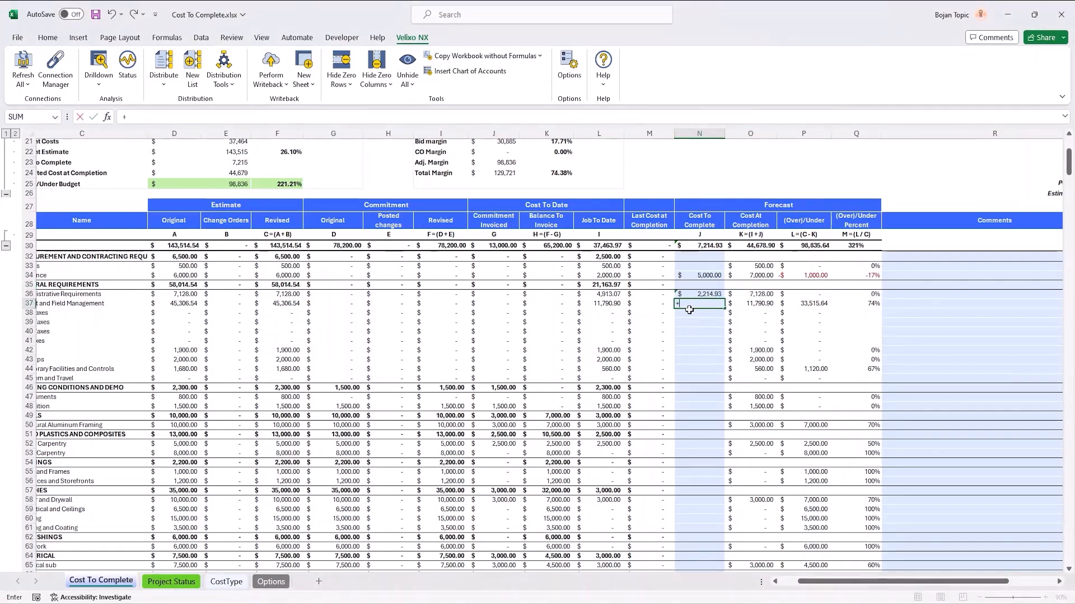
left_click(280, 303)
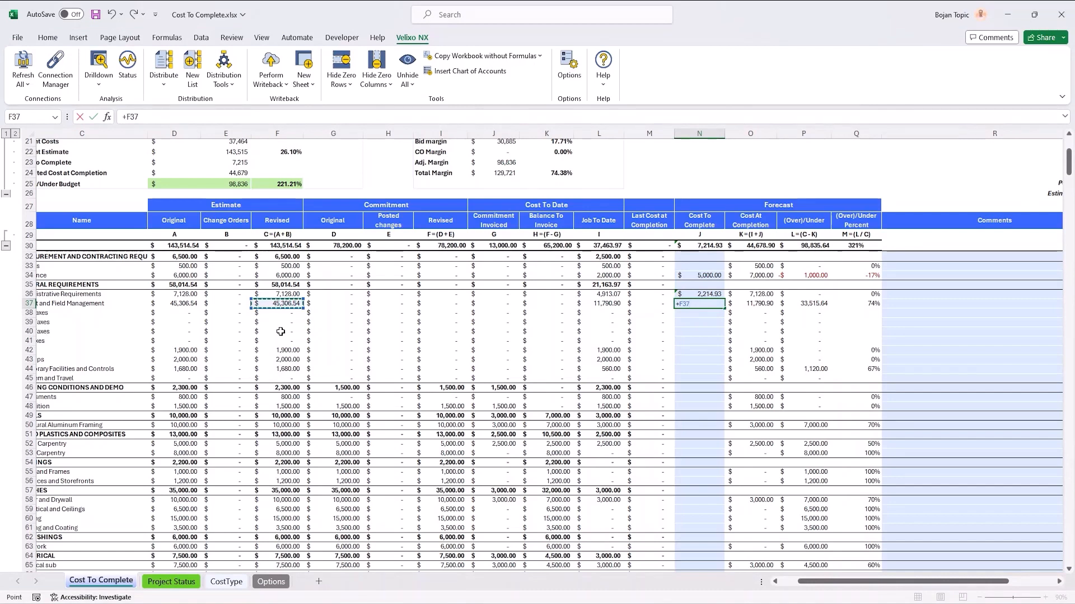
type("-")
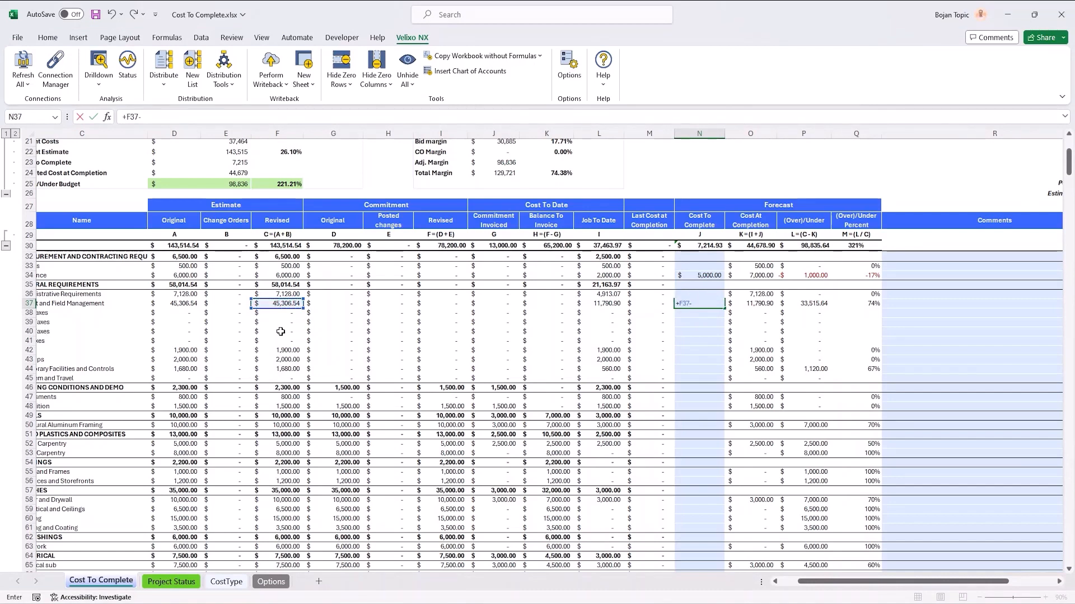
left_click(607, 303)
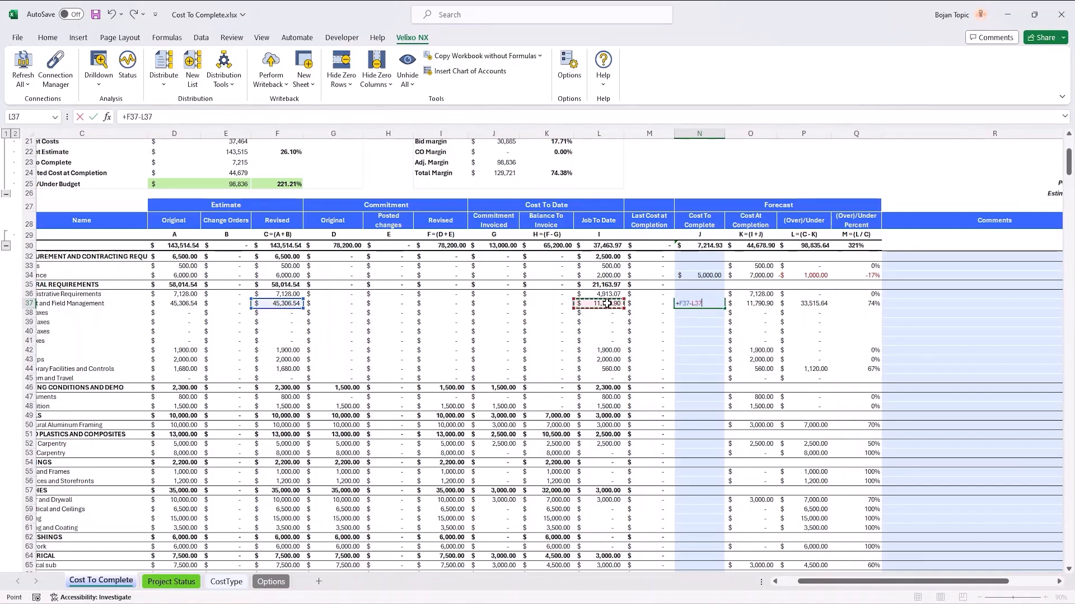
key("Return")
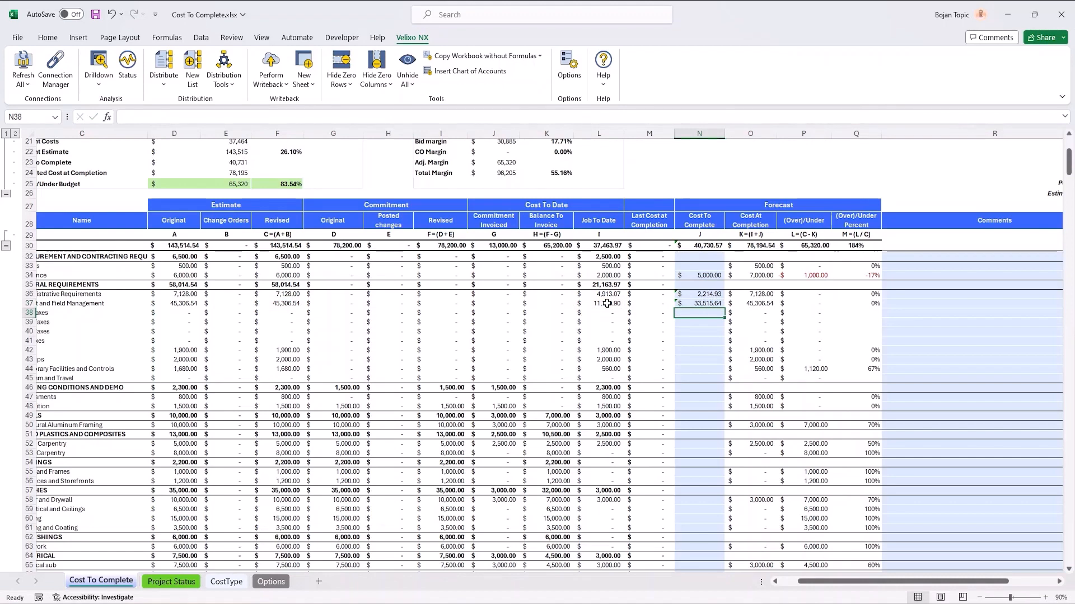
Step: Compare the Project and Field Management line's cost to complete and cost at completion with its revised estimate
left_click(692, 305)
left_click(748, 303)
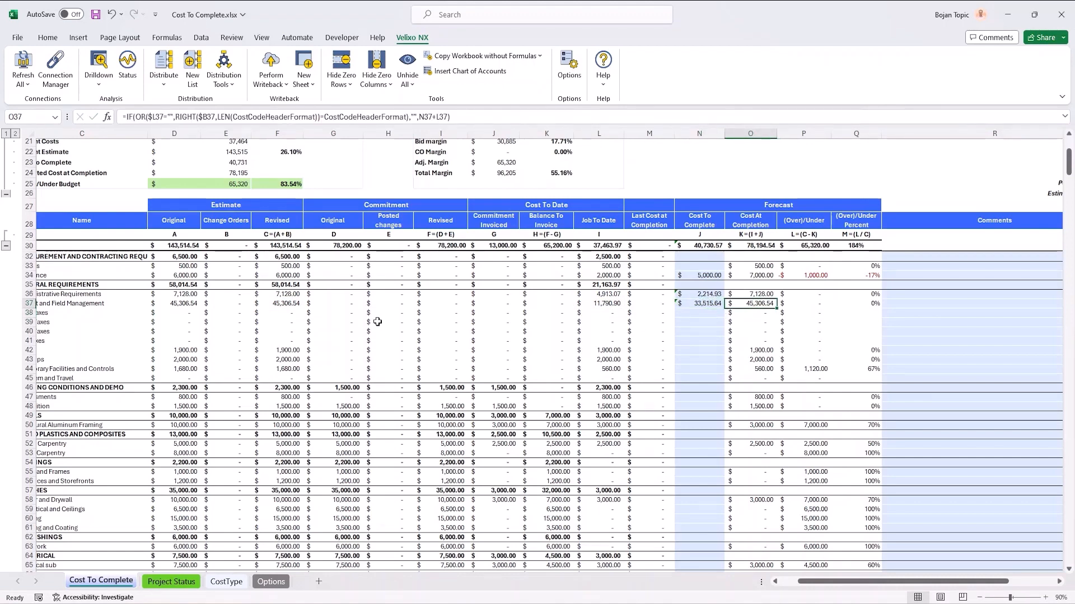
left_click(286, 304)
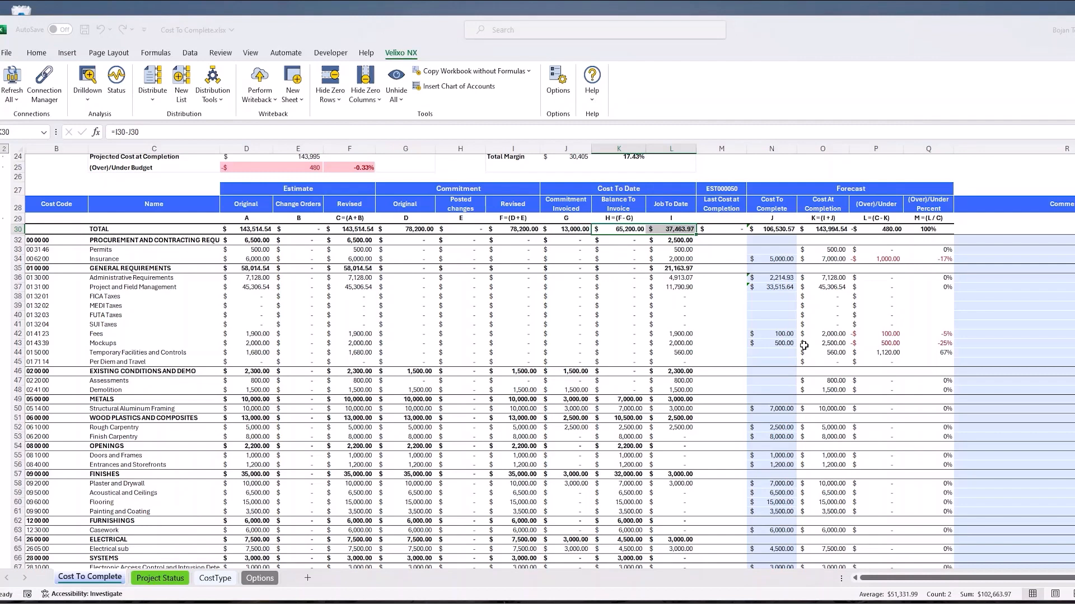
Step: Compare the TOTAL row's cost at completion with its revised estimate, balance to invoice and job-to-date cost
left_click(838, 229)
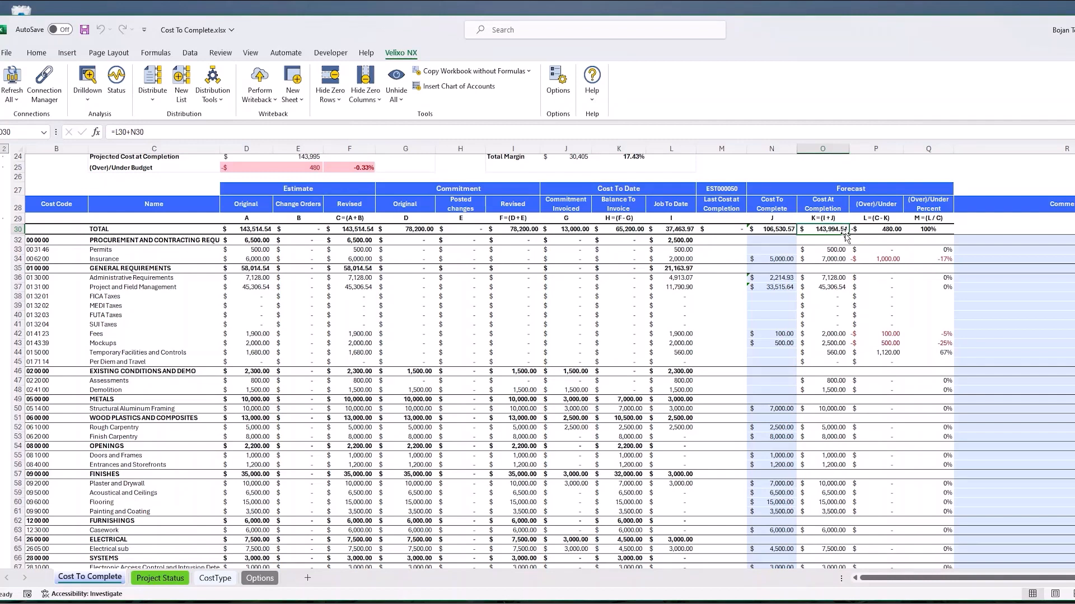
left_click(365, 230)
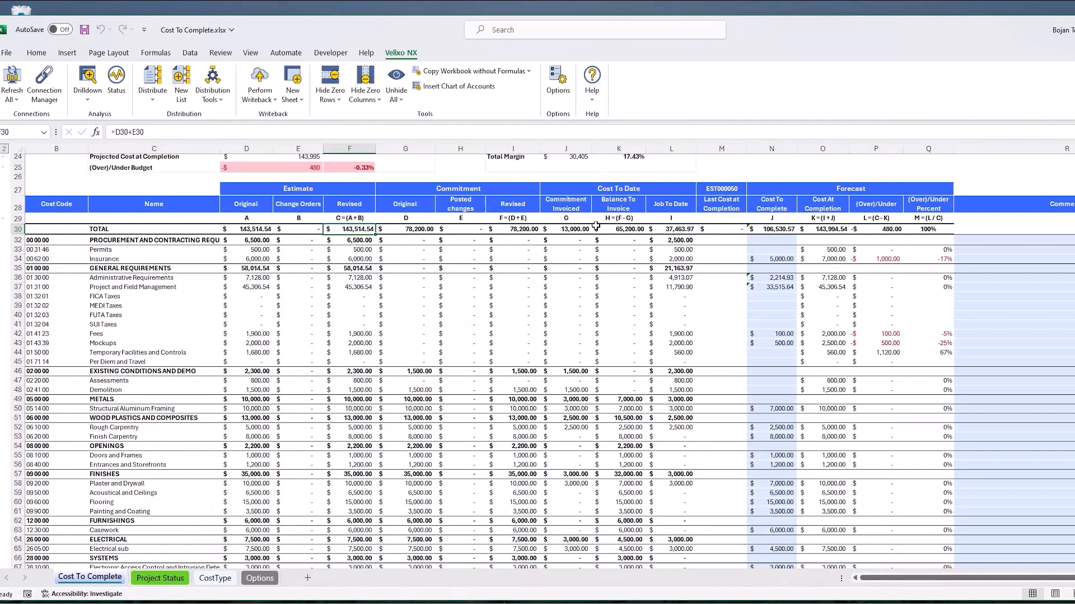
left_click_drag(625, 229, 670, 229)
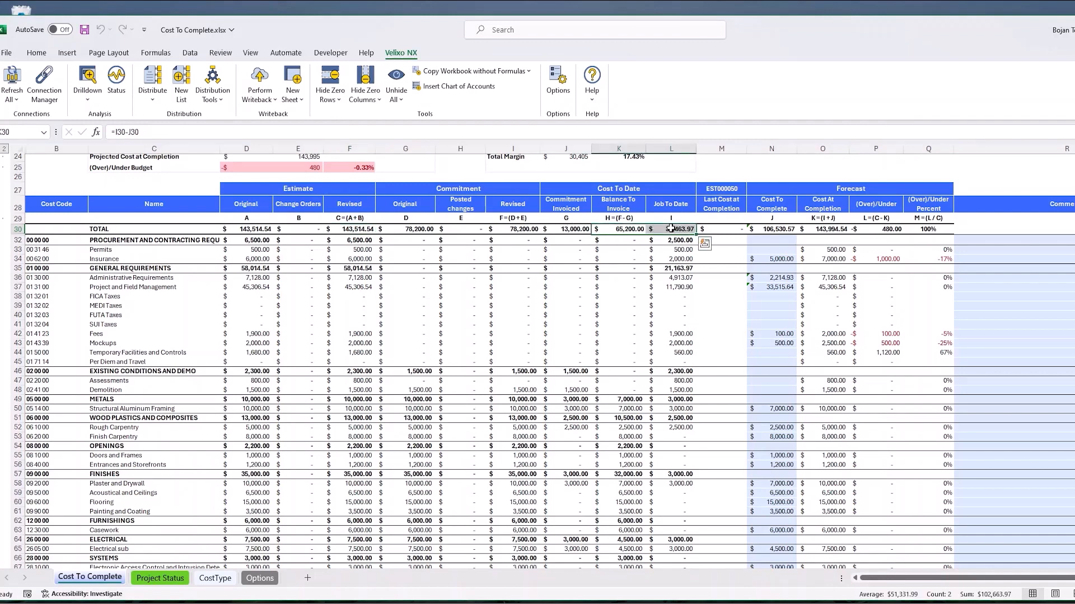
left_click(824, 229)
left_click(362, 229)
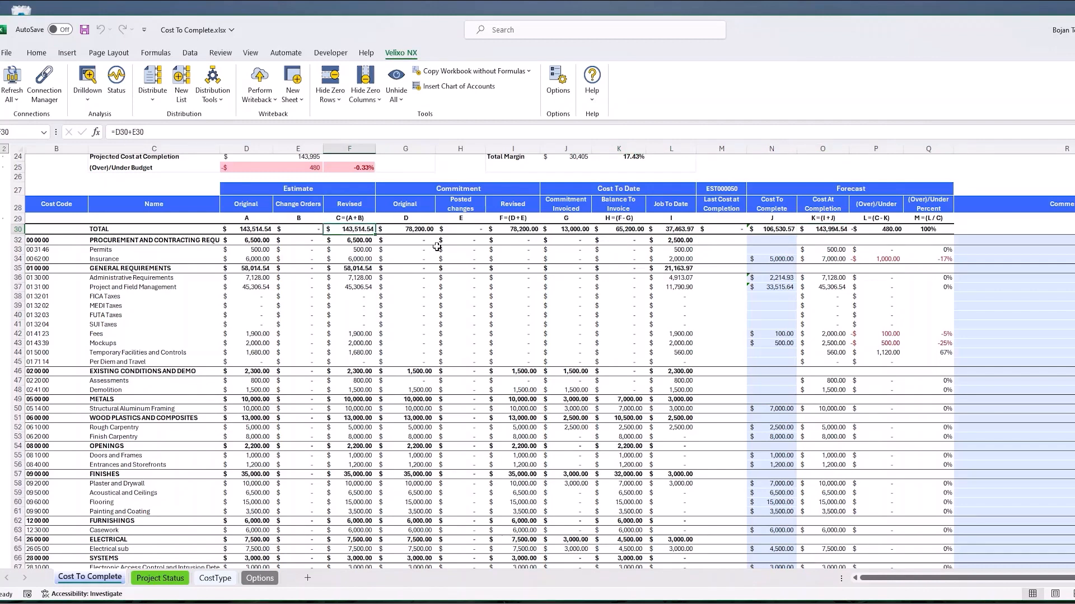
Step: Examine the header rows Procurement and Contracting Requirements and General Requirements and the Cost To Complete cell in row 32
left_click(743, 316)
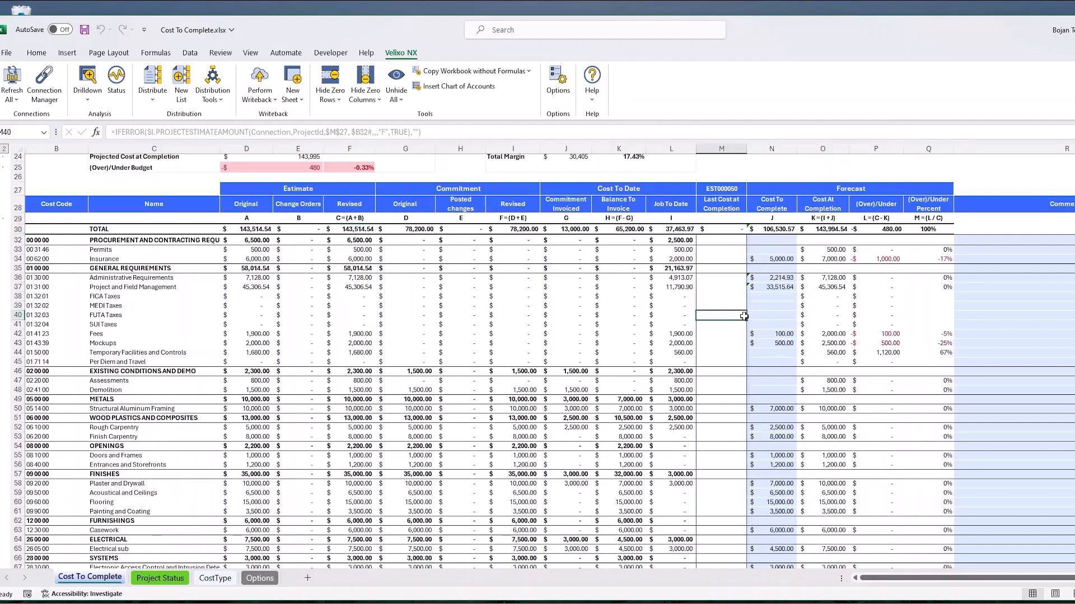
left_click(777, 240)
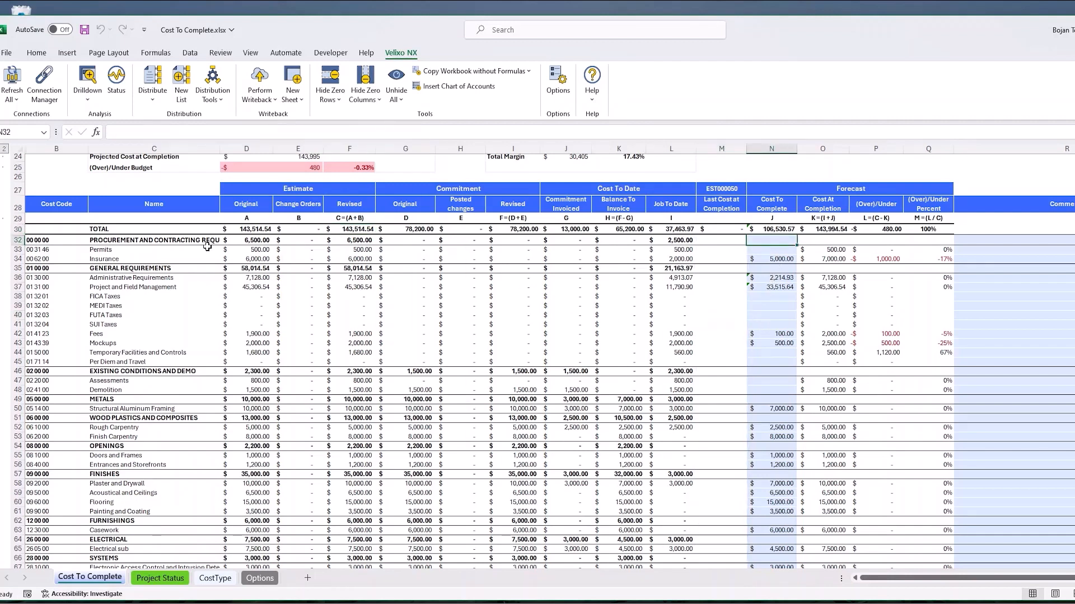
left_click(14, 240)
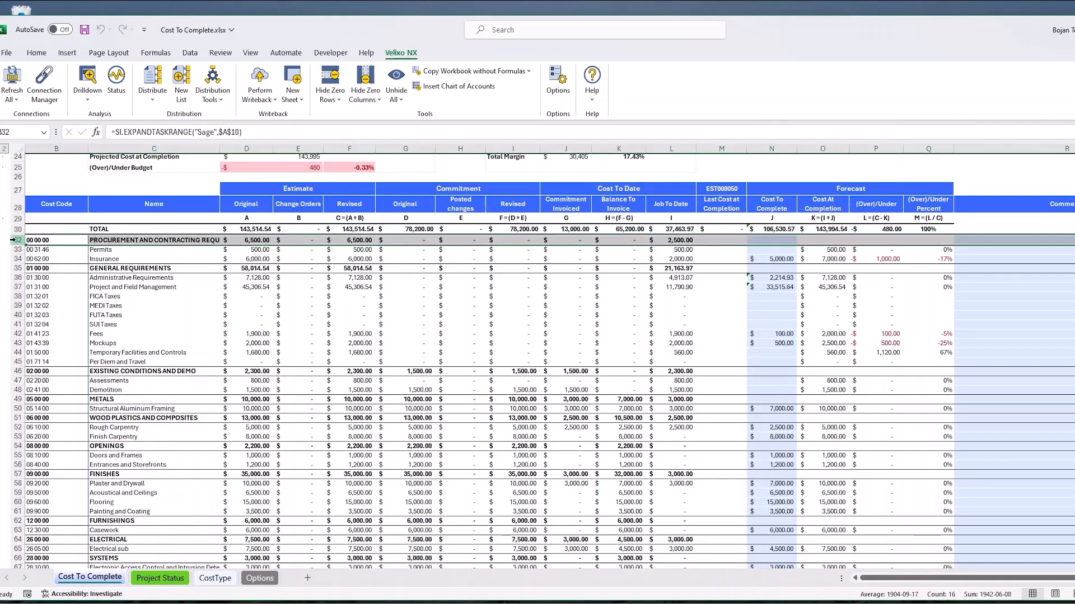
left_click(16, 269)
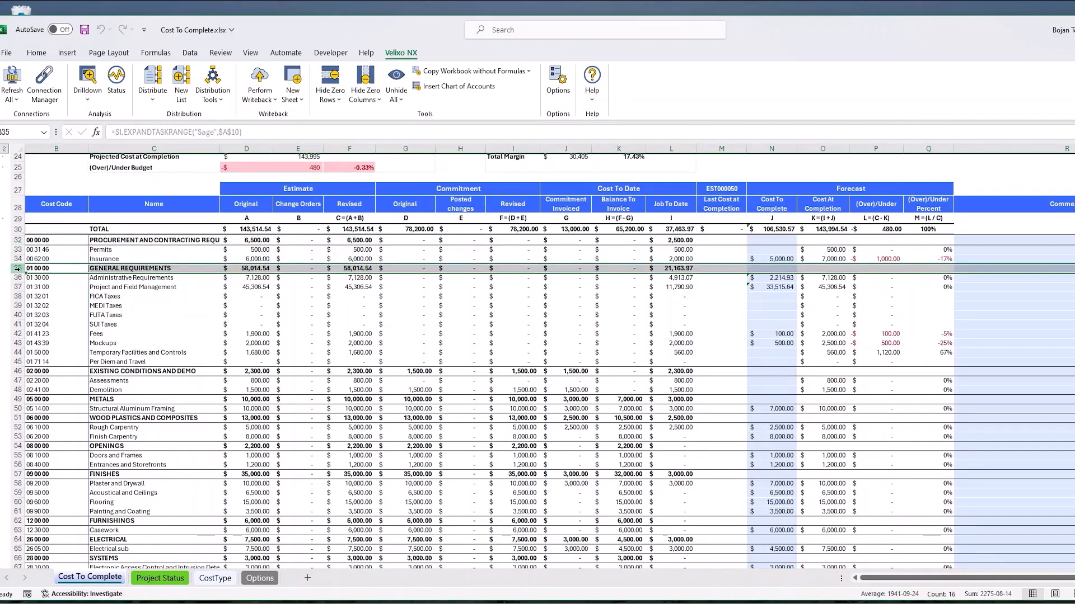
Step: Inspect the Cost To Complete cells of the Permits, Insurance, Administrative Requirements and Project and Field Management lines under their headers
left_click(774, 277)
left_click(775, 287)
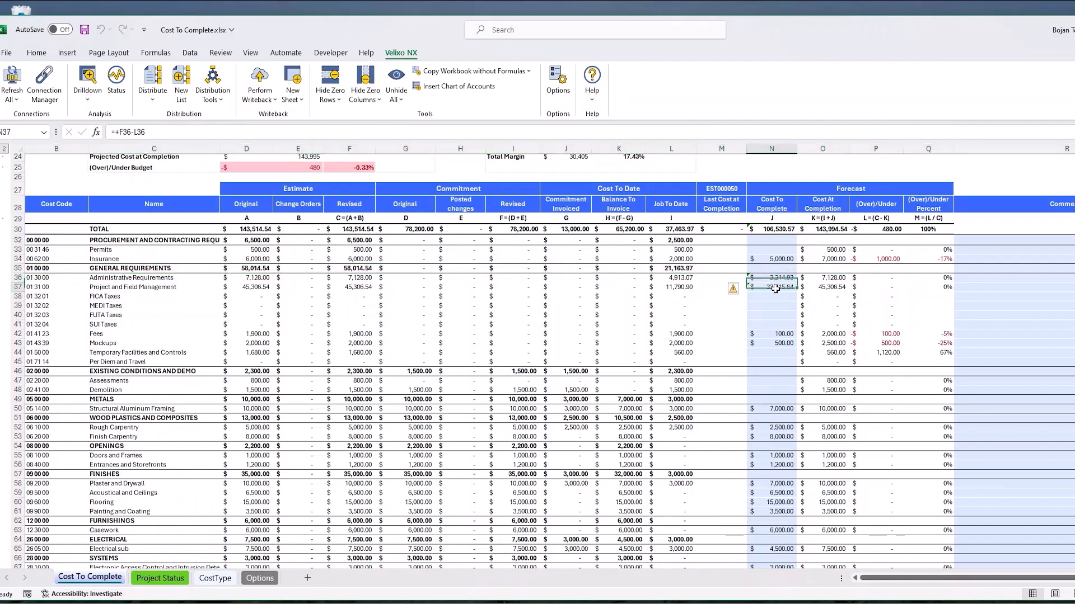
left_click(775, 270)
left_click(770, 241)
left_click(770, 249)
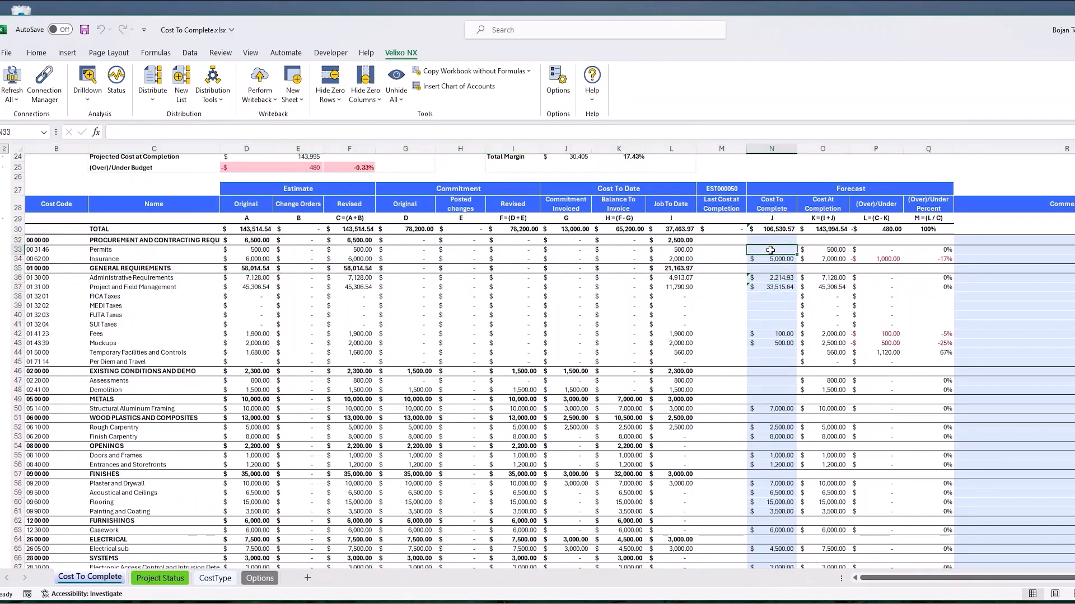
left_click(777, 261)
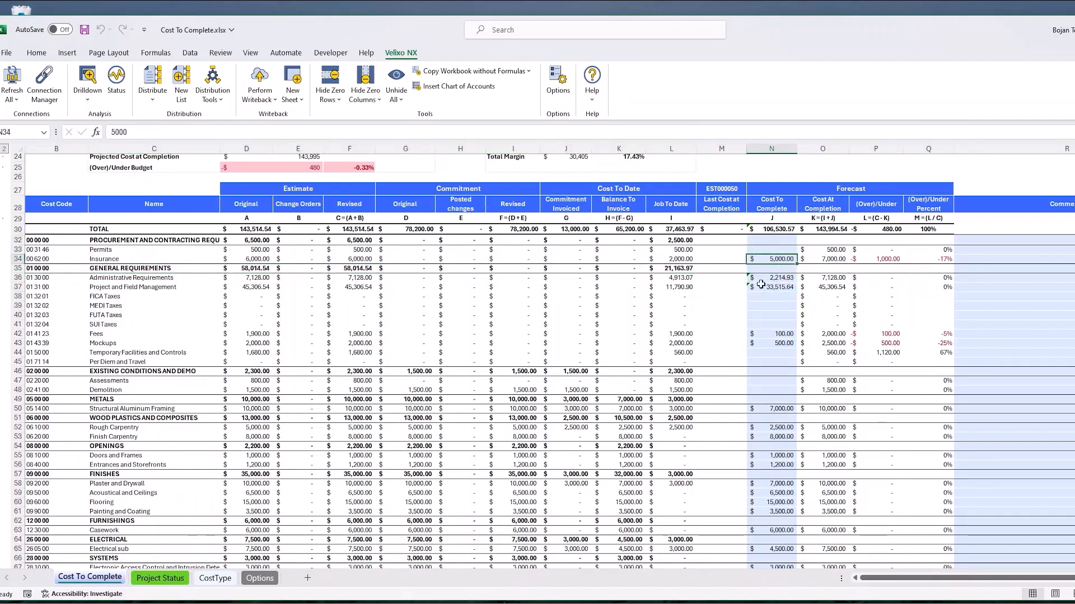
left_click_drag(12, 279, 12, 311)
left_click(670, 315)
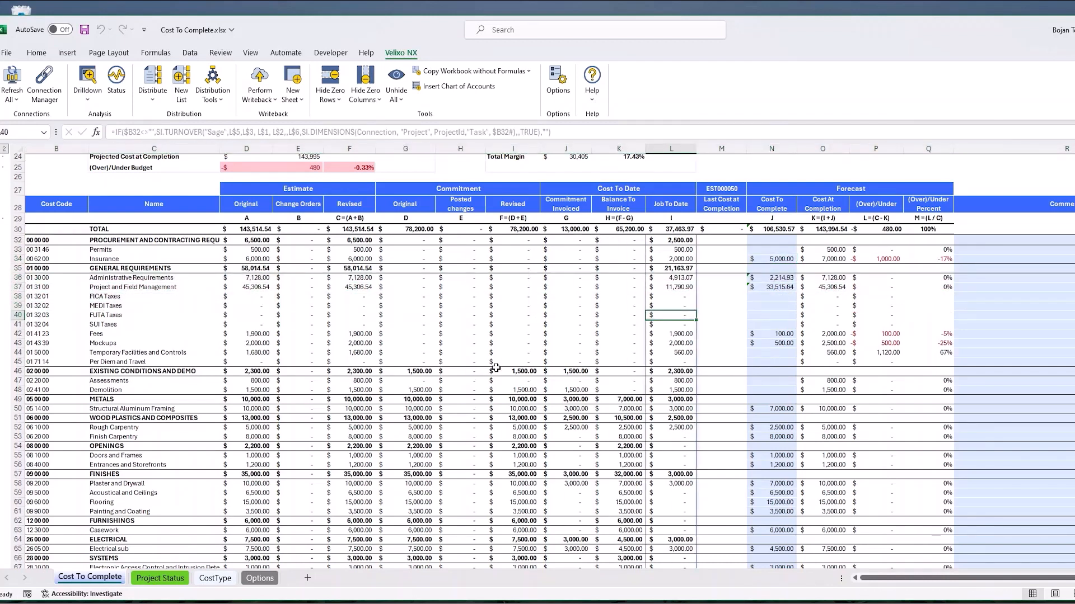
Step: Check the default cost type on the Options sheet and return to the Cost To Complete sheet
left_click(260, 579)
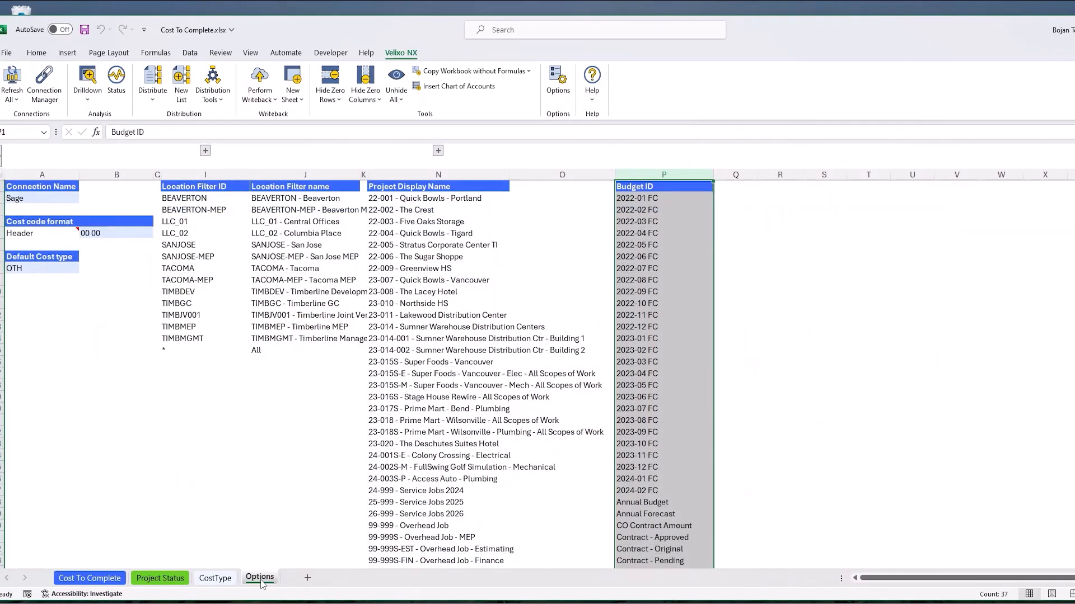
left_click(34, 269)
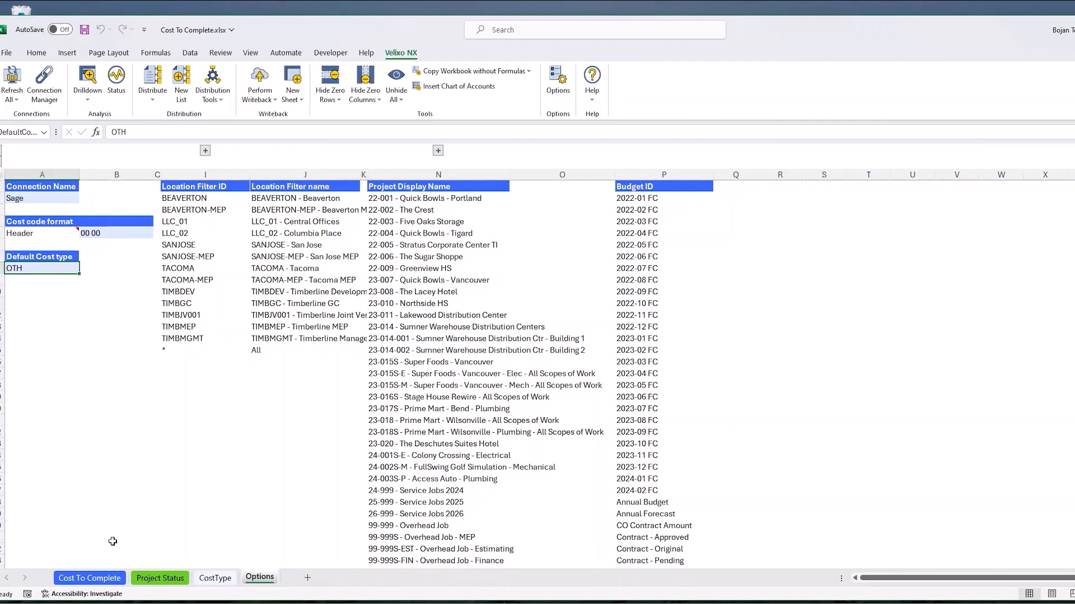
left_click(102, 583)
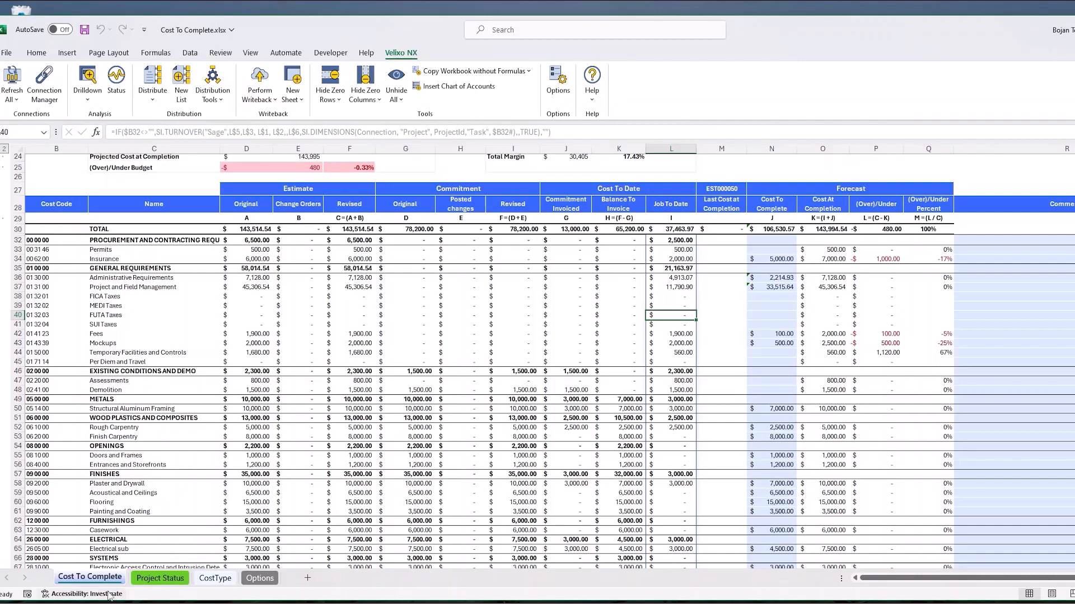
left_click(260, 578)
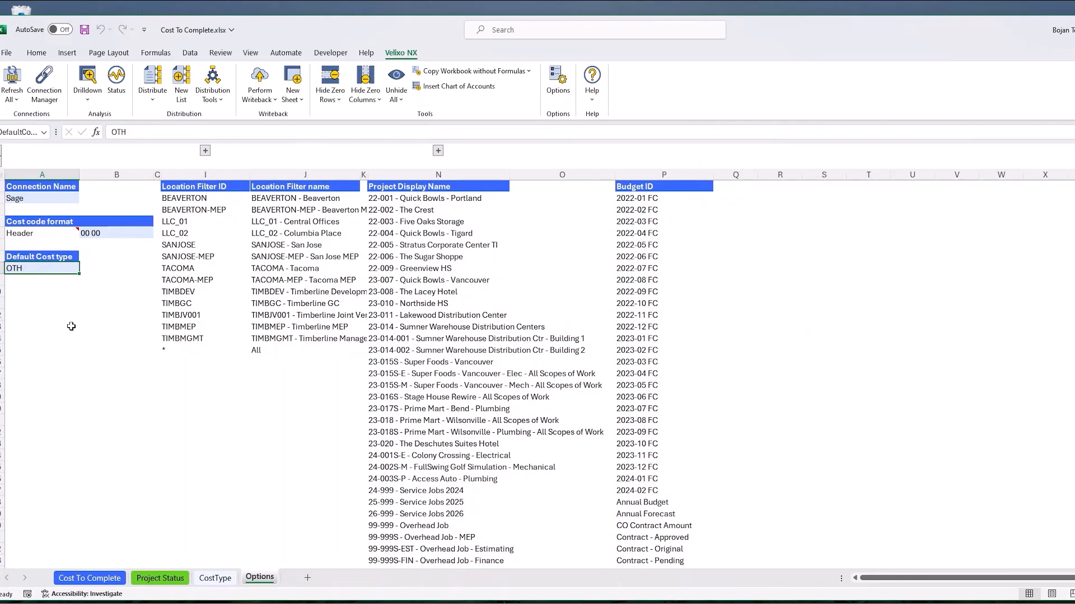
left_click(80, 582)
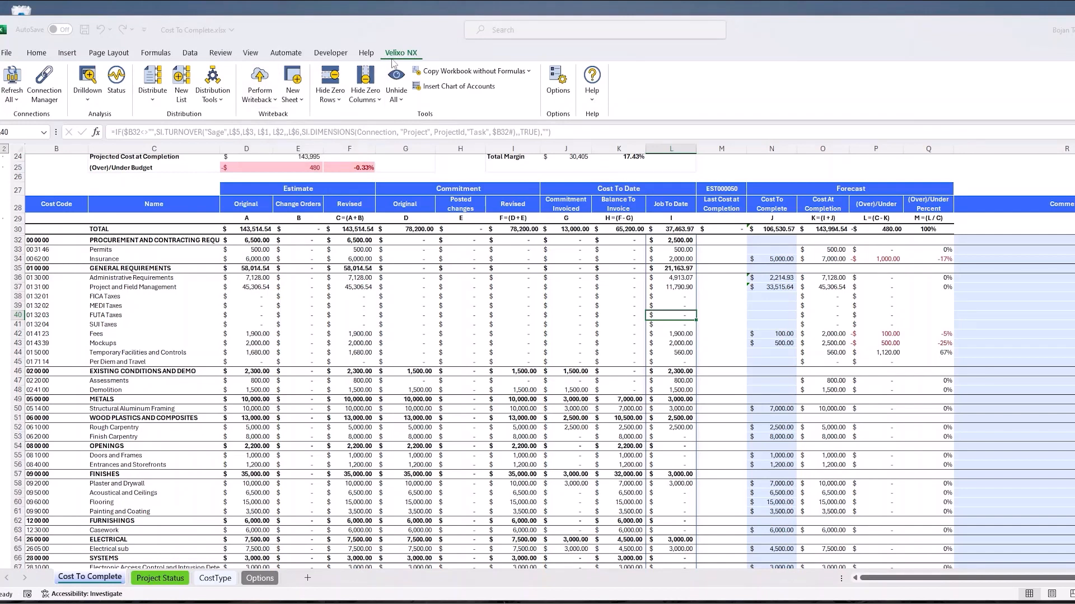
Step: Perform the Velixo writeback for the current worksheet and bring the Project Estimate Writeback status column into view
left_click(273, 101)
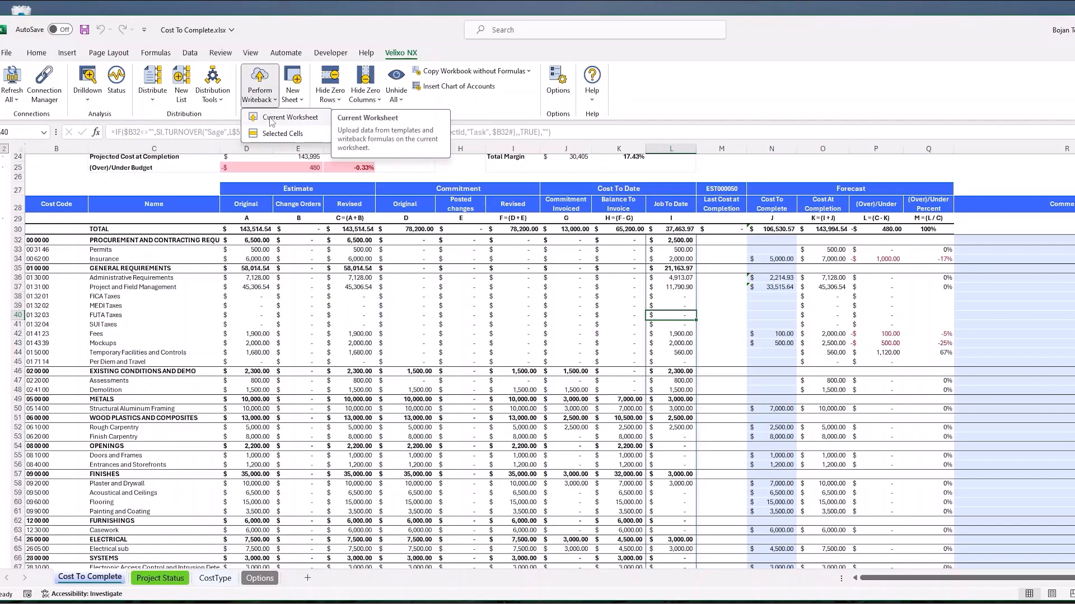
left_click(272, 119)
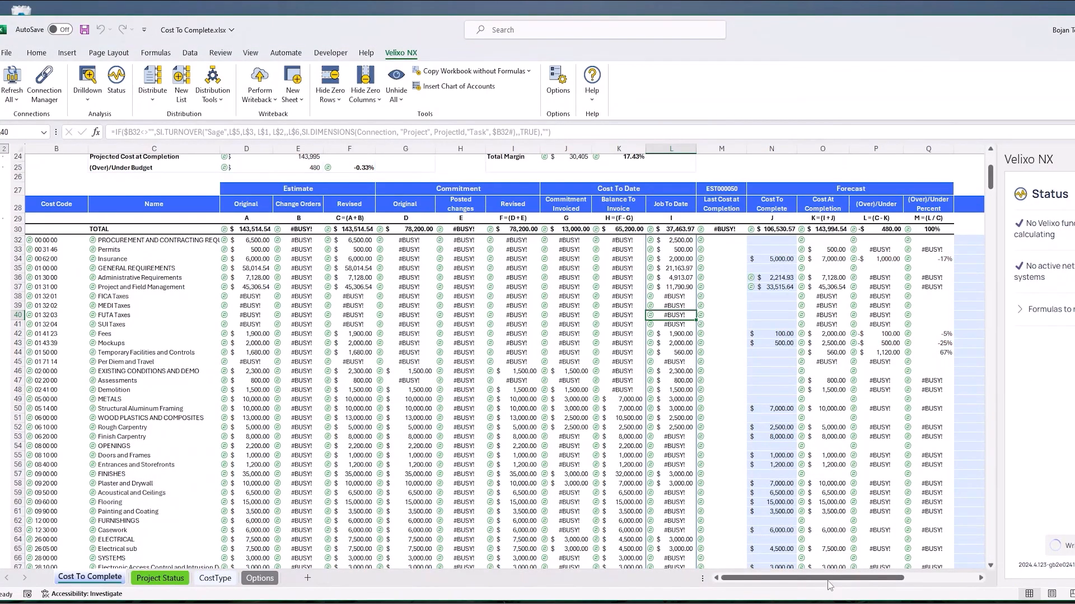
left_click_drag(830, 580, 889, 580)
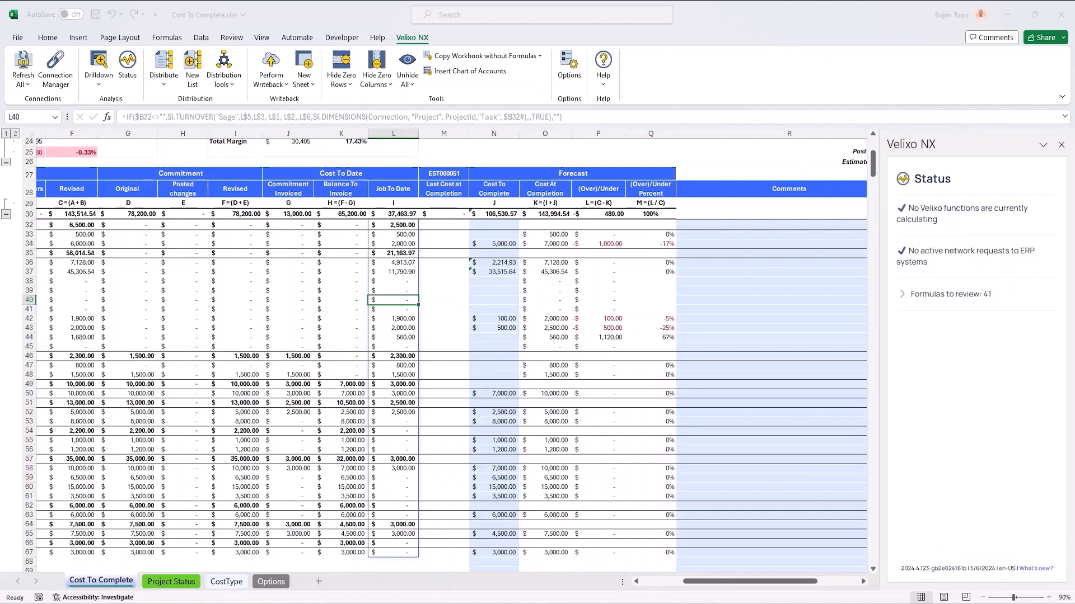
Step: Switch to Sage Intacct, change the entity to TIMBGC--Timberline GC and open its project estimates list
key("alt+Tab")
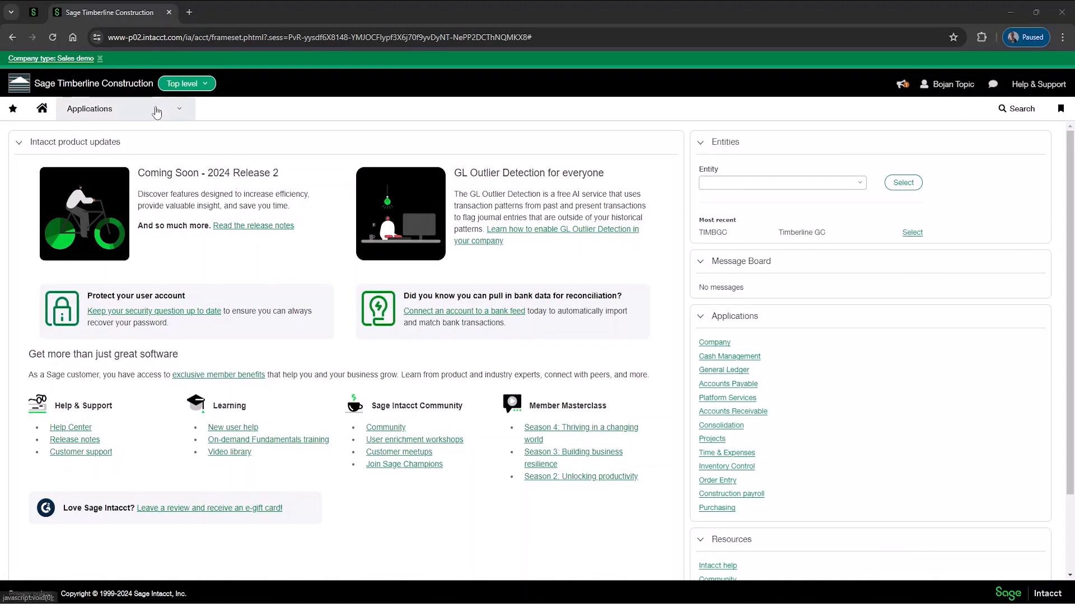
left_click(185, 84)
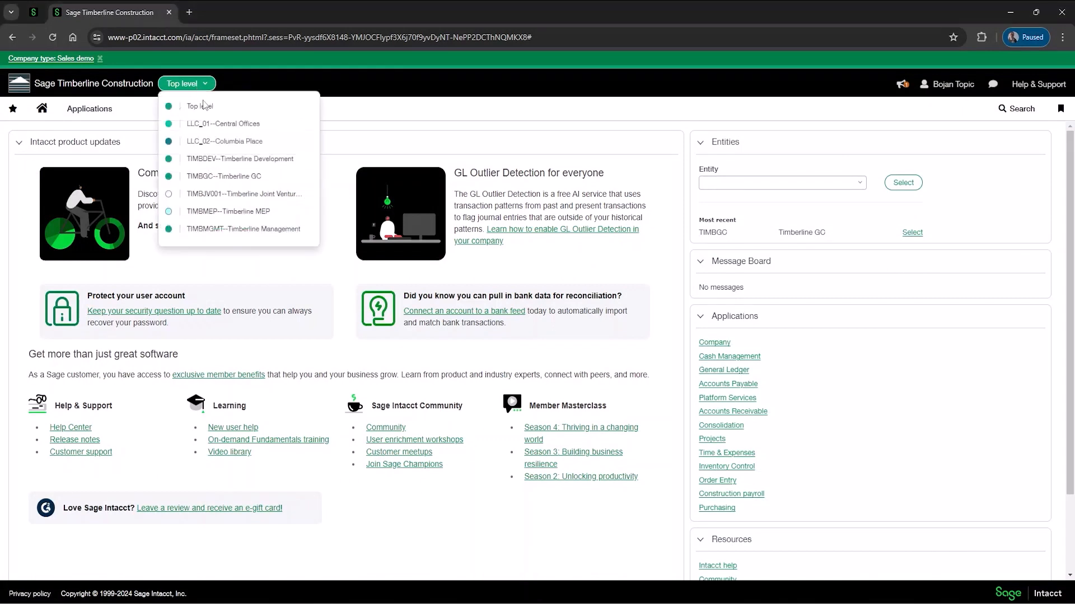
left_click(222, 177)
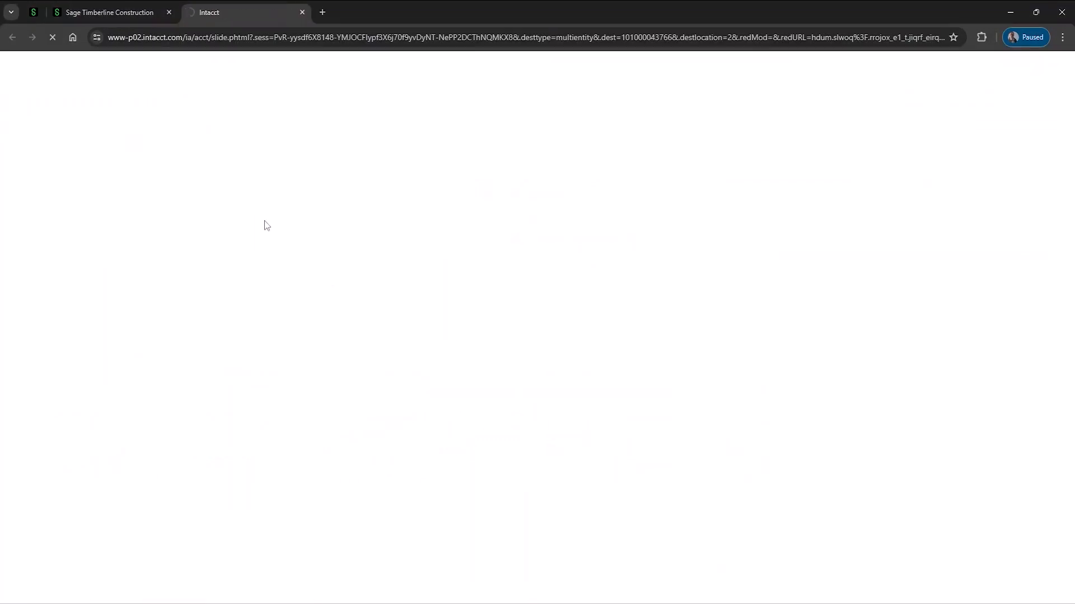
left_click(112, 108)
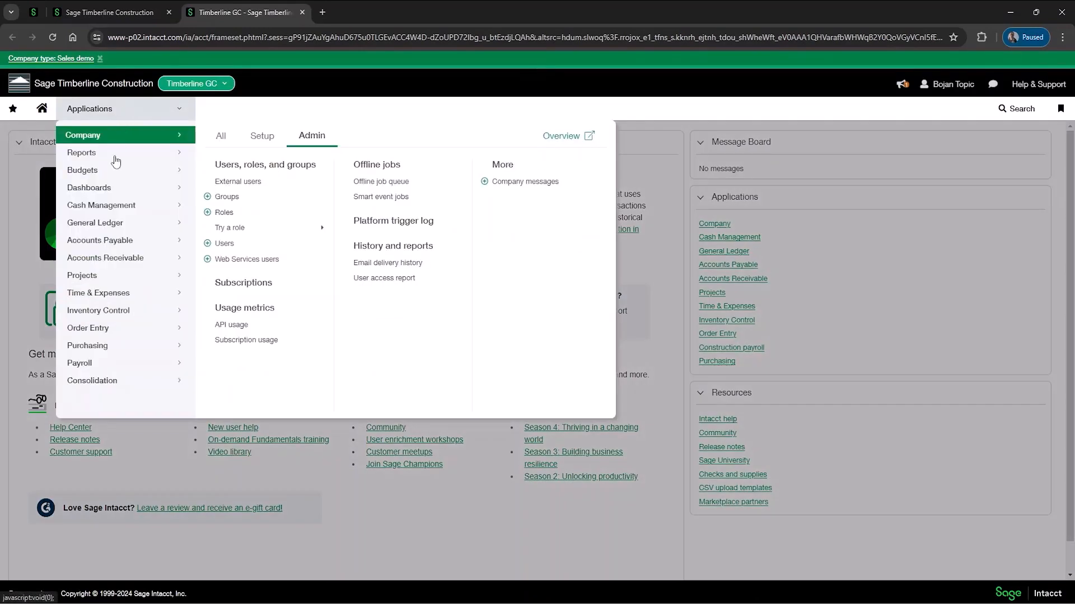
left_click(92, 280)
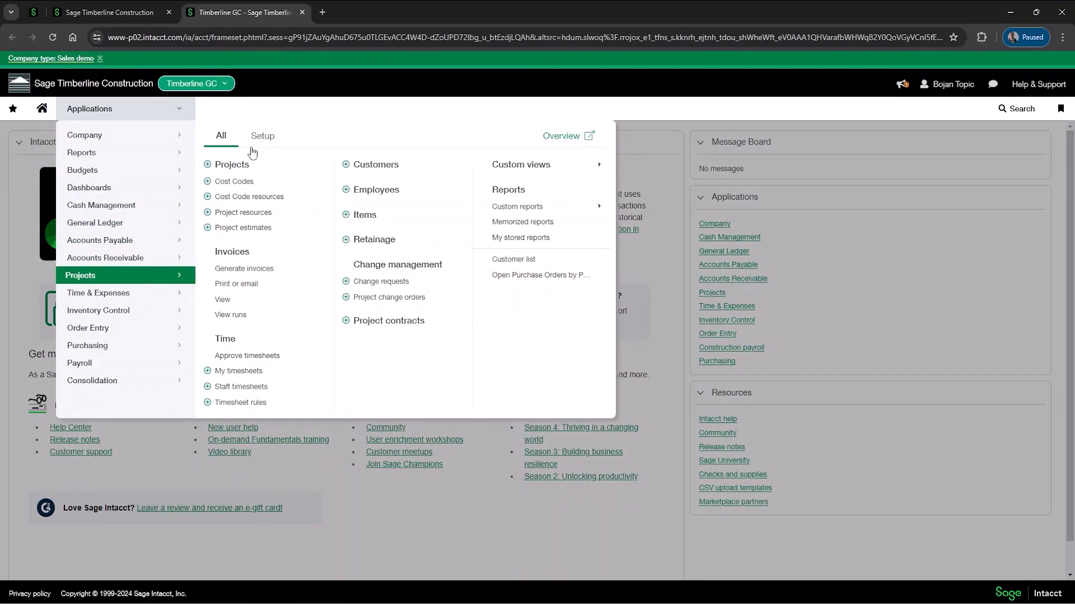
left_click(250, 233)
Step: Filter the project estimates by project ID 22-005 and compare the forecast total with the workbook's TOTAL cost at completion
left_click(232, 226)
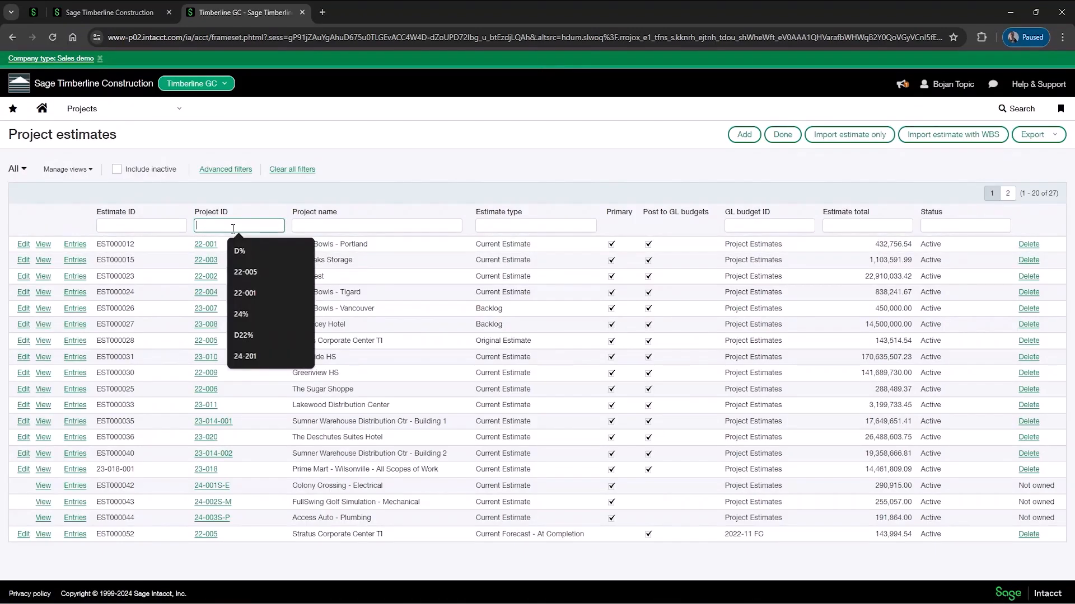
type("22-")
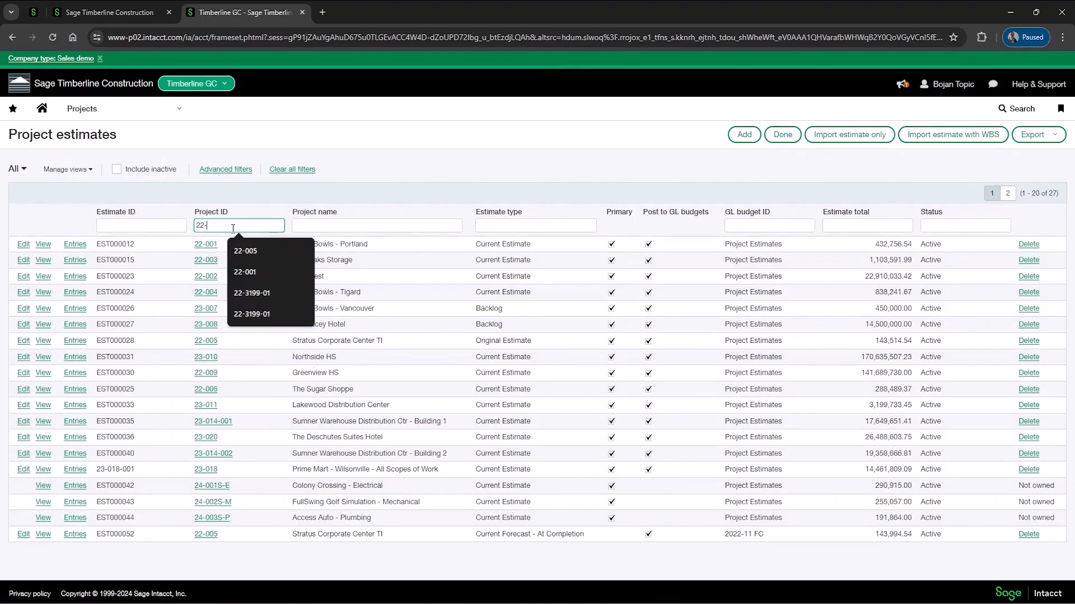
type("005")
key("Return")
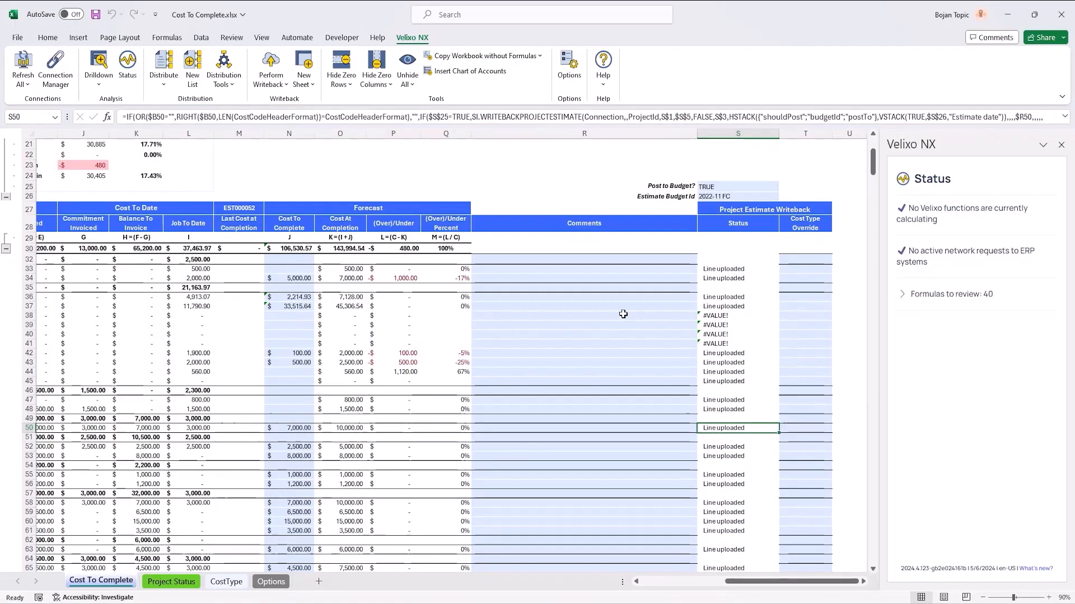
left_click(314, 249)
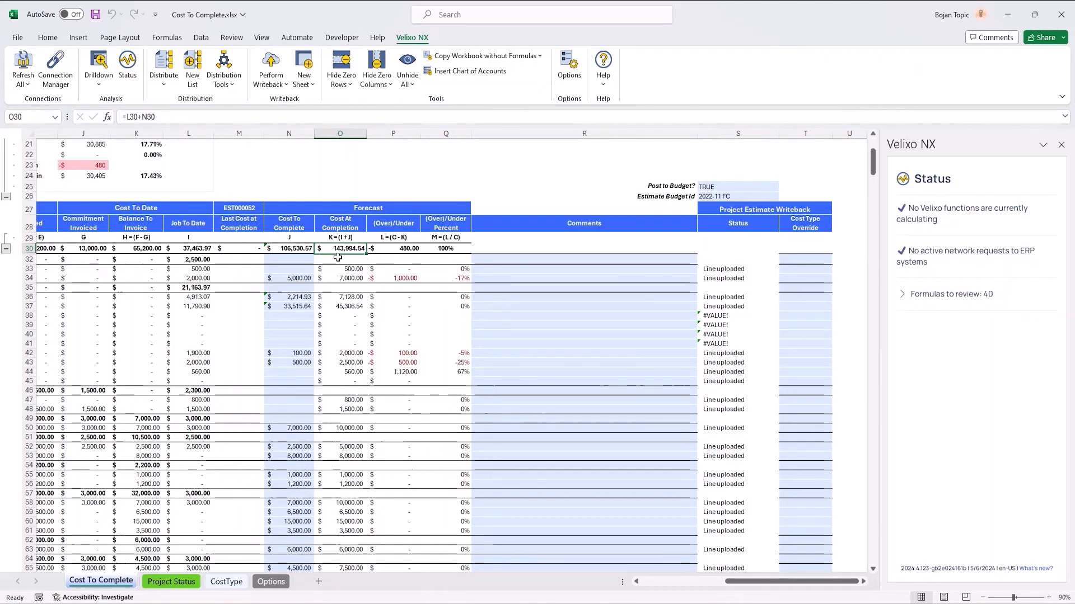
left_click(1005, 16)
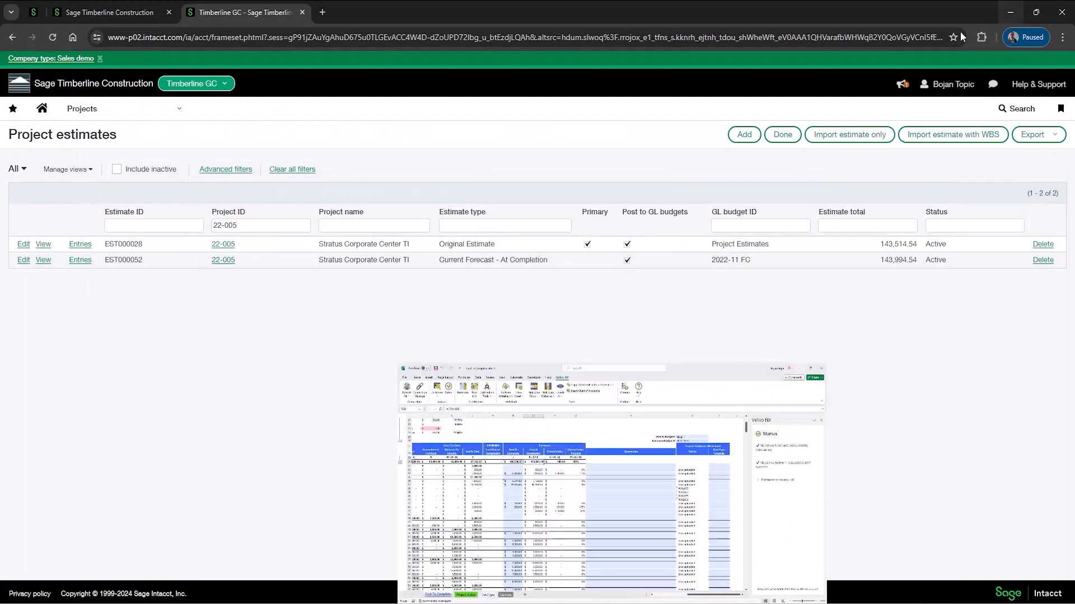
Step: Open project 22-005's Current Forecast - At Completion estimate, sort its entries by cost code and review the amounts down to the total
left_click(24, 261)
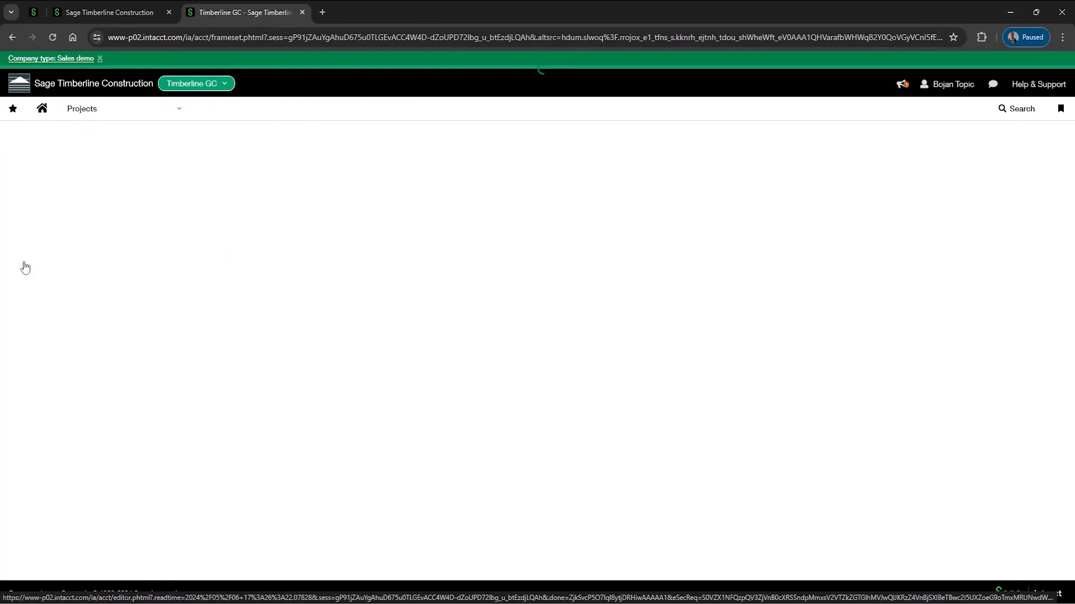
scroll(261, 290, "down", 2)
scroll(260, 289, "down", 2)
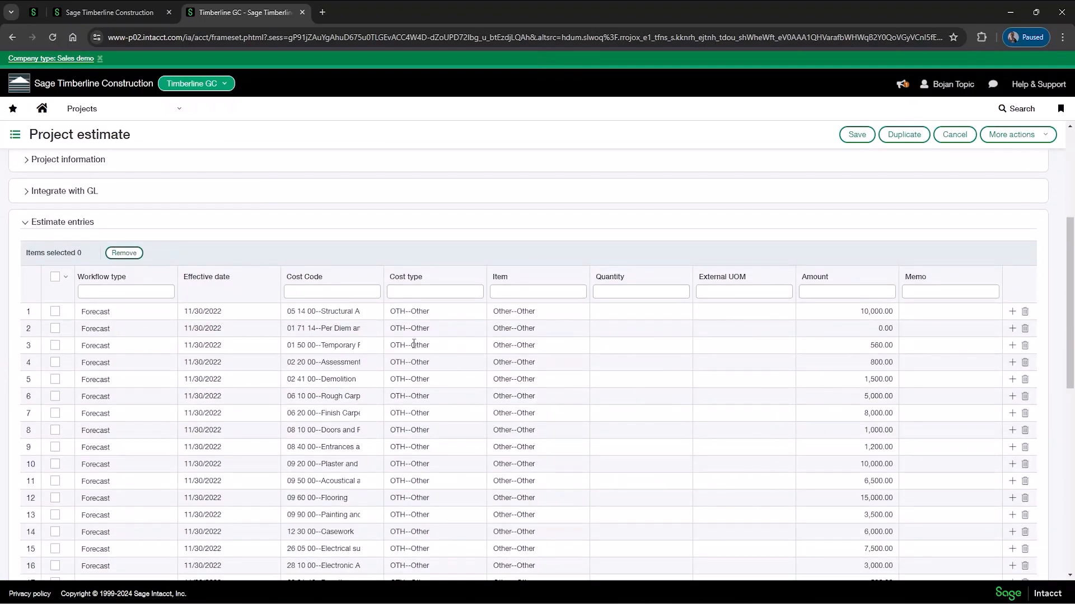
scroll(414, 344, "down", 3)
scroll(414, 345, "up", 3)
left_click(298, 280)
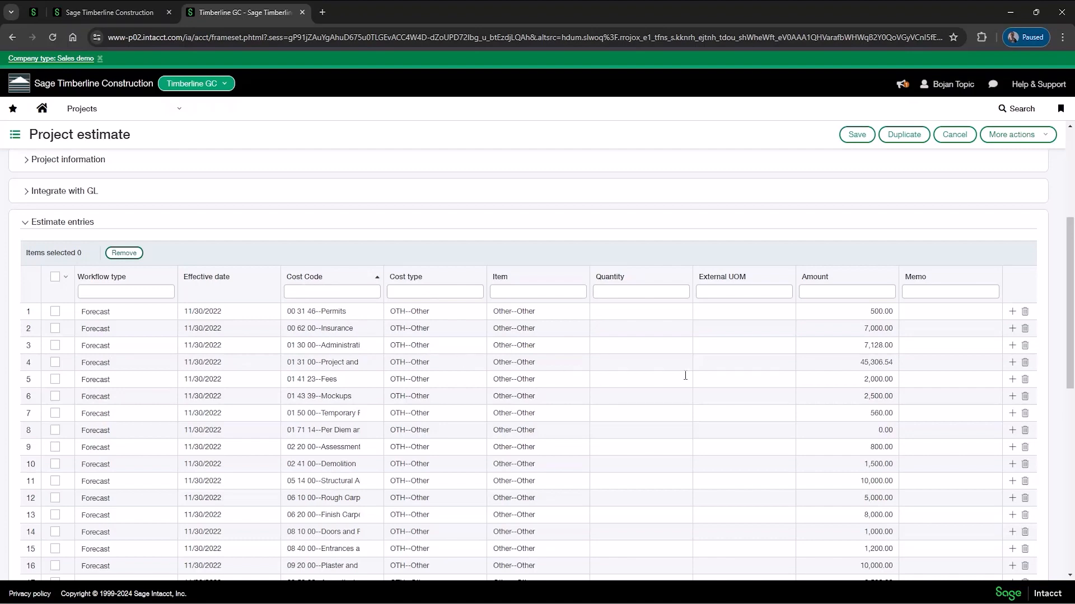
scroll(839, 372, "down", 4)
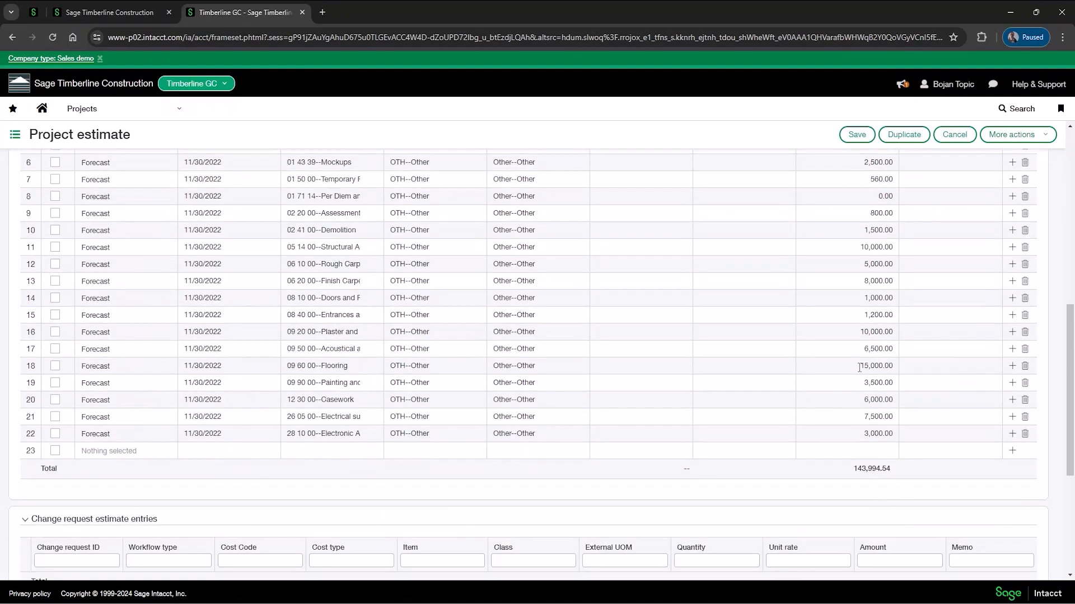
scroll(859, 364, "up", 6)
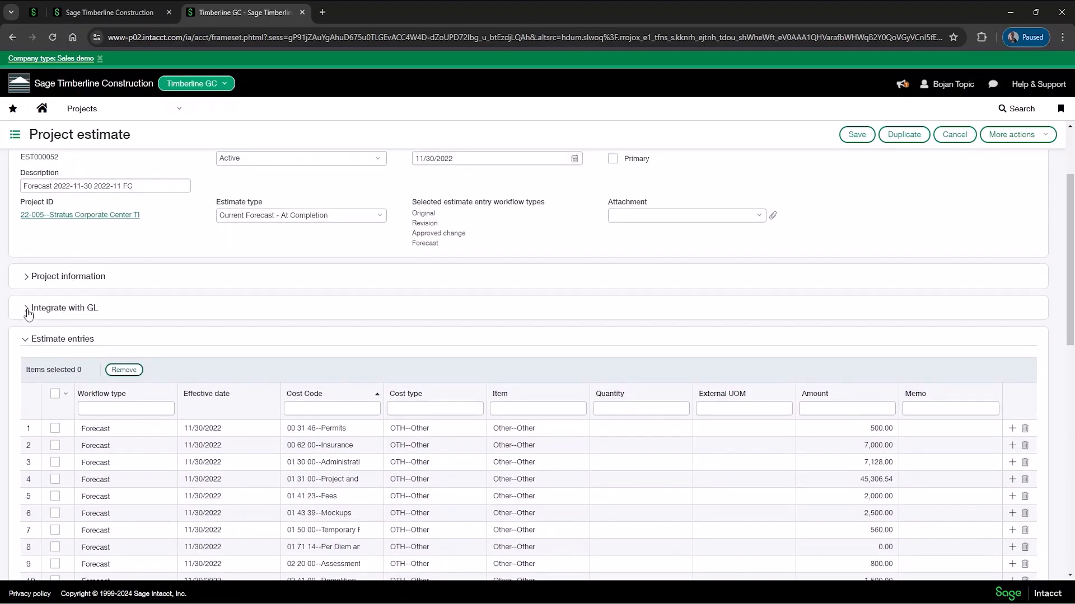
Step: Expand the estimate's Integrate with GL section and compare its settings with Post to Budget and Estimate Budget Id in the Excel workbook
left_click(28, 314)
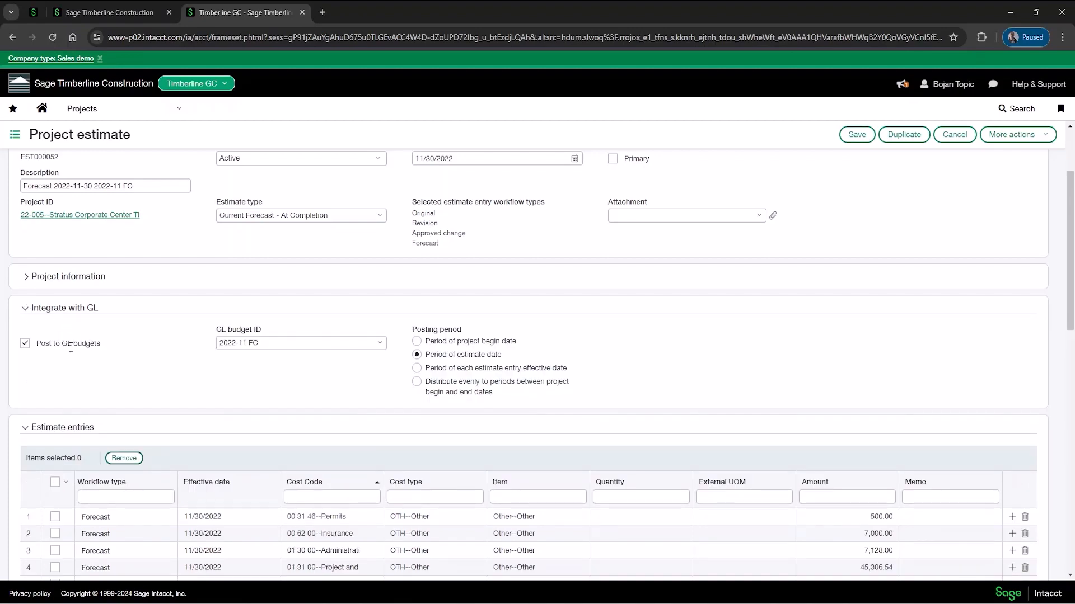
key("alt+Tab")
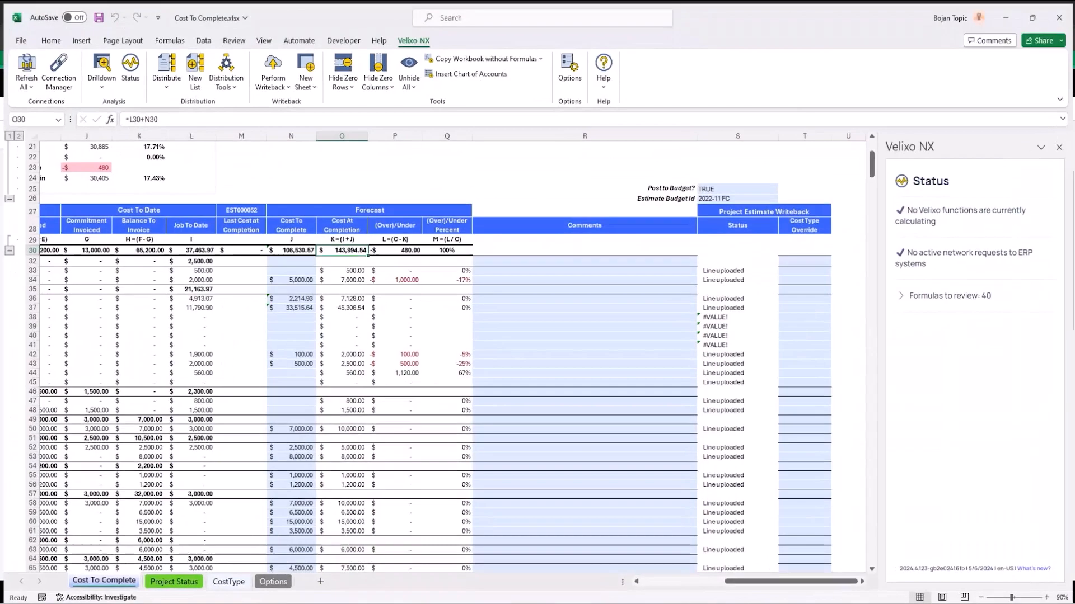
left_click(718, 188)
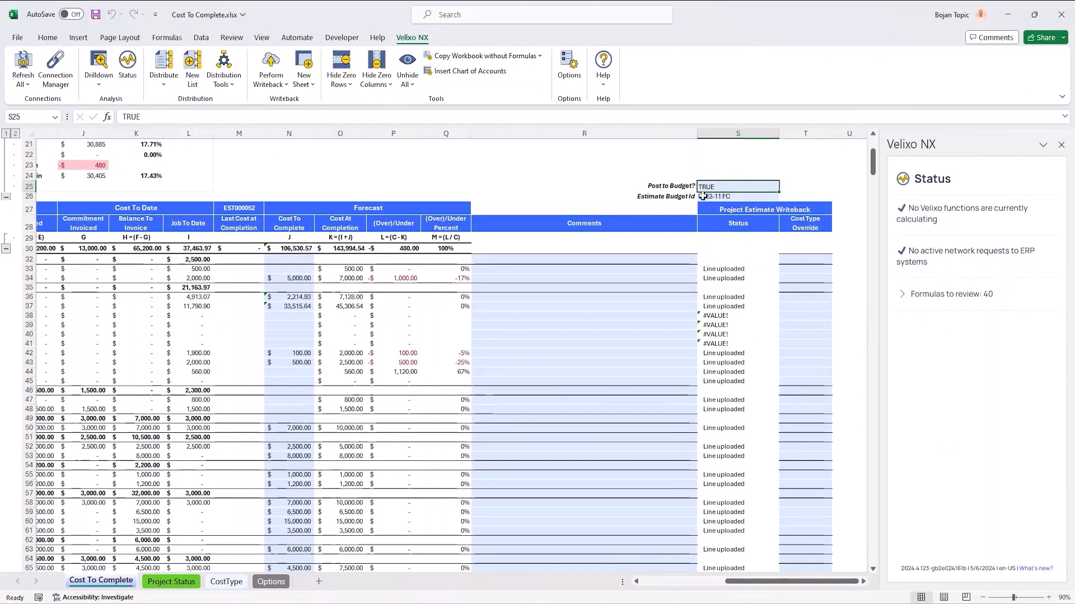
left_click(719, 196)
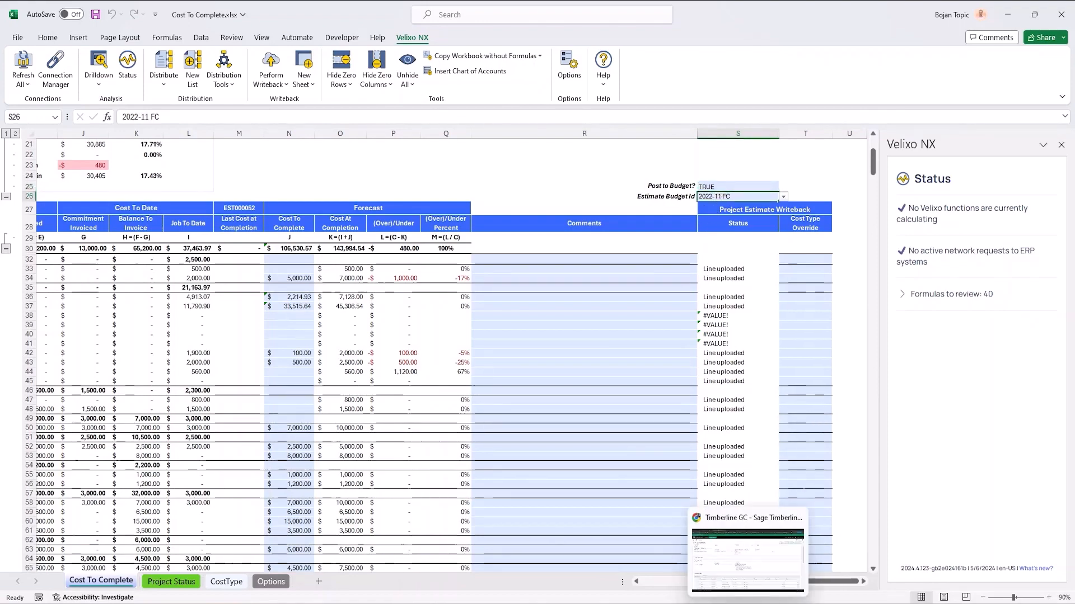
Step: Return to the project estimate in Sage Intacct and review its GL budget ID, posting period and estimate entries
left_click(750, 602)
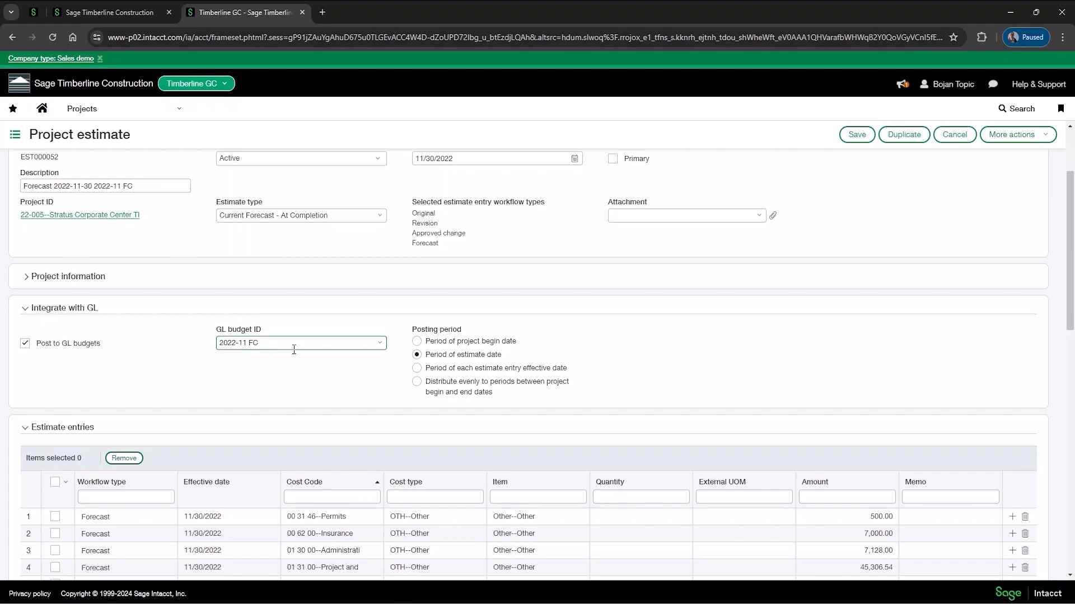
scroll(313, 347, "down", 4)
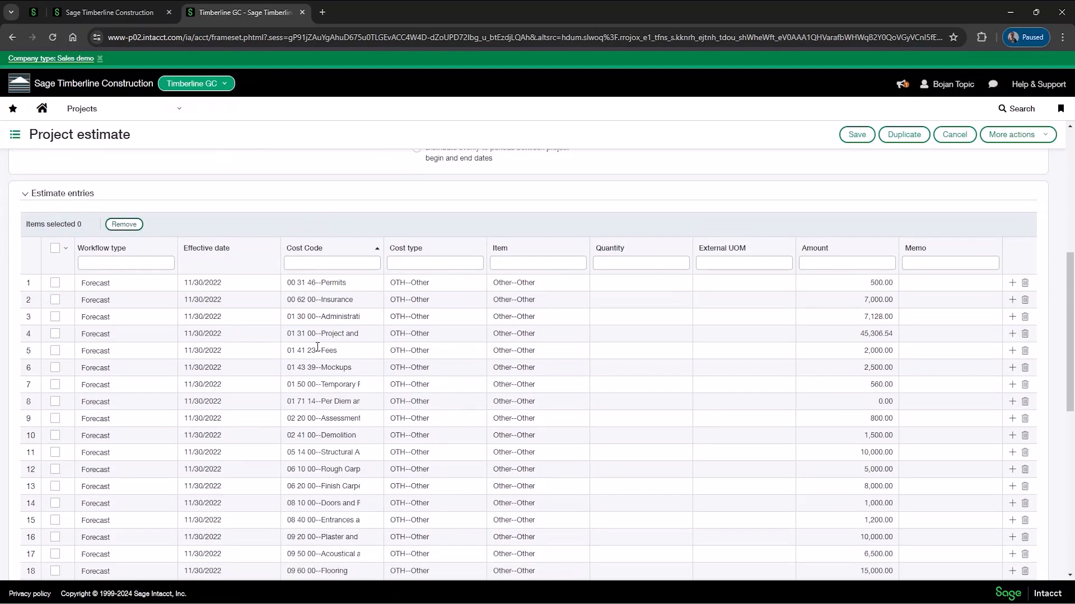
scroll(317, 347, "down", 3)
scroll(318, 347, "up", 3)
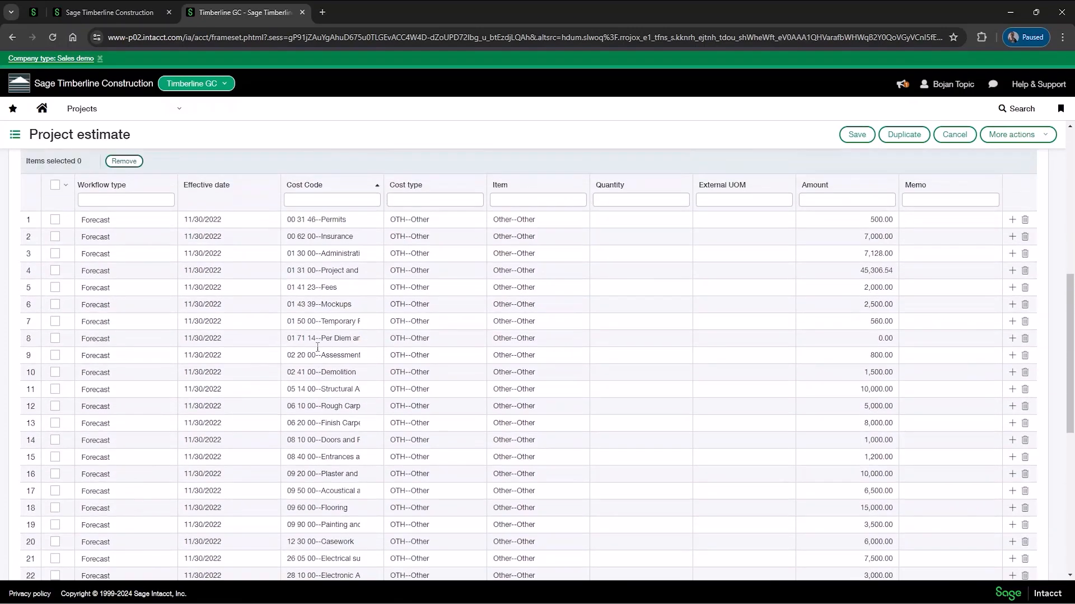
scroll(318, 347, "up", 3)
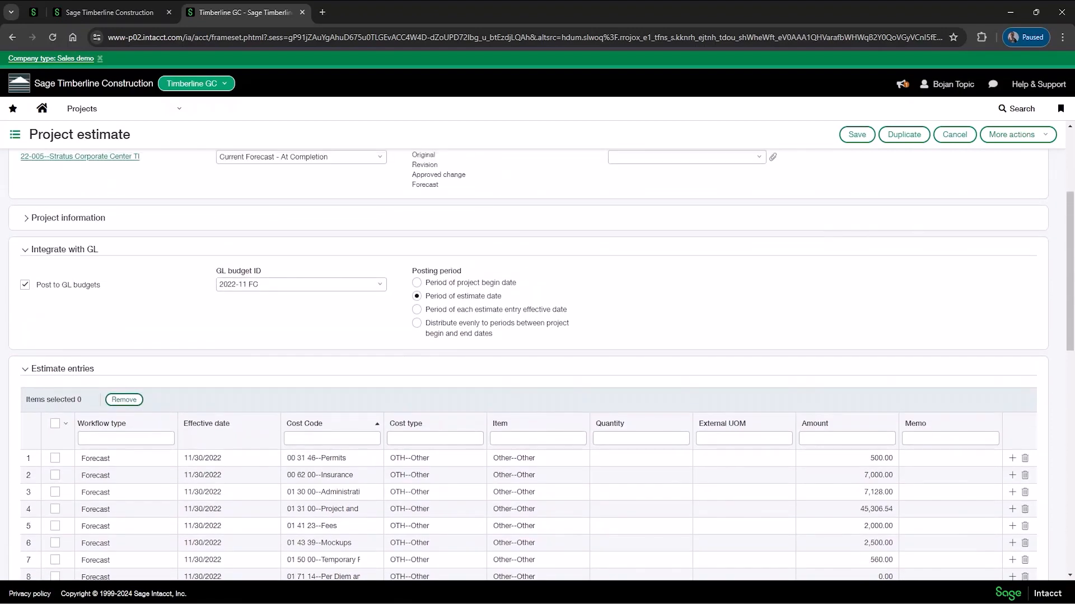
Step: Open the General Ledger budgets repository in the top-level Sage Timberline Construction session
left_click(112, 13)
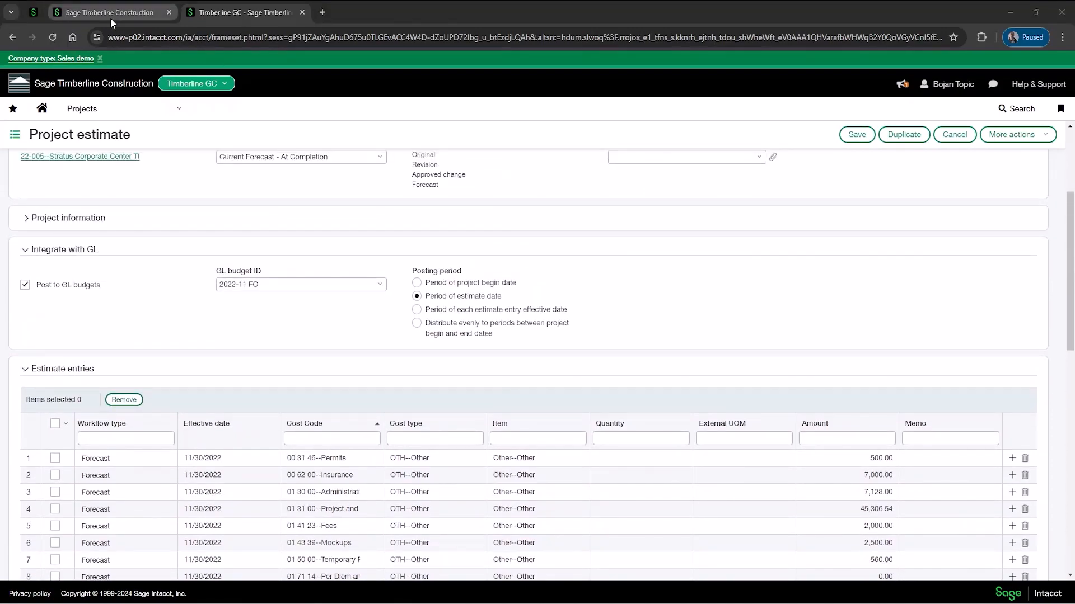
left_click(114, 108)
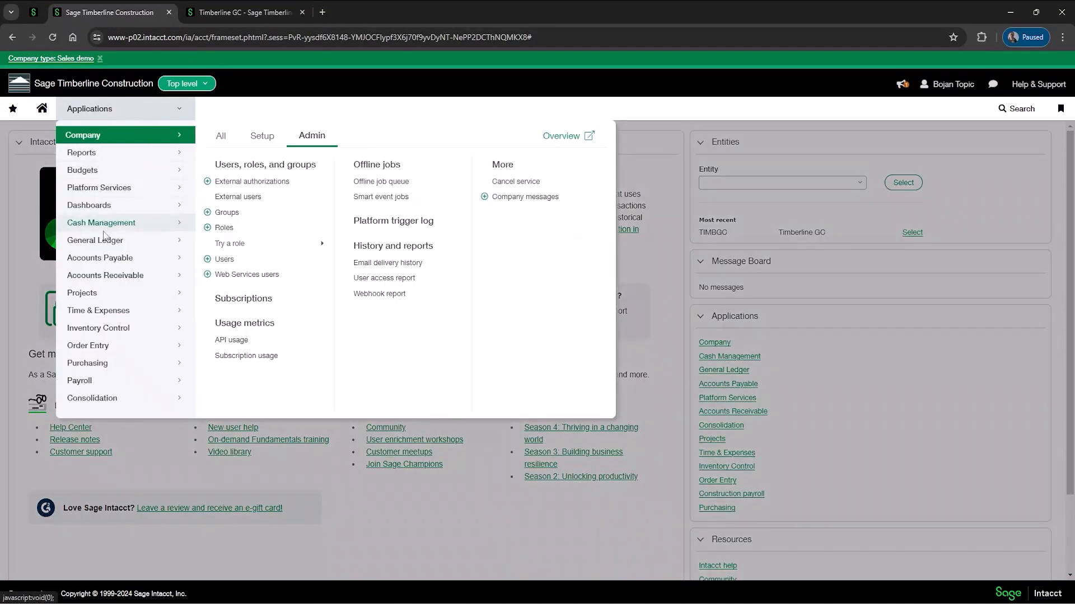
mouse_move(172, 245)
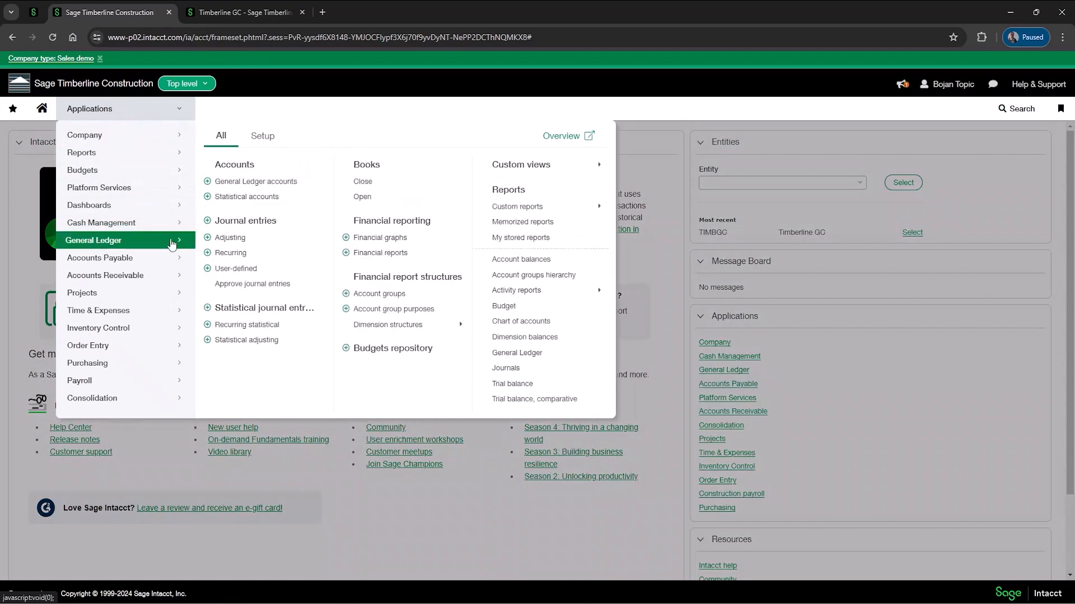
left_click(391, 351)
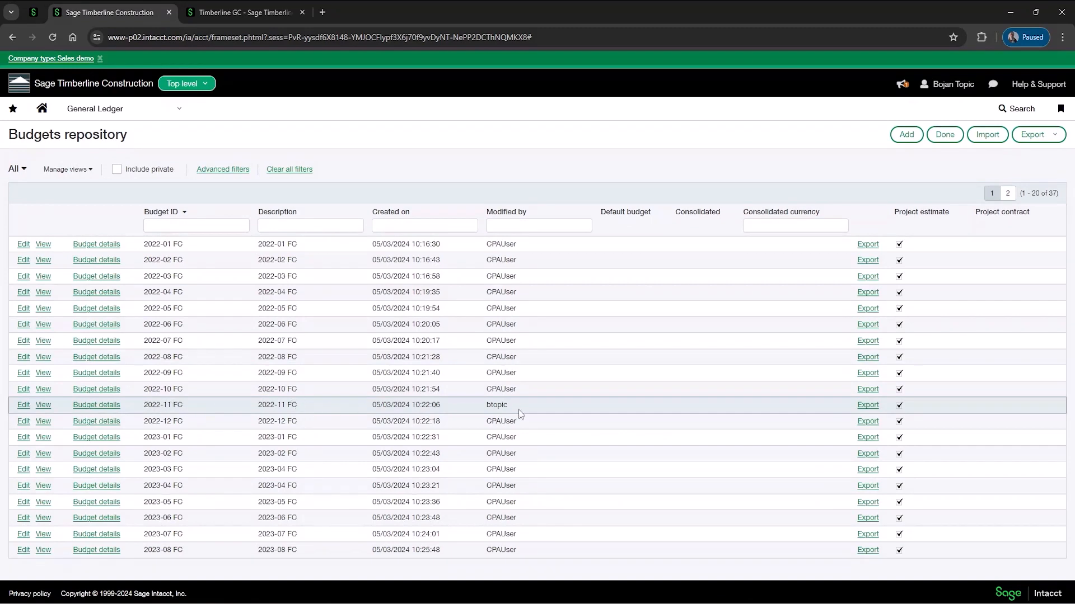
Step: Open the budget details of 2022-11 FC and review its entries through the second page
left_click(96, 405)
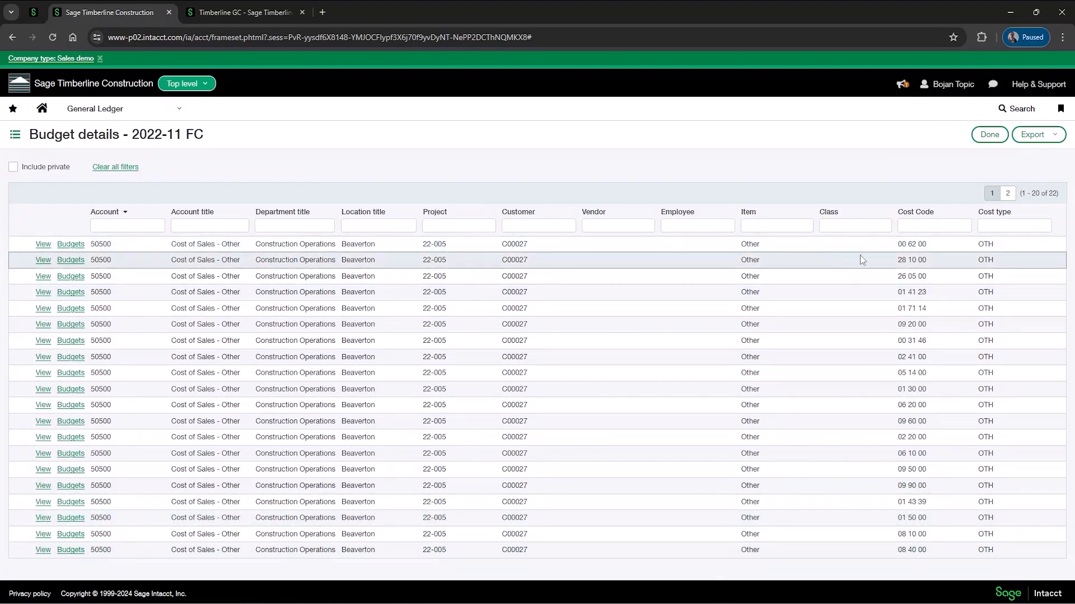
left_click(1007, 194)
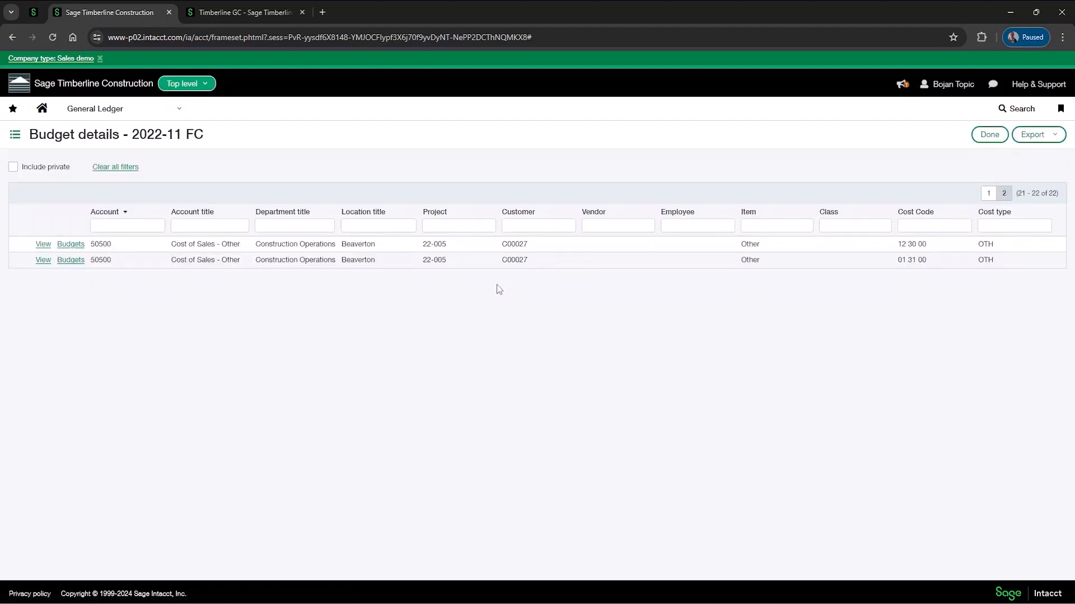
Step: In the Excel workbook, close the Velixo NX status pane and set the Cost To Complete report's As Of date to 12/31/2022
key("alt+Tab")
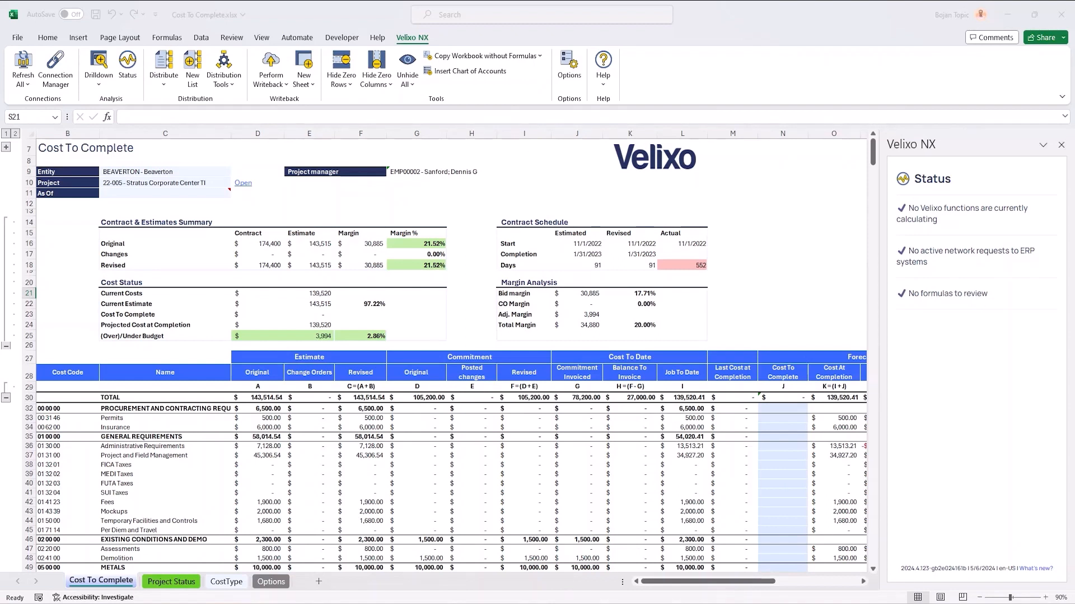
left_click(1060, 145)
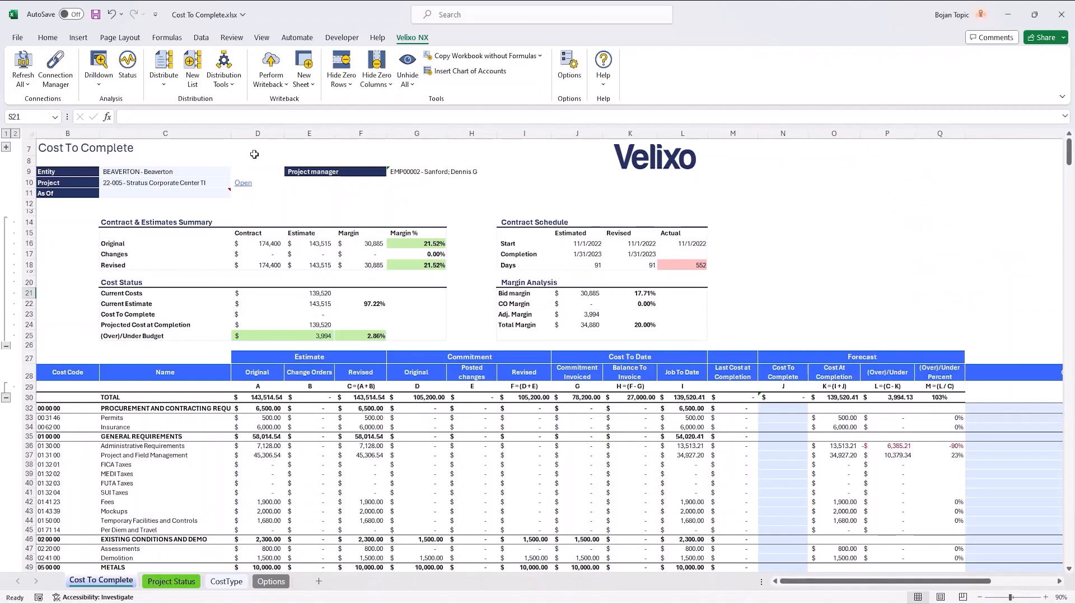
left_click(152, 194)
type("12/30/")
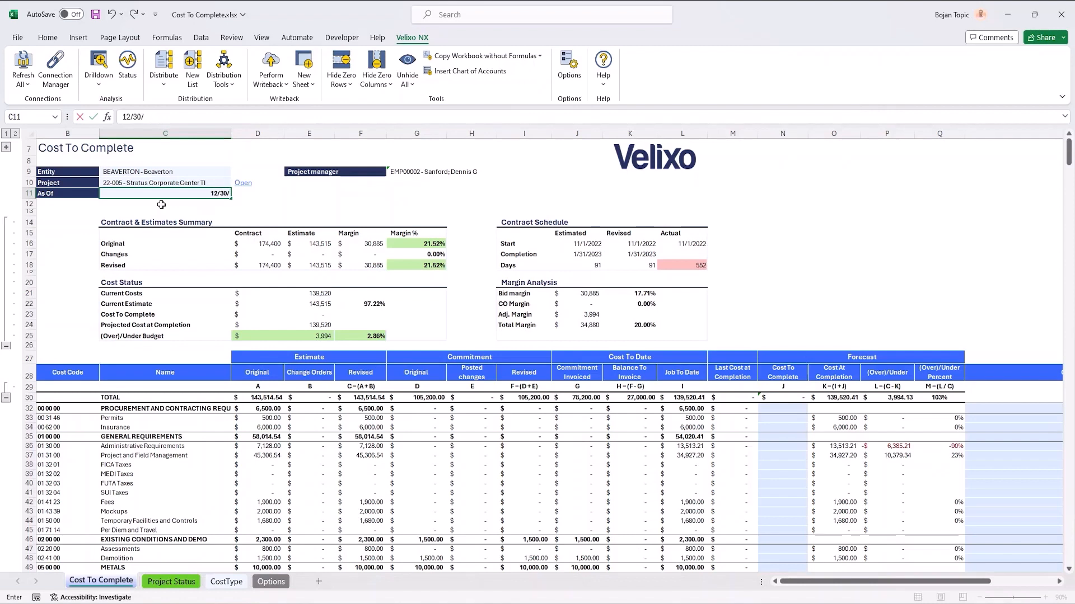
key("BackSpace")
key("BackSpace")
type("/")
key("BackSpace")
type("1/20")
left_click(251, 206)
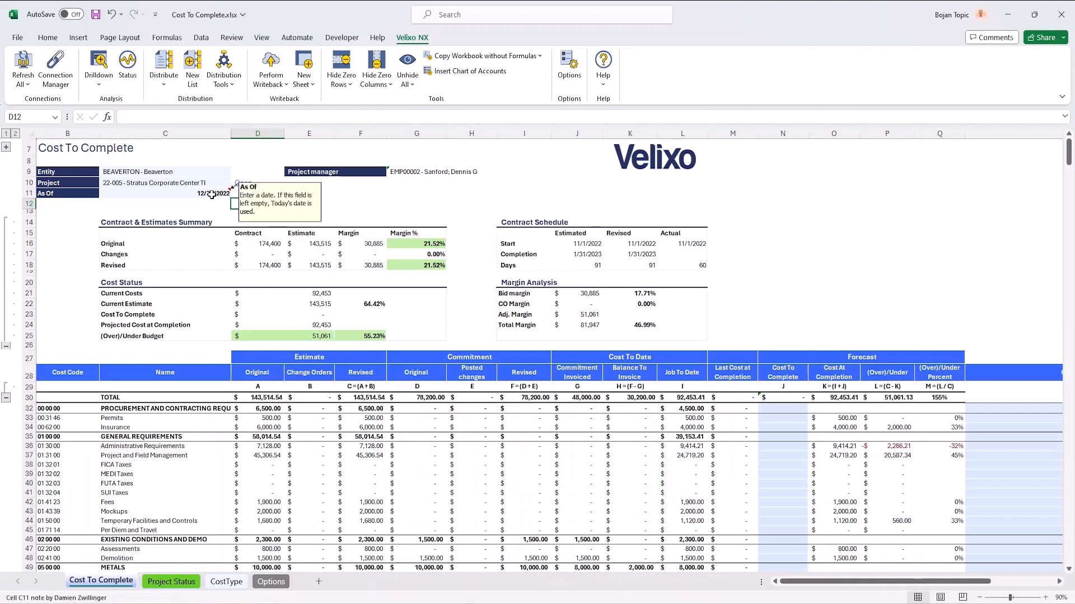
left_click(190, 186)
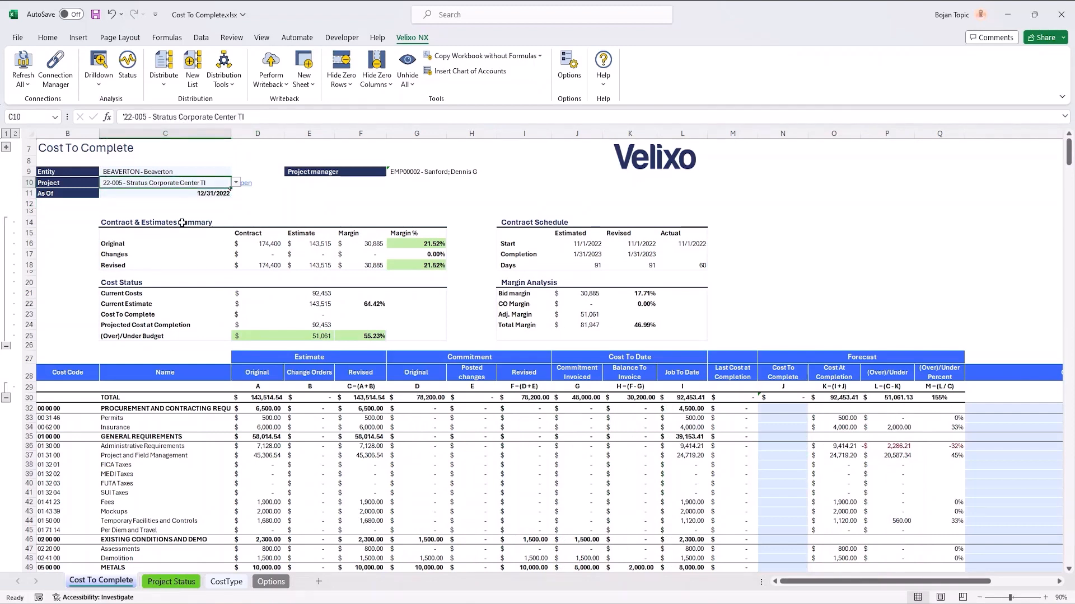
left_click(178, 196)
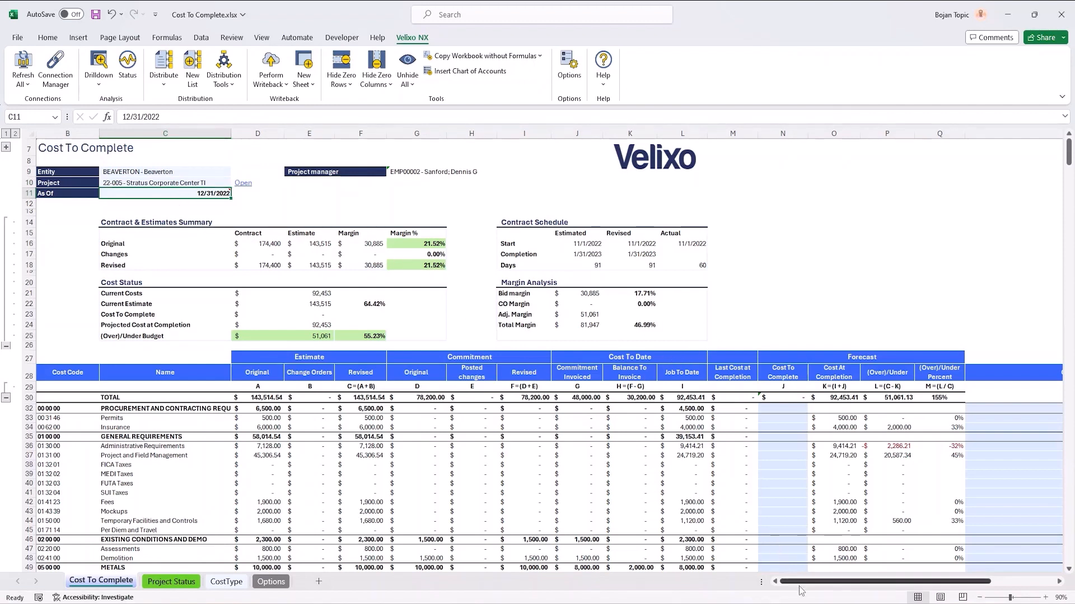
Step: Set Post to Budget? to TRUE for the Project Estimate Writeback
left_click_drag(803, 582, 922, 582)
left_click(921, 336)
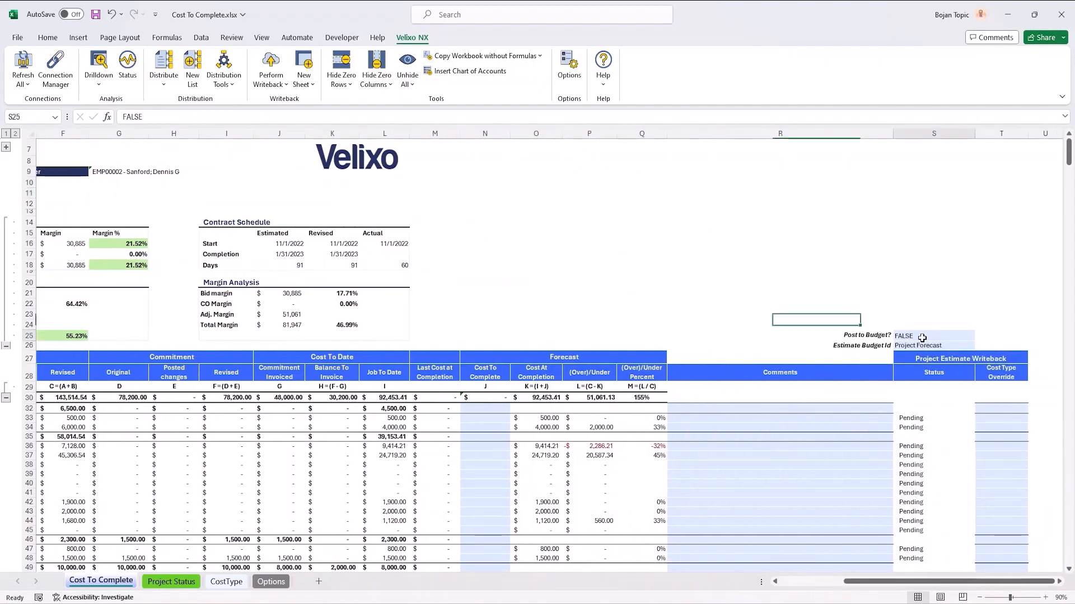
double_click(939, 336)
left_click_drag(940, 336, 815, 341)
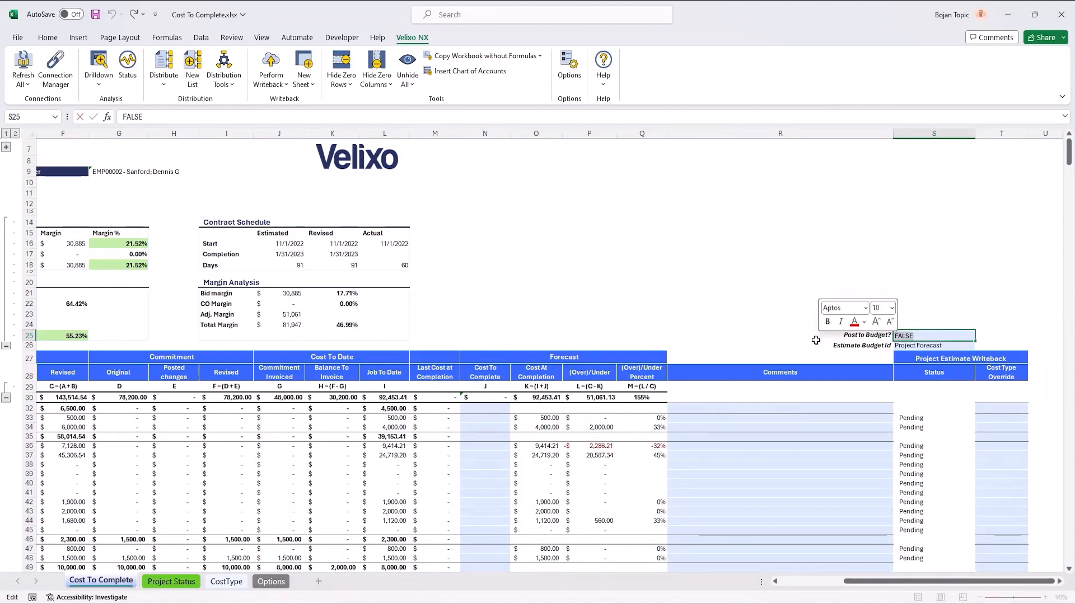
type("TRUE")
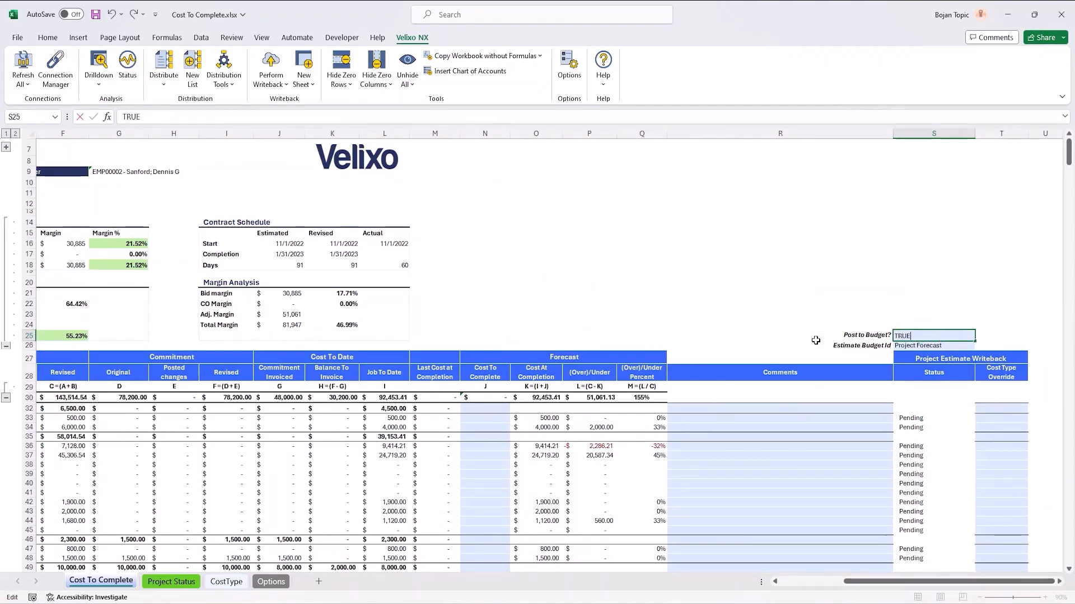
scroll(882, 318, "down", 1)
key("Return")
Step: Choose 2022-12 FC as the writeback's Estimate Budget Id
left_click(980, 315)
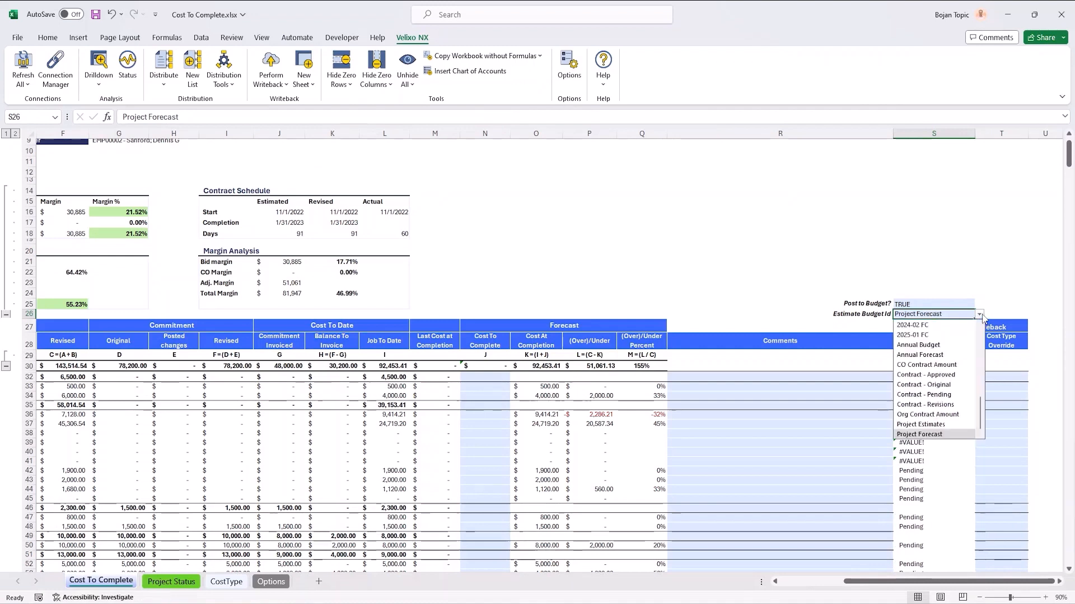
scroll(960, 352, "up", 4)
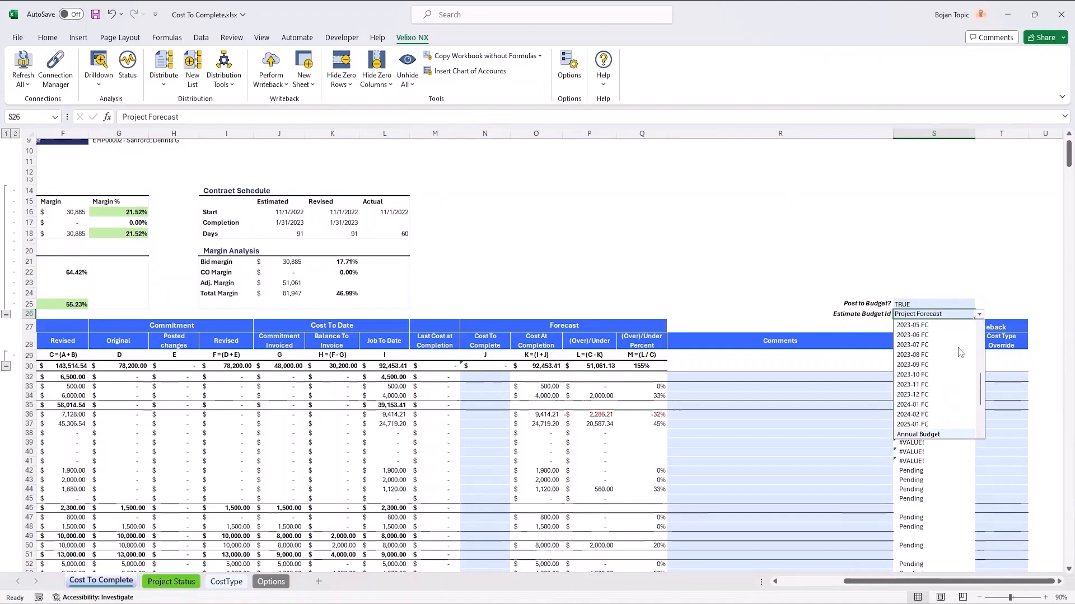
scroll(960, 353, "up", 2)
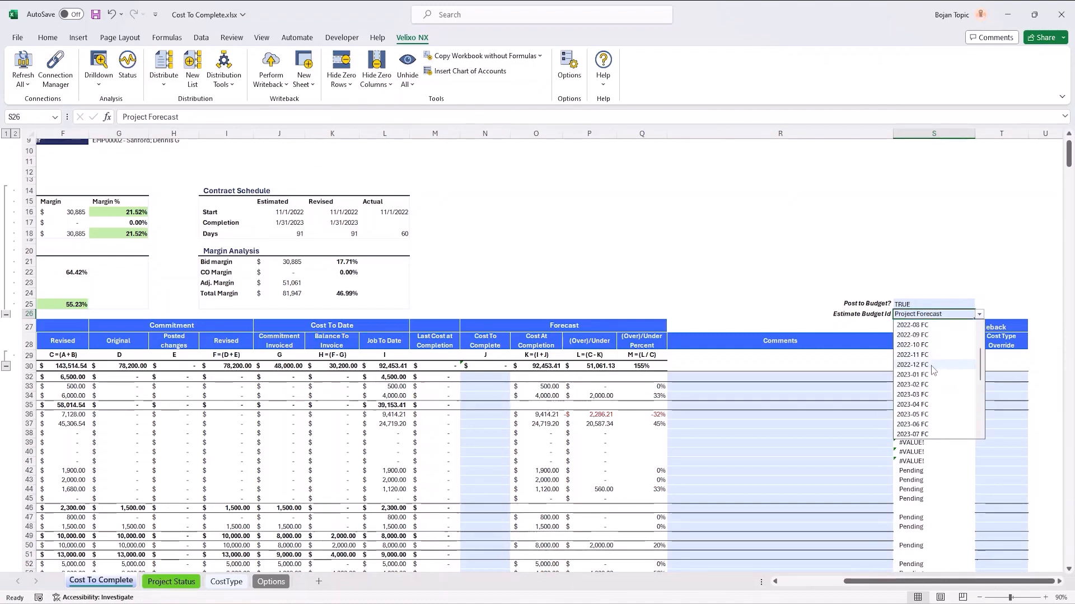
left_click(931, 366)
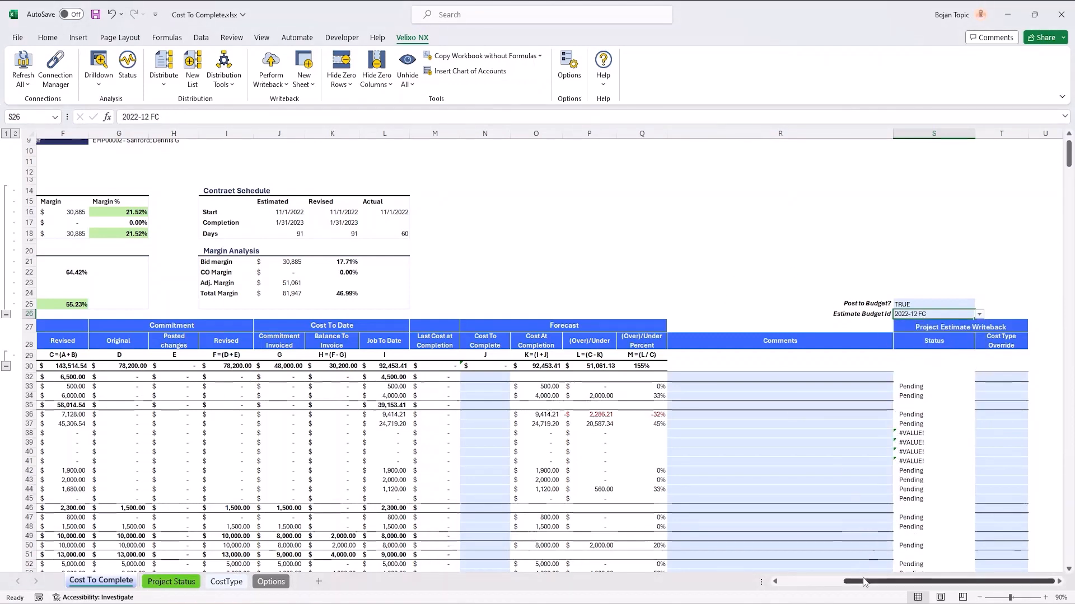
Step: Switch to Sage Intacct in the browser and log in again with the saved credentials
left_click_drag(848, 582, 771, 595)
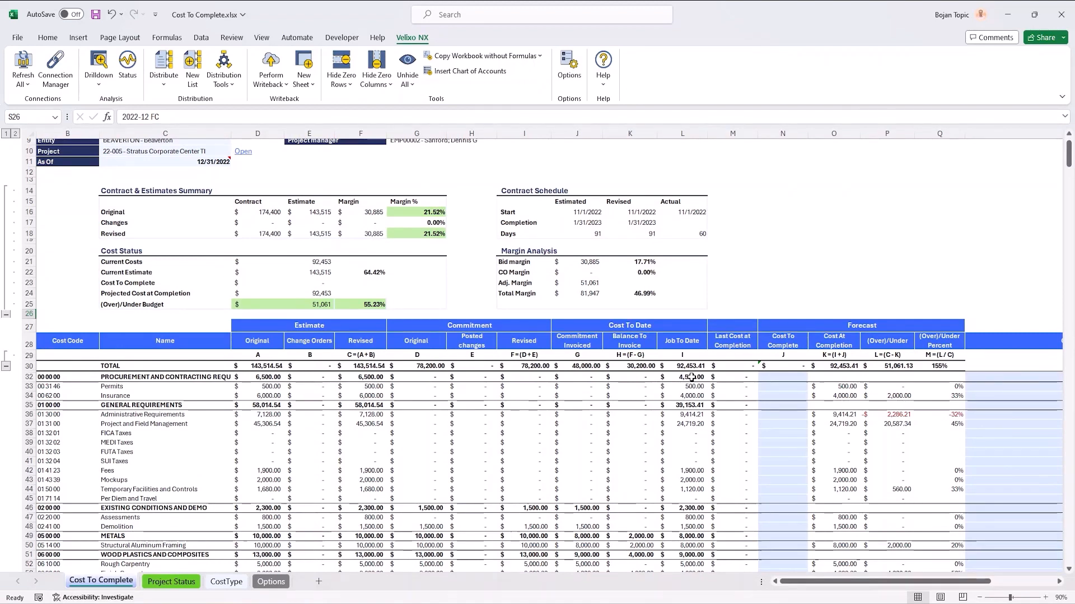
left_click(733, 323)
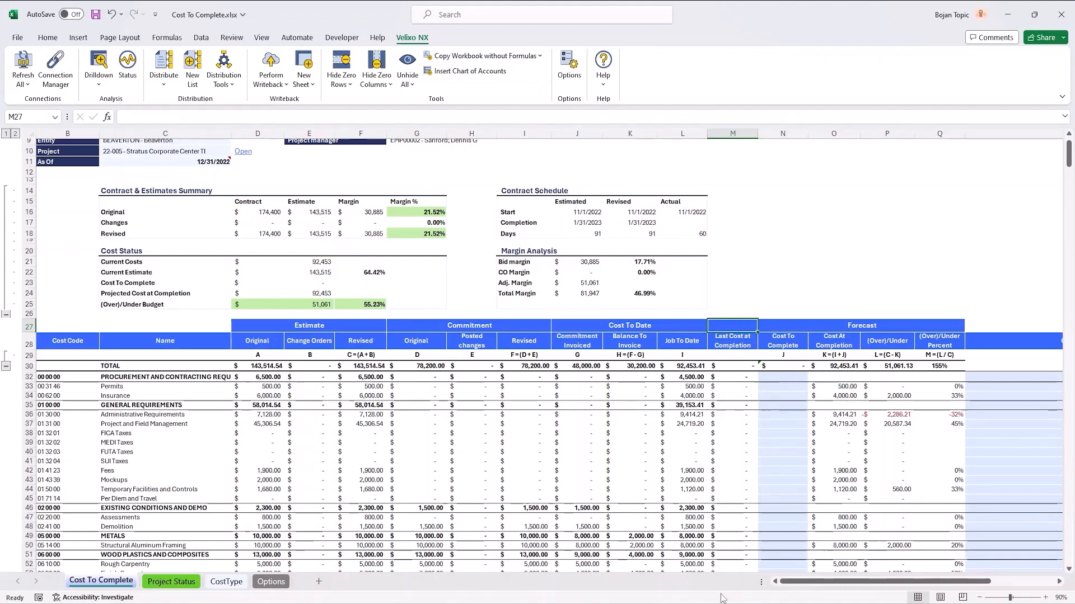
key("alt+Tab")
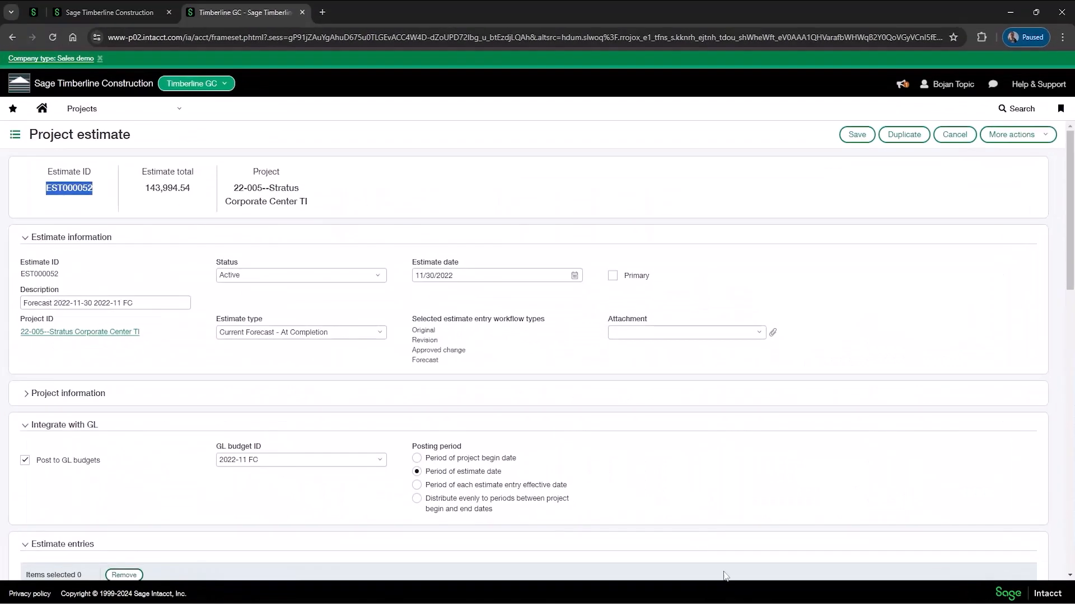
left_click(14, 38)
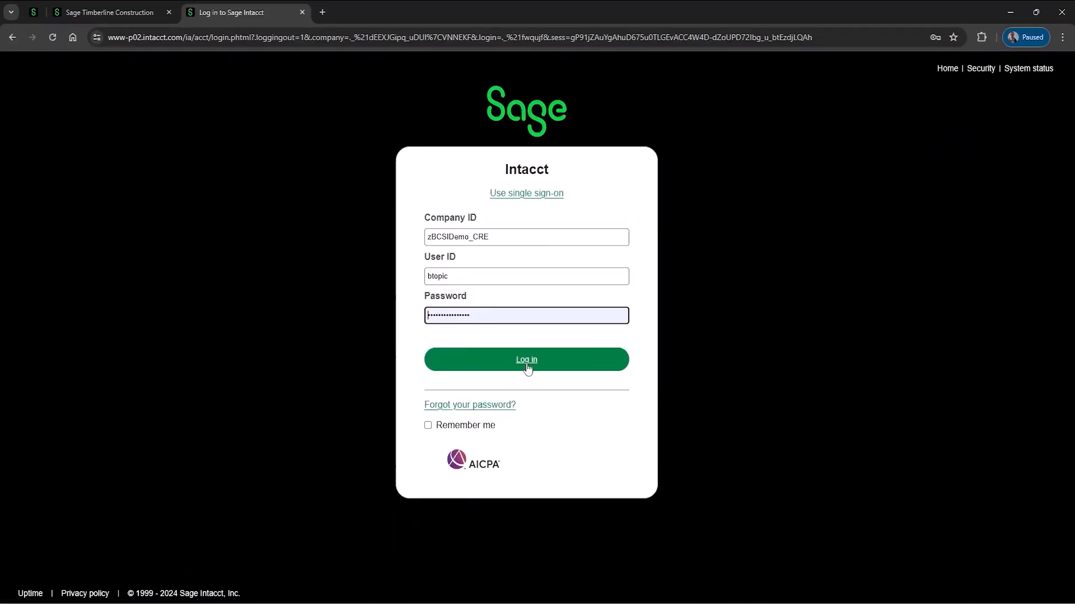
left_click(528, 365)
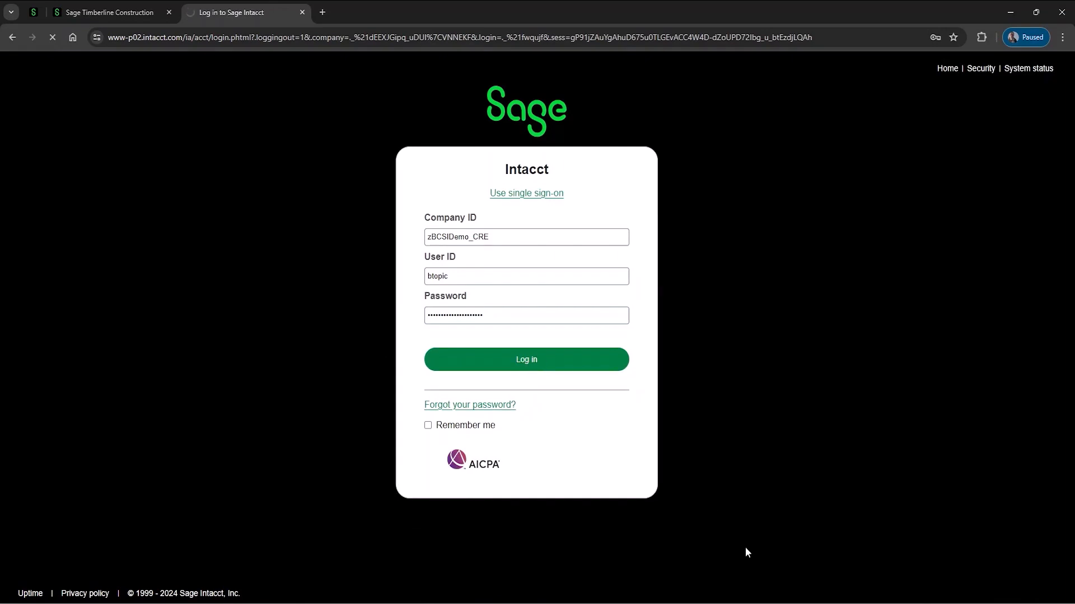
key("alt+Tab")
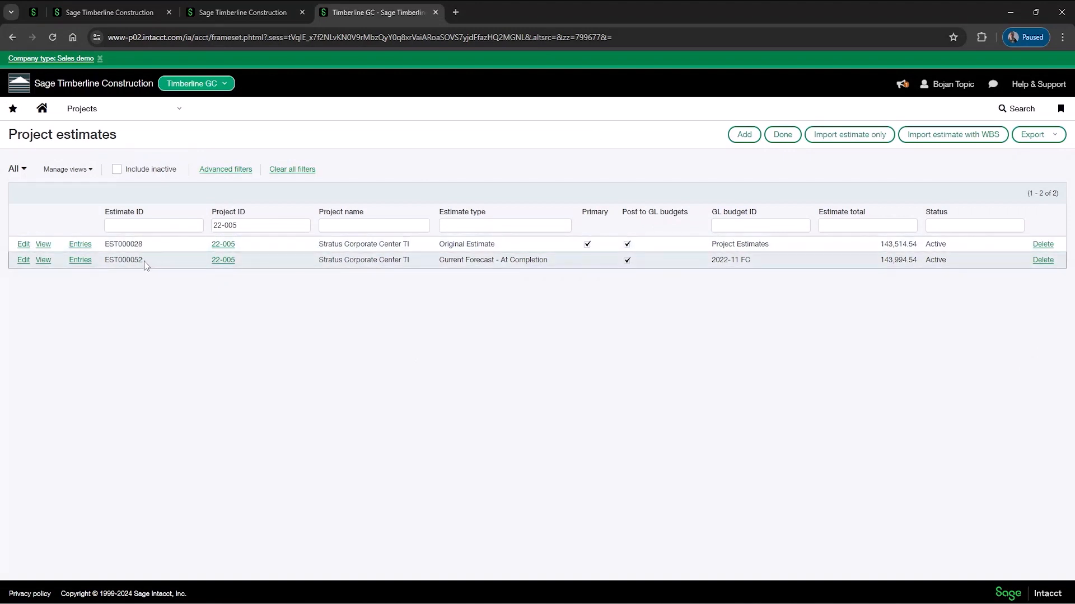
Step: Copy estimate ID EST000052 from the project estimates list into the Excel header cell above Last Cost at Completion
left_click_drag(143, 261, 109, 270)
key("ctrl+c")
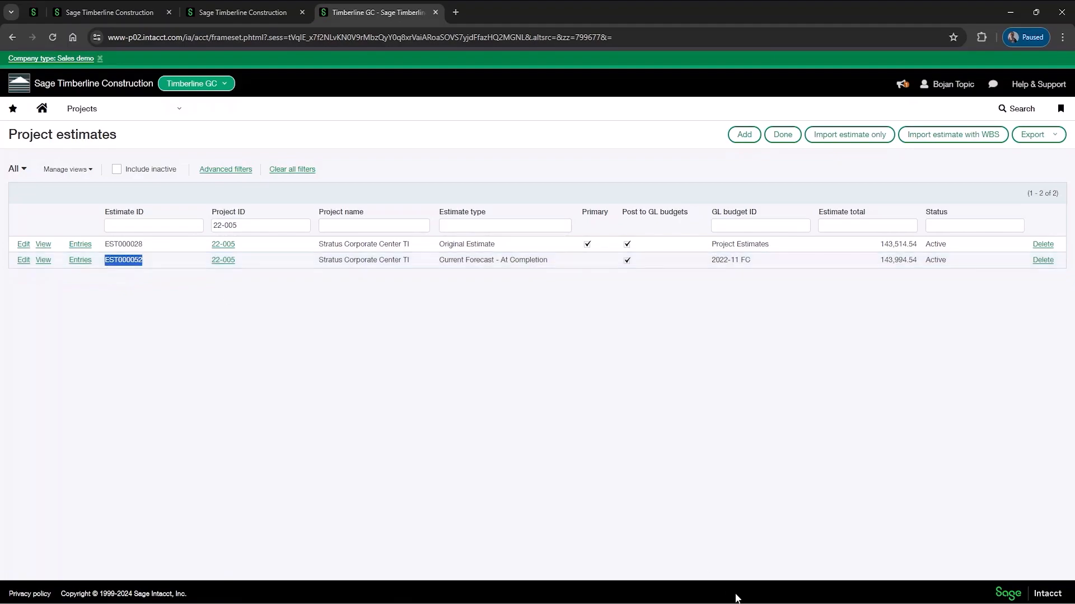
left_click(761, 603)
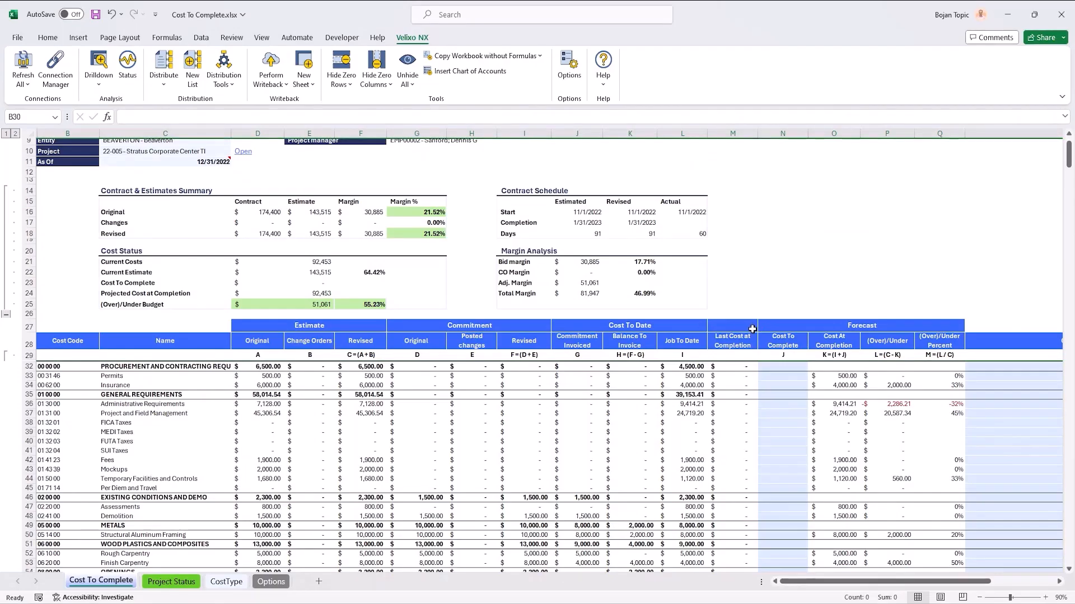
left_click(744, 326)
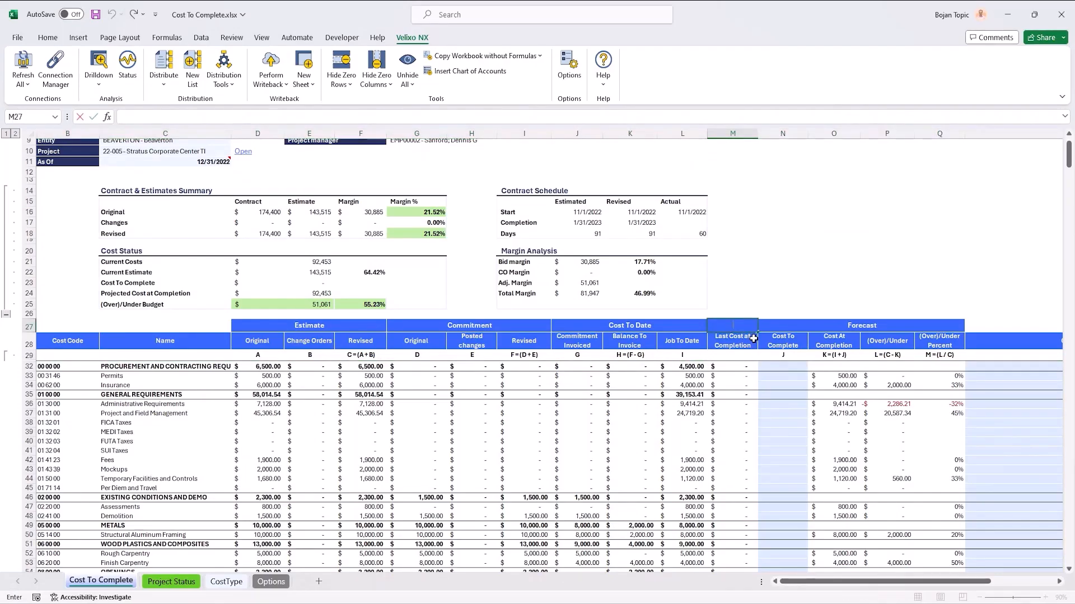
key("ctrl+v")
key("Return")
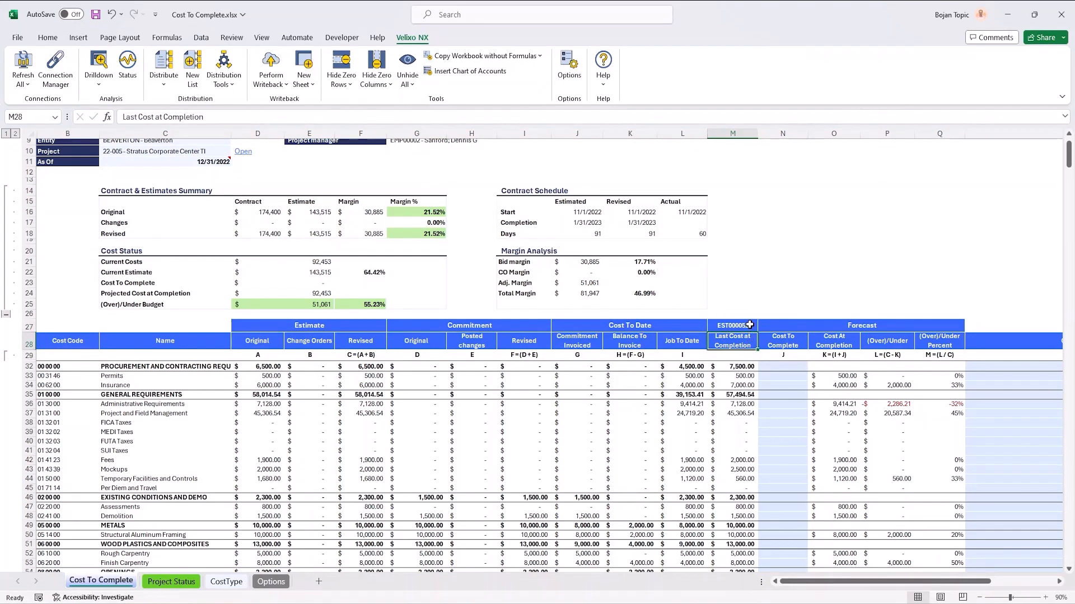
Step: Review the Last Cost at Completion amounts and enter 3000 as the Cost To Complete for Insurance
scroll(747, 381, "down", 5)
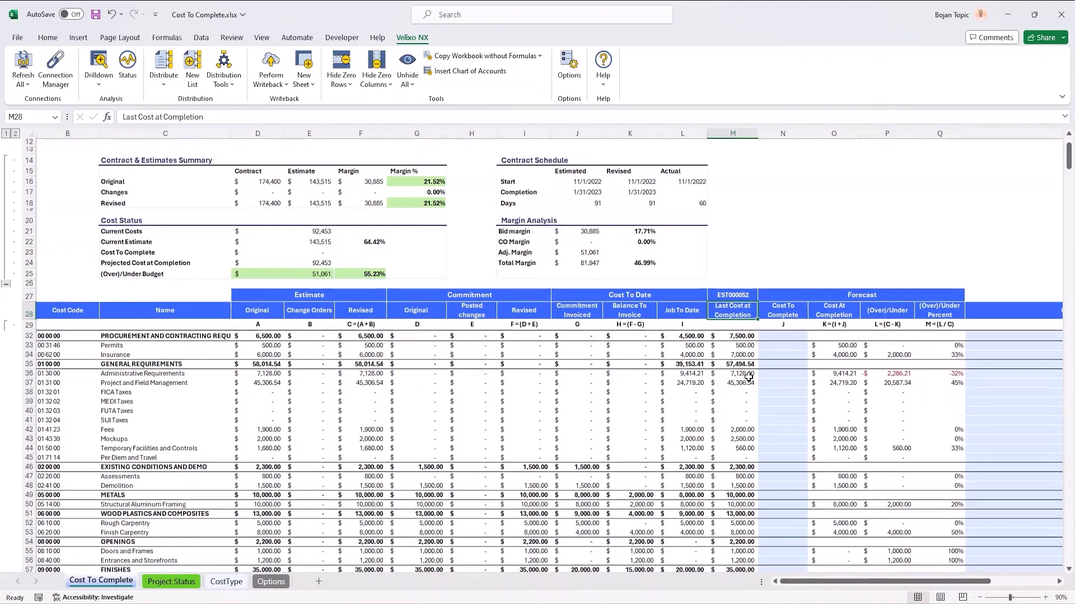
scroll(749, 378, "down", 3)
scroll(748, 378, "up", 4)
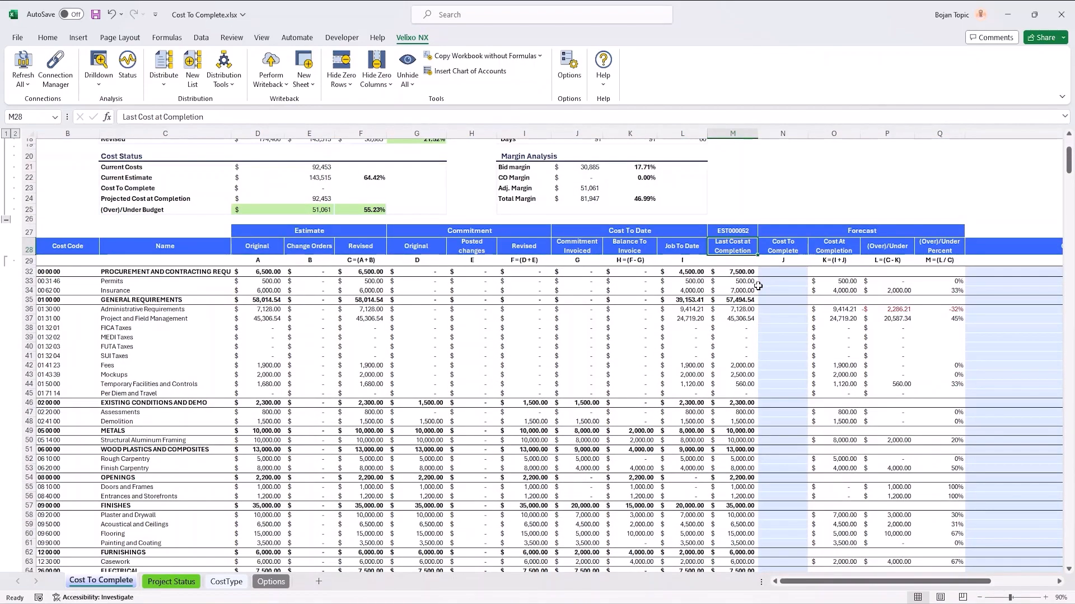
left_click(742, 282)
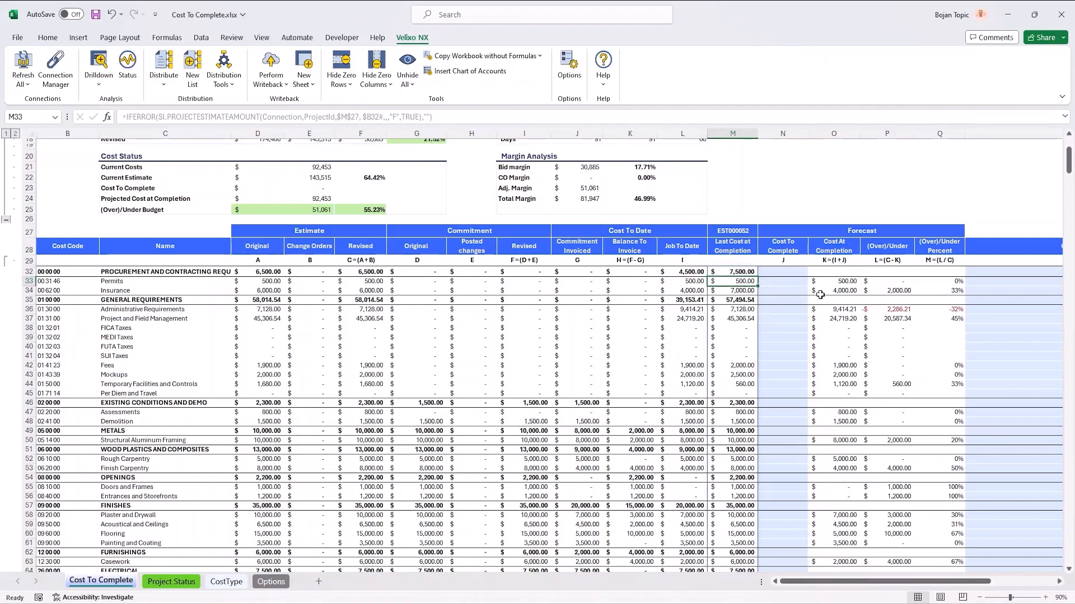
left_click(795, 286)
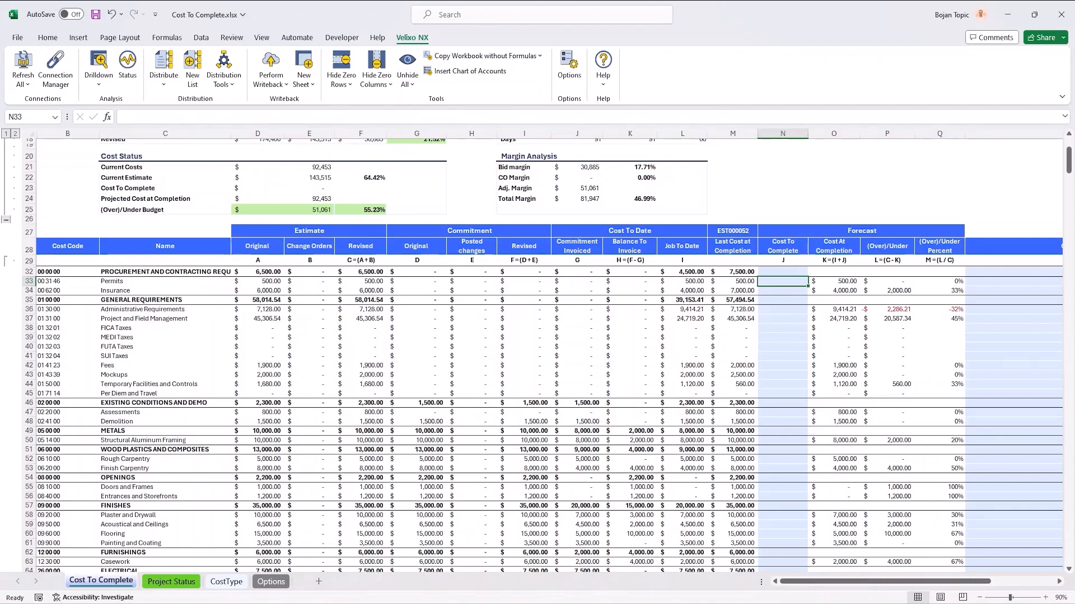
left_click(780, 291)
left_click(781, 282)
left_click(781, 289)
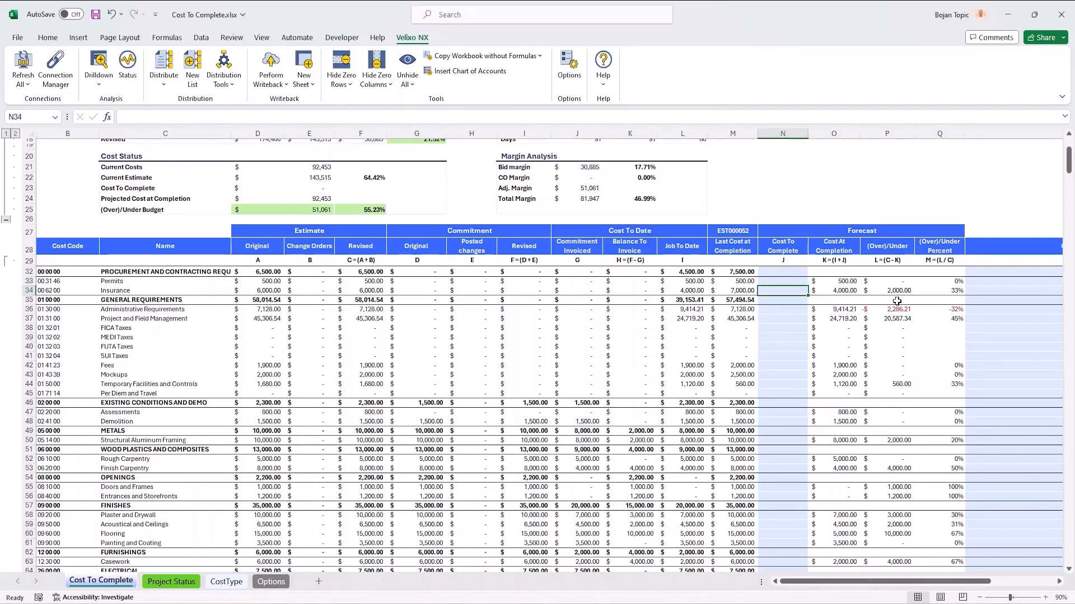
type("3000")
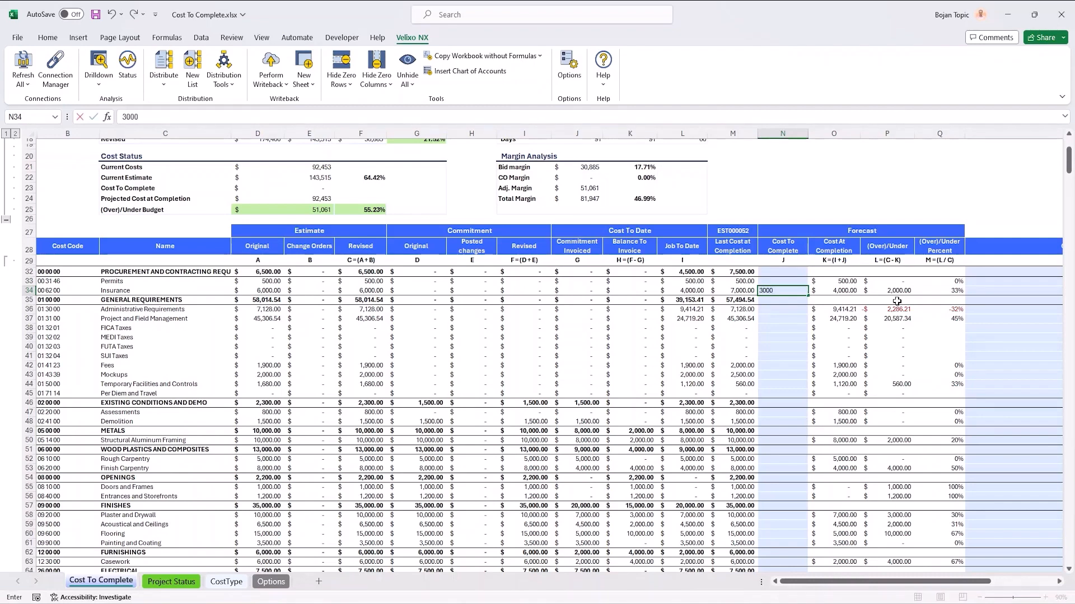
key("Return")
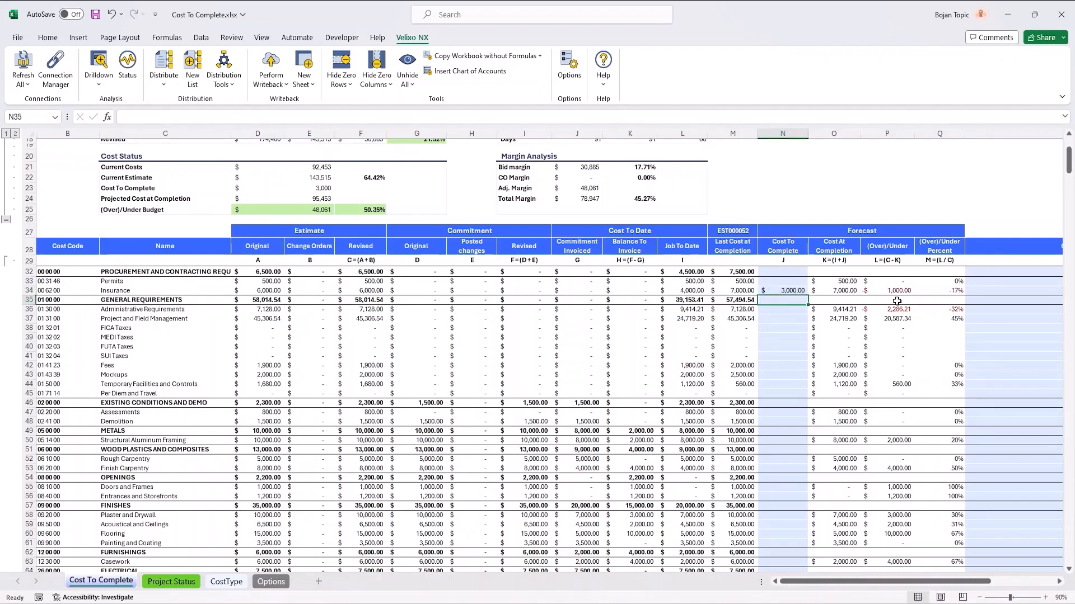
Step: Compare the revised estimate with the job-to-date cost for Administrative Requirements in the Cost To Complete sheet
key("Down")
key("Down")
key("Down")
key("Down")
key("Down")
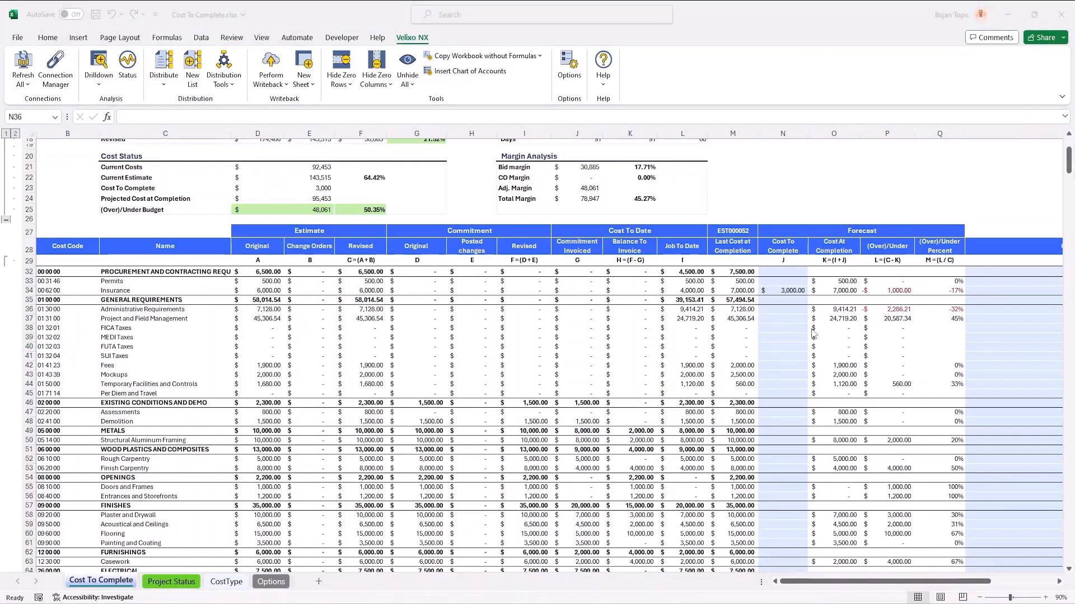
left_click(753, 324)
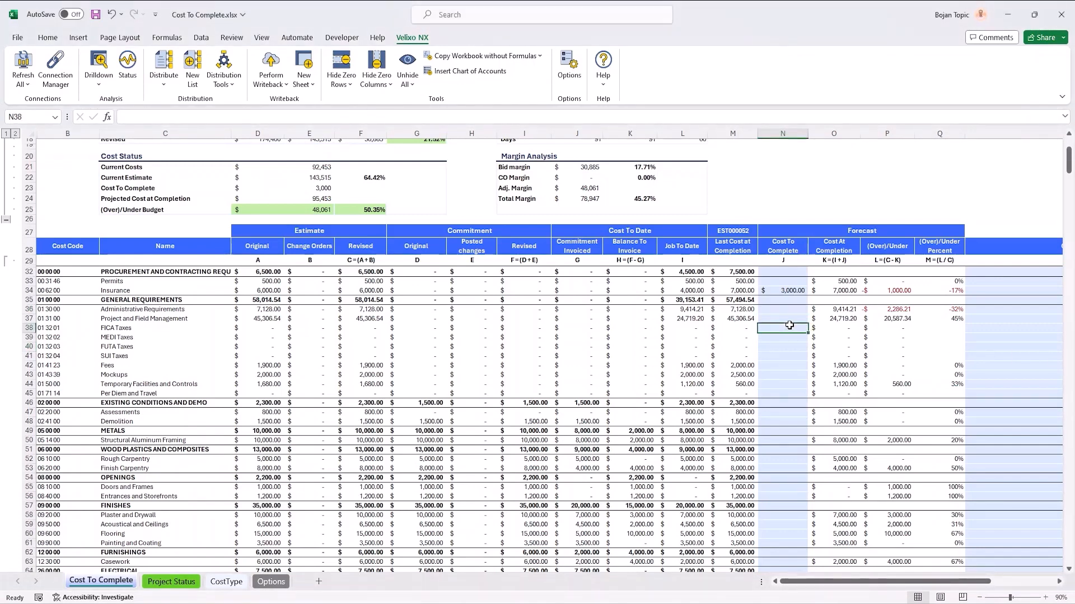
left_click(369, 313)
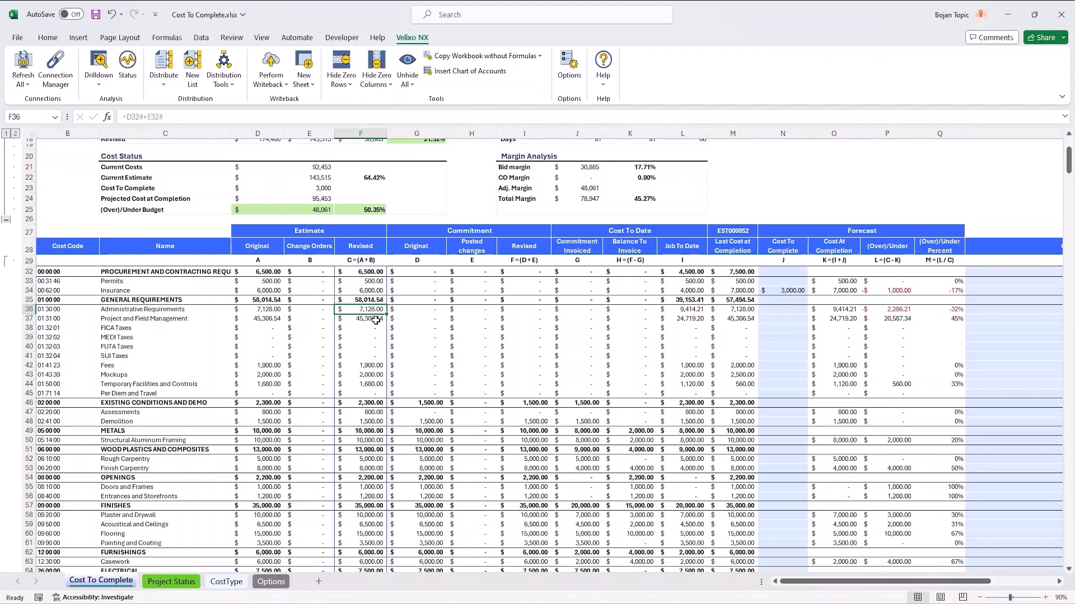
left_click(700, 310)
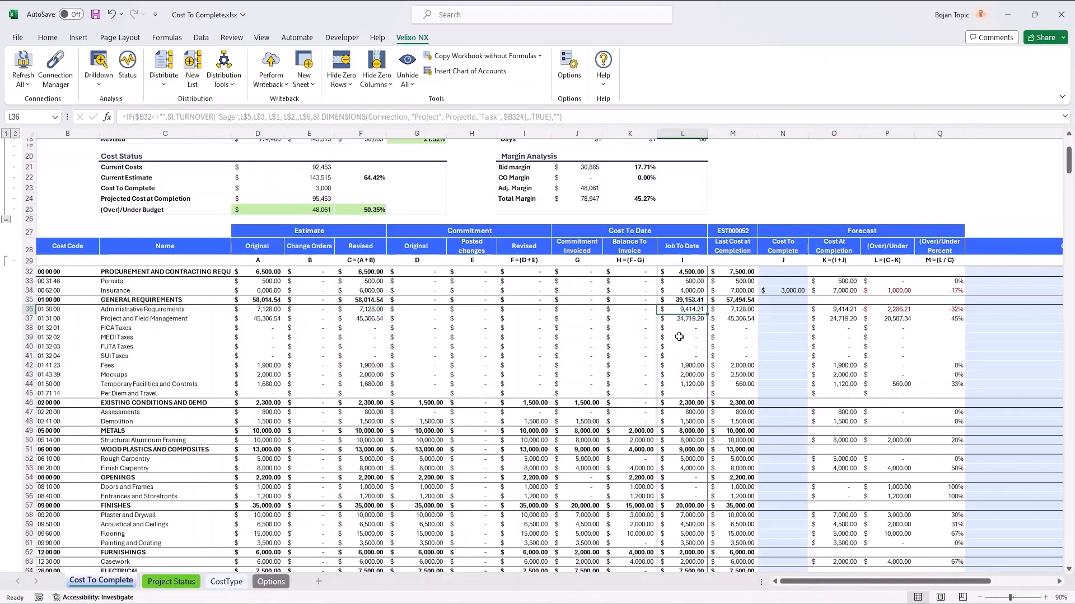
left_click(364, 314)
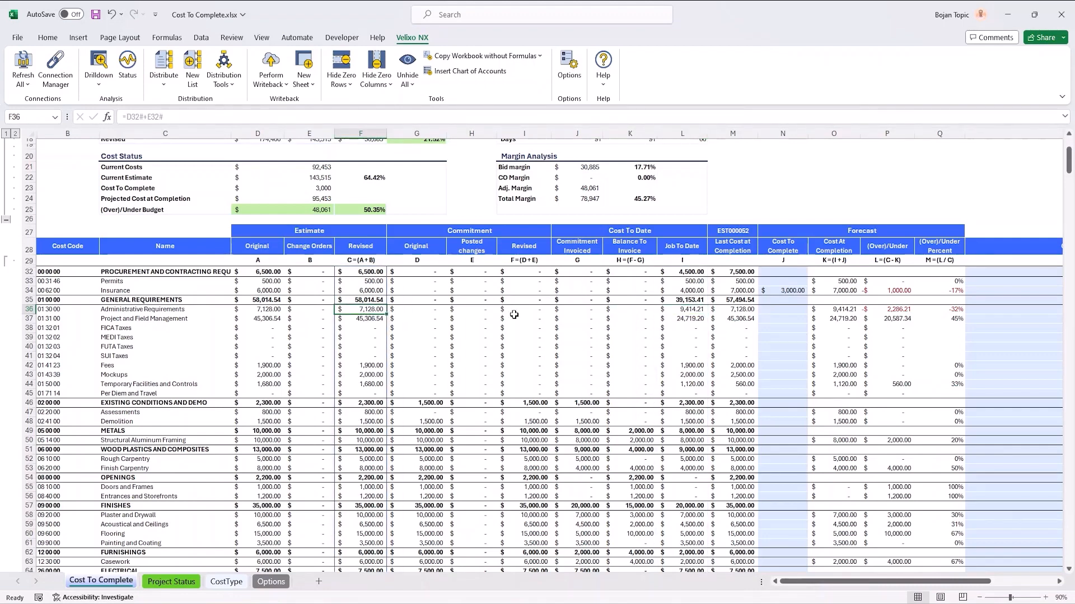
left_click(819, 310)
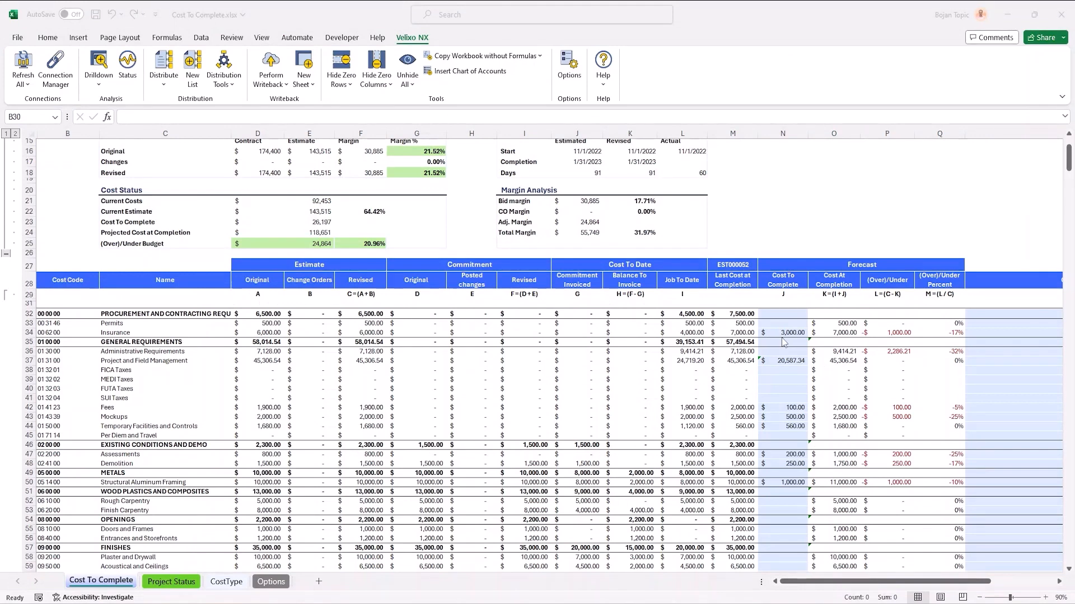
Step: Perform the writeback of the current Cost To Complete worksheet to Sage Intacct
left_click(275, 85)
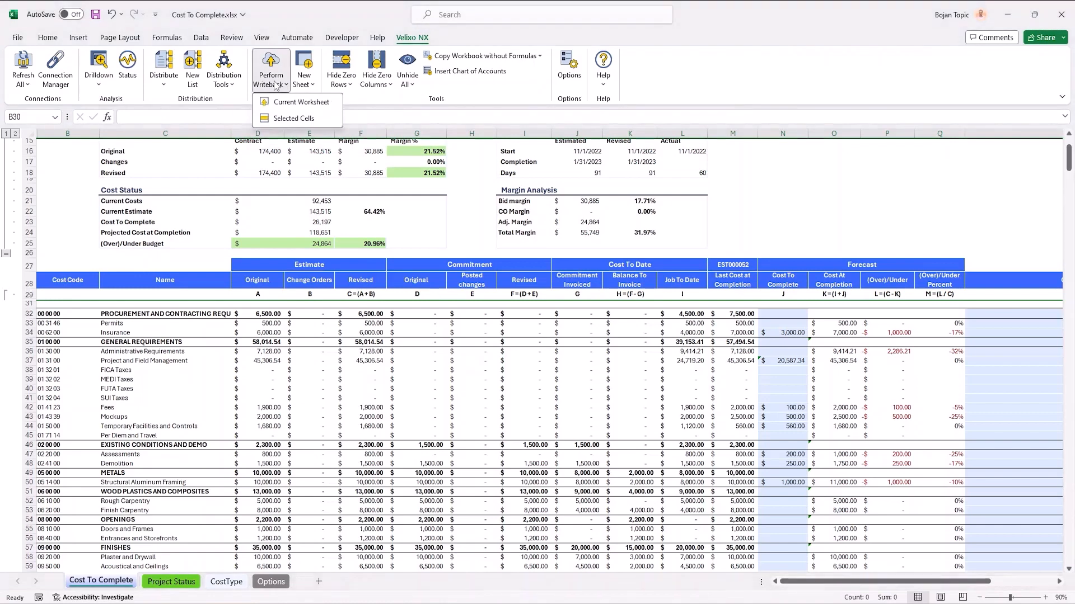
left_click(285, 100)
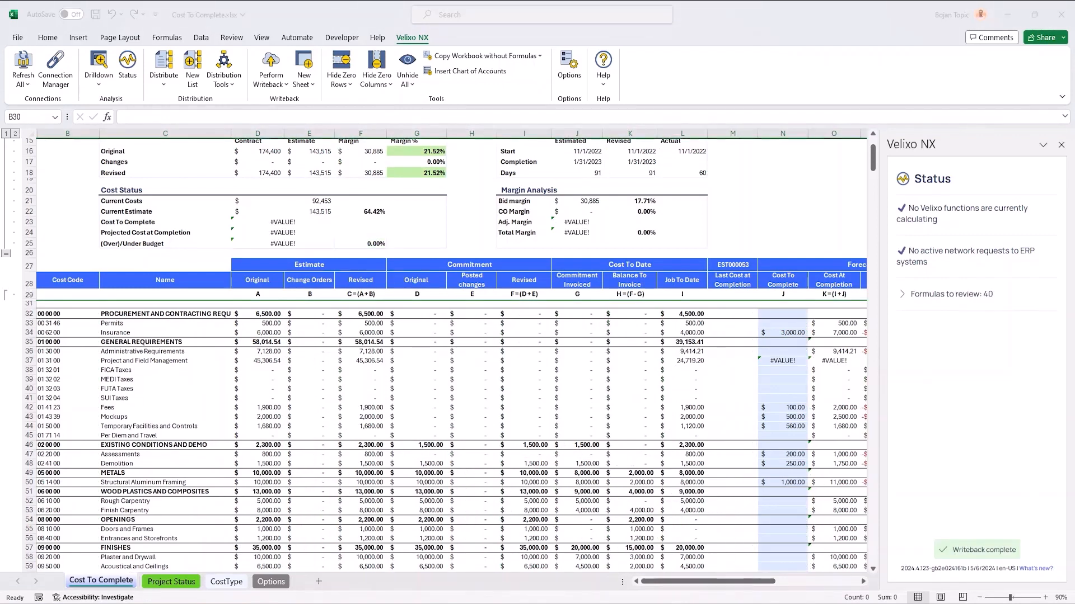
Step: Switch to Sage Intacct in the browser, reload the project estimates list and check the new forecast's GL budget ID and estimate total
key("alt+Tab")
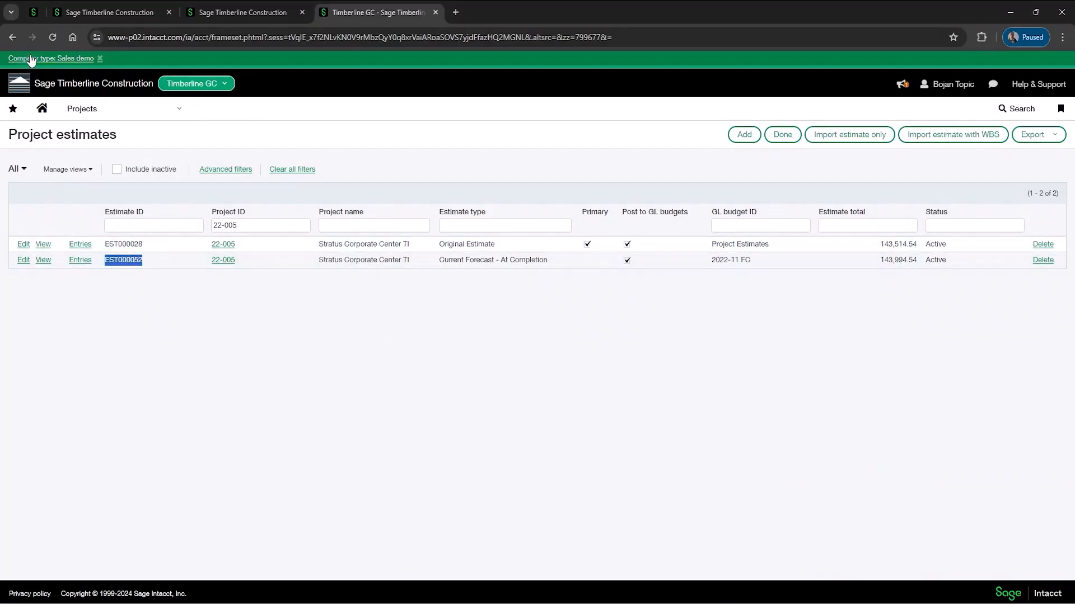
left_click(53, 38)
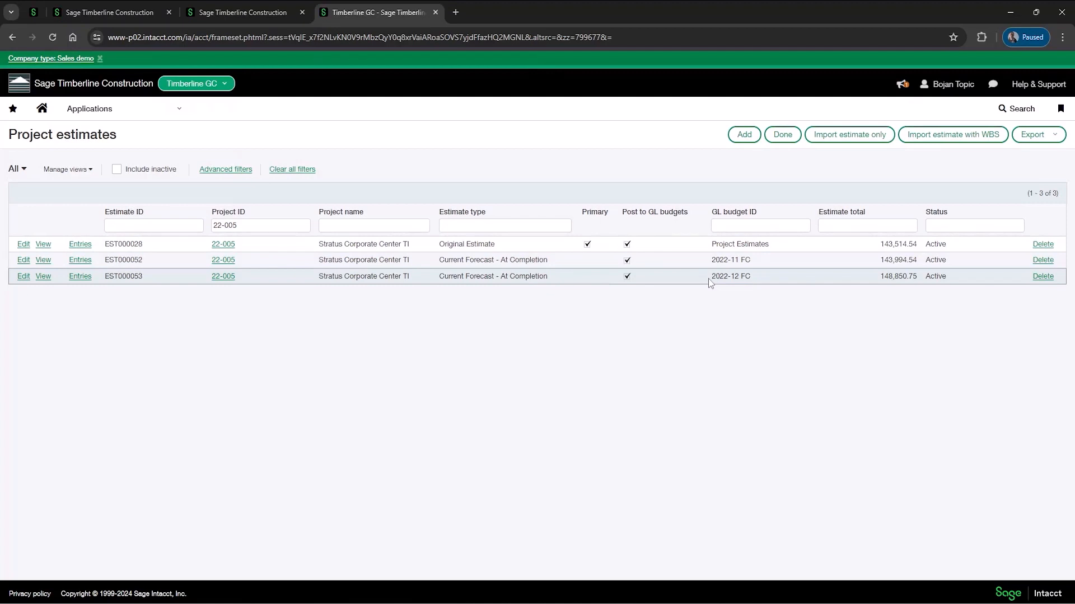
left_click_drag(709, 276, 739, 277)
left_click_drag(877, 278, 918, 277)
Step: Open the 2022-12 FC project estimate, review its entries and GL integration settings, and close it without saving
left_click(24, 277)
scroll(821, 328, "down", 6)
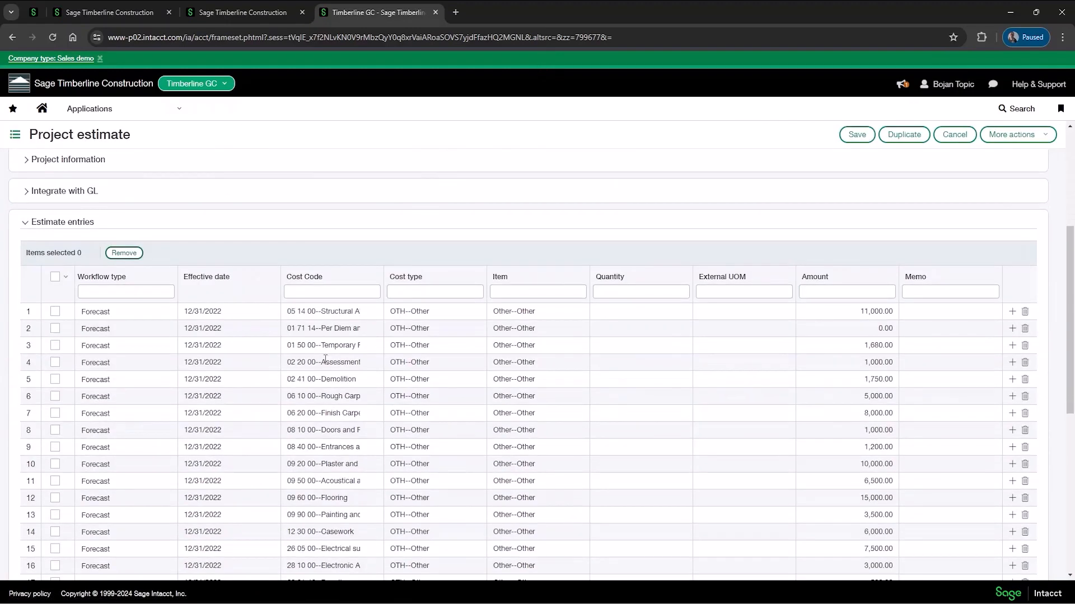
scroll(821, 327, "up", 5)
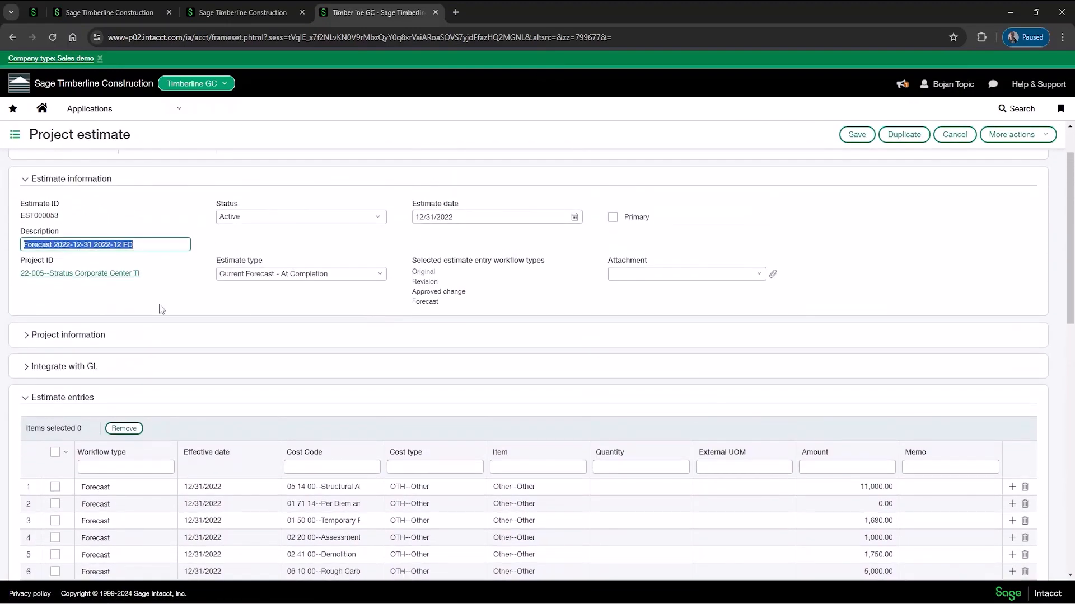
left_click(28, 370)
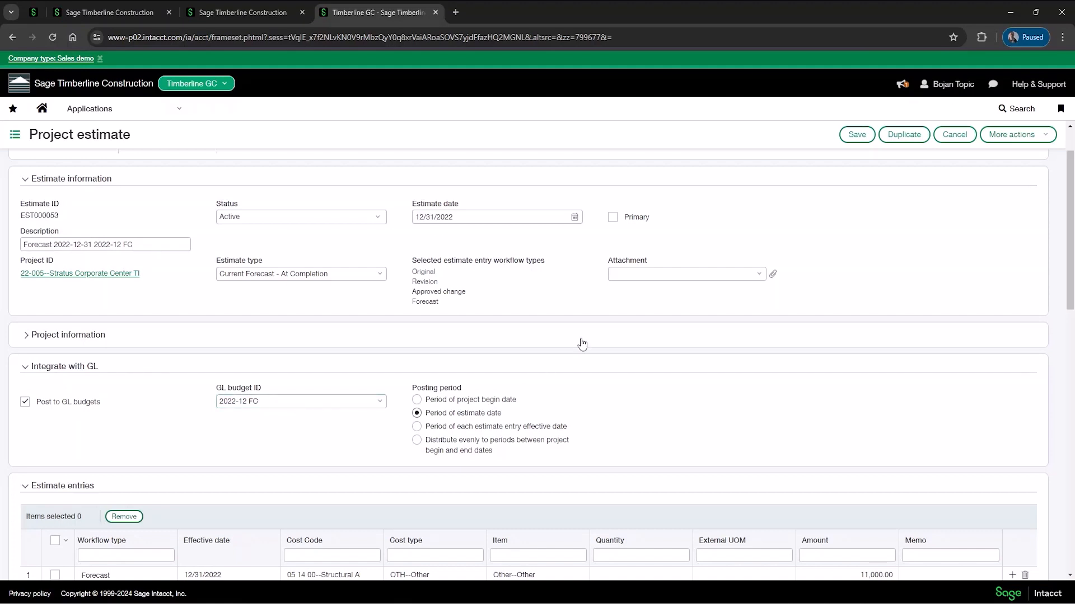
left_click(955, 135)
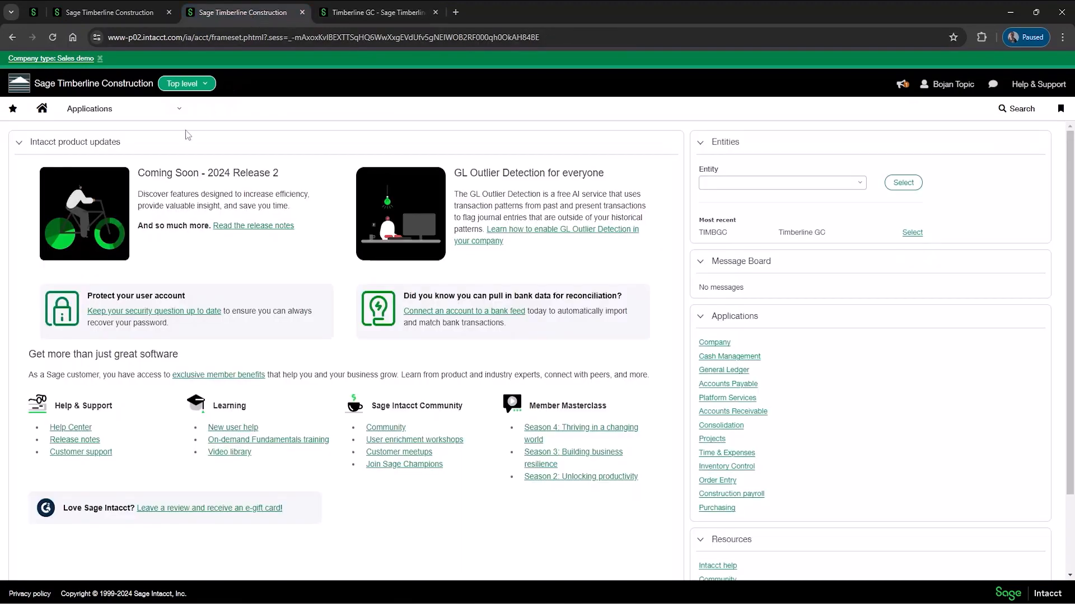
Step: Open the General Ledger budgets repository at top level and view the budget details of 2022-12 FC
left_click(92, 110)
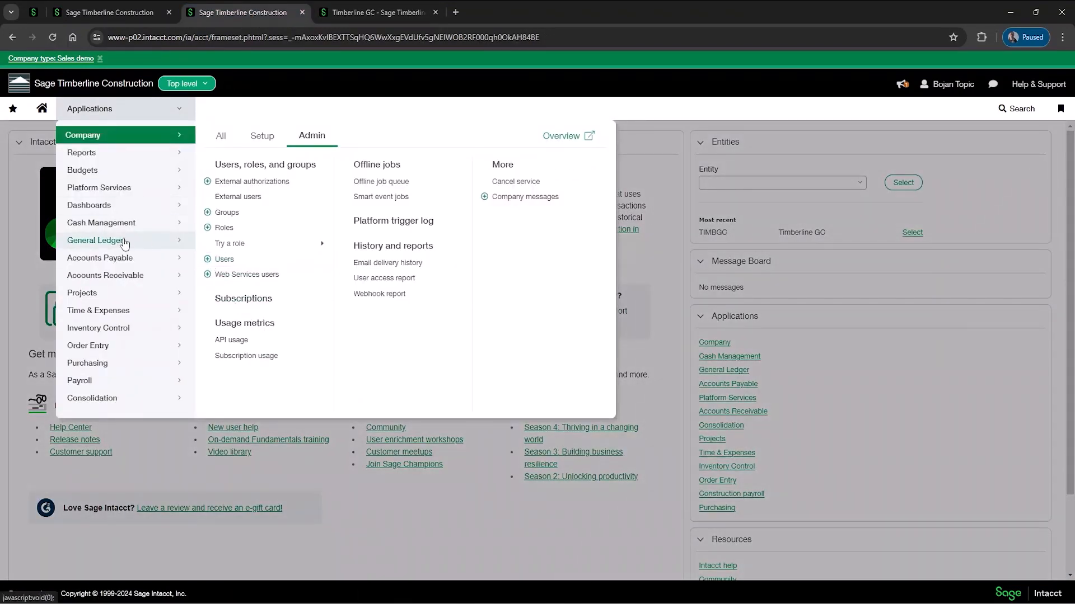
mouse_move(111, 240)
left_click(386, 354)
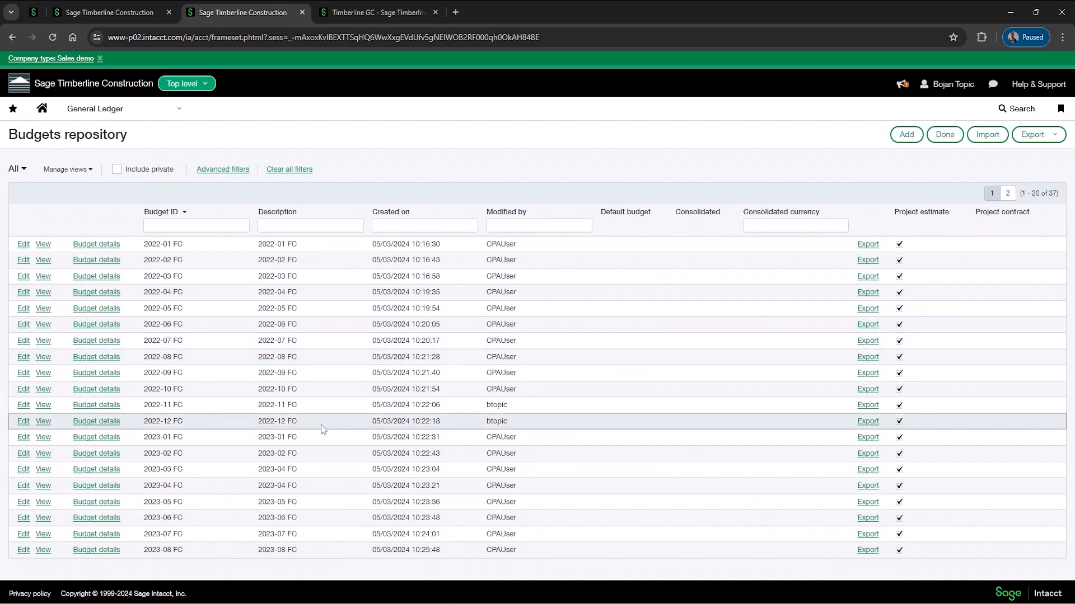
left_click_drag(259, 425, 305, 428)
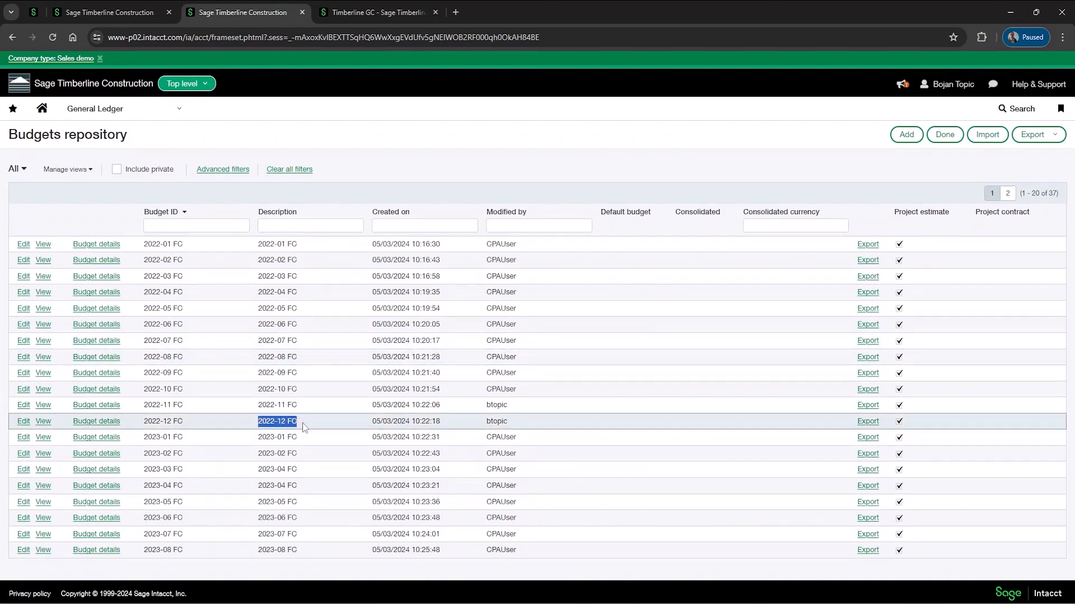
left_click(102, 422)
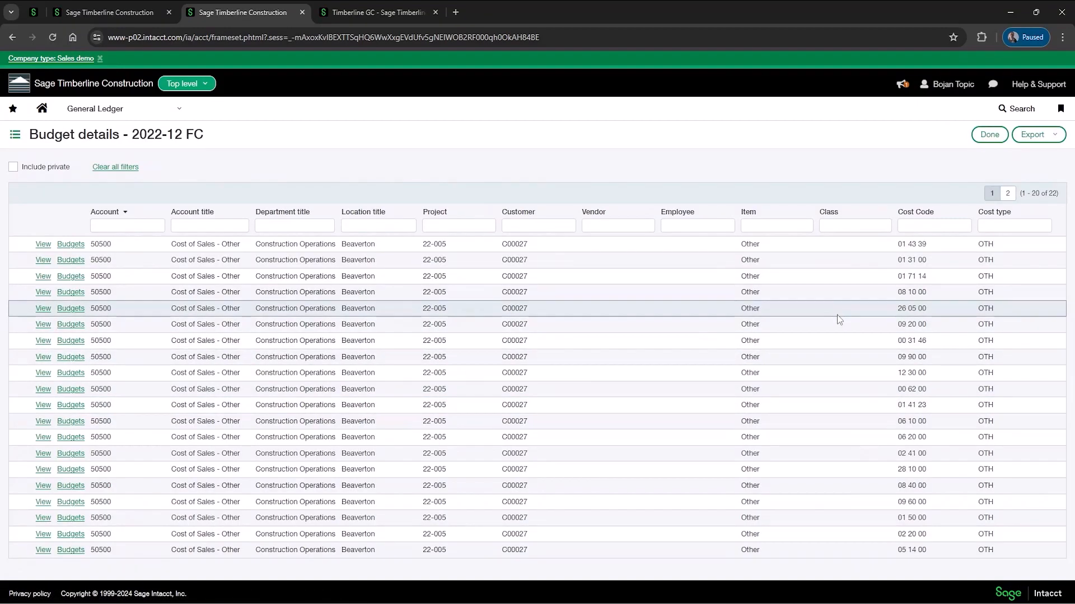